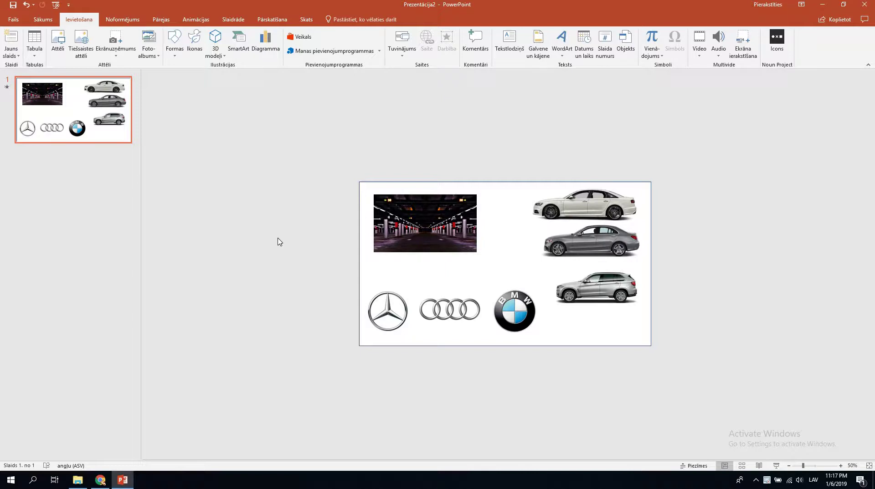
Move the three cars and three logos off the slide onto the grey area
click(43, 19)
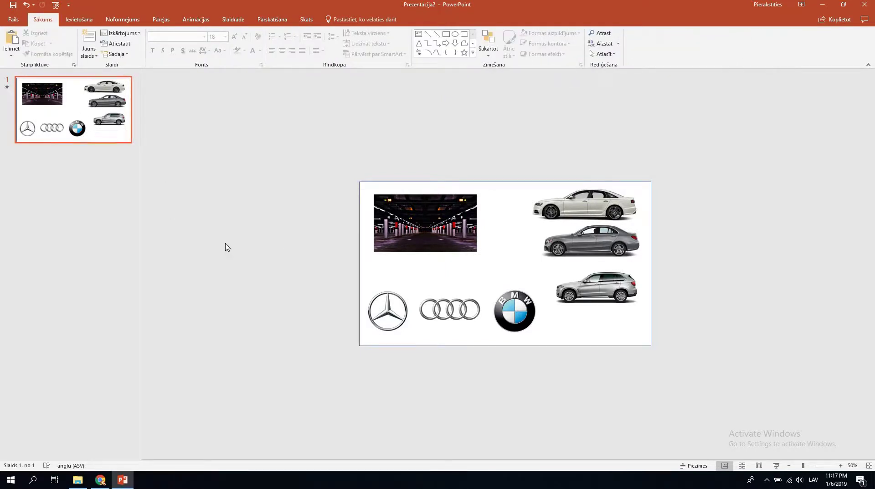
click(402, 347)
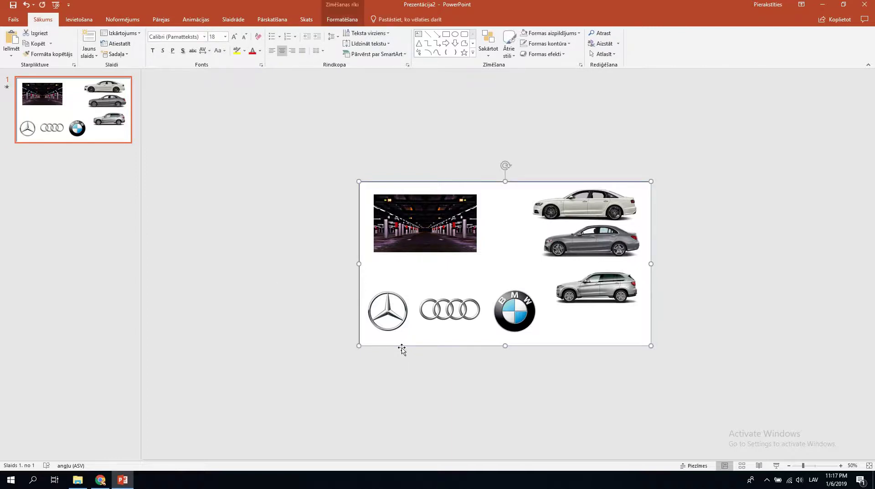
click(401, 350)
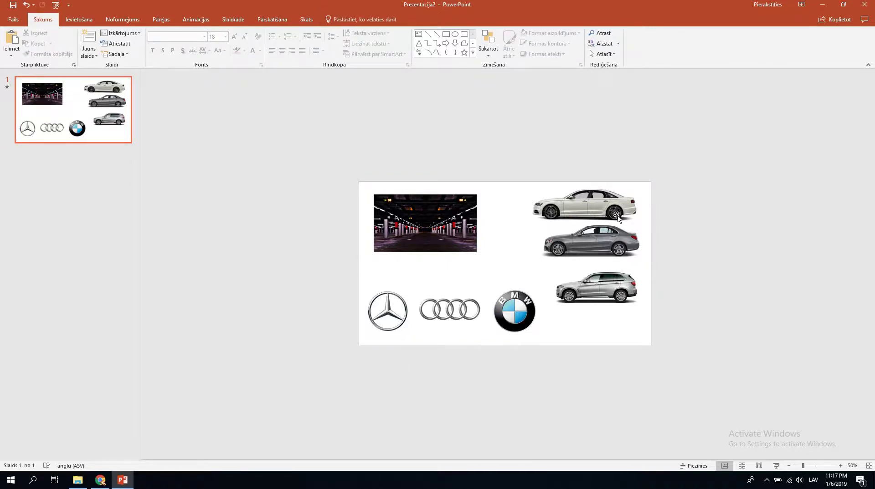
drag(684, 400, 524, 180)
drag(629, 296, 782, 309)
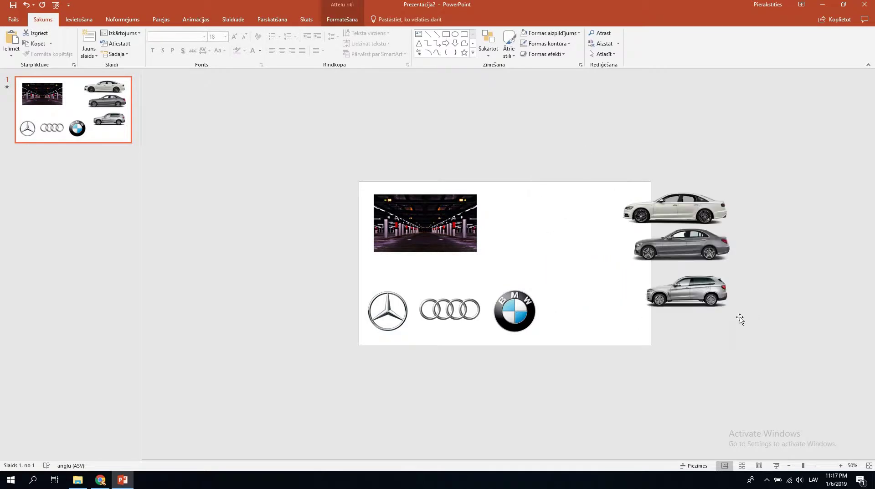
drag(566, 372, 342, 272)
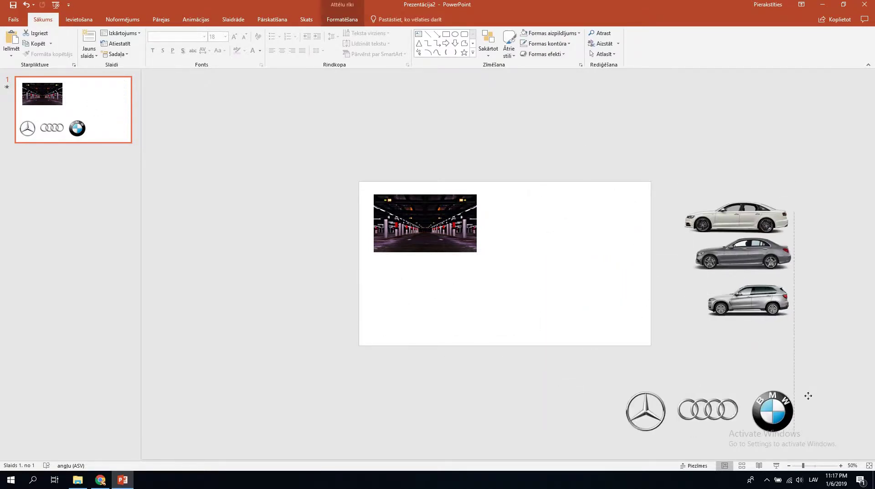
drag(514, 311, 805, 403)
drag(677, 152, 799, 344)
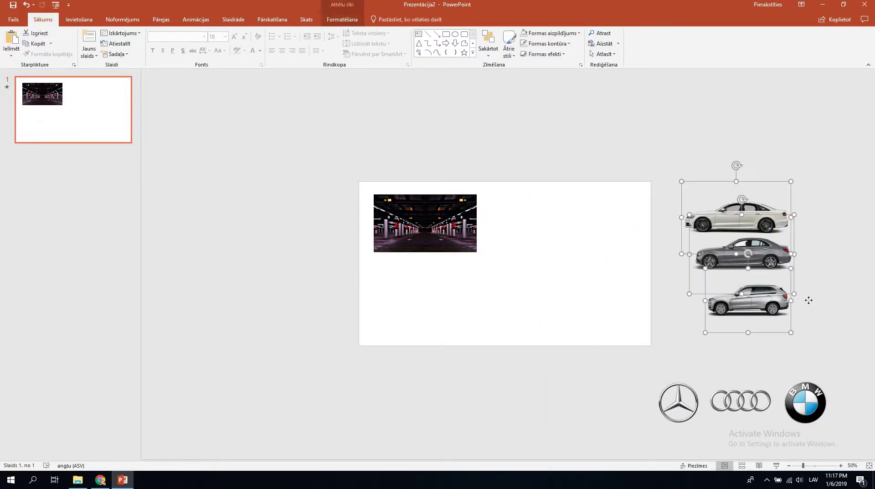
drag(775, 255, 836, 254)
Select the parking-garage picture and drag it toward the slide's top-left
click(496, 262)
click(416, 219)
mouse_move(473, 248)
mouse_down()
mouse_move(426, 219)
mouse_move(688, 351)
mouse_up()
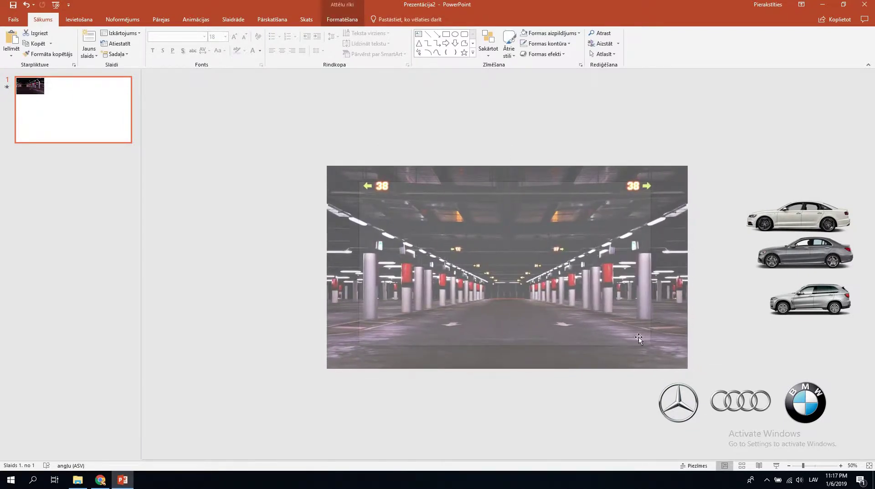
Enlarge the garage picture and shift it to the lower left
drag(688, 351, 687, 355)
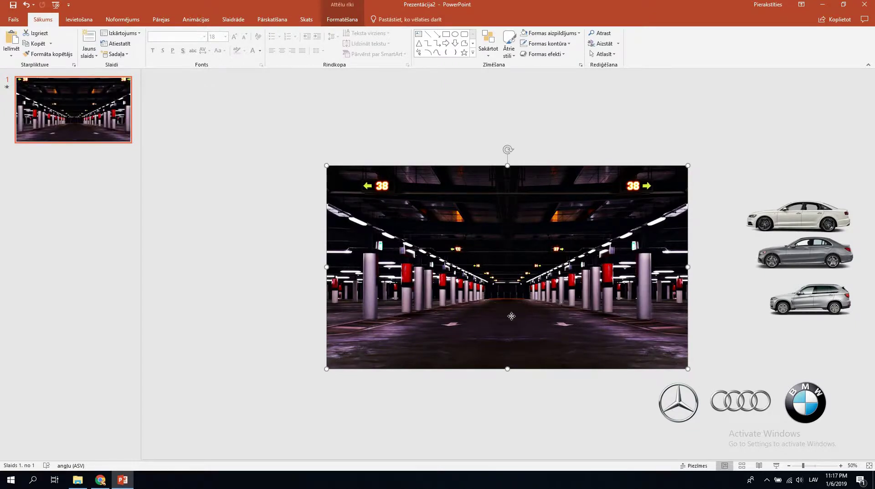
drag(510, 317, 329, 386)
click(345, 215)
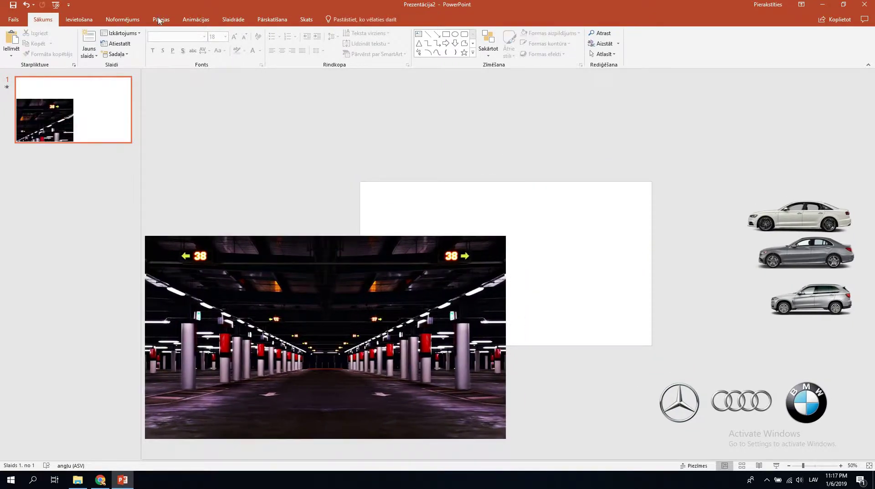
Draw a rectangle with No Fill over the whole slide as an outline guide
click(79, 20)
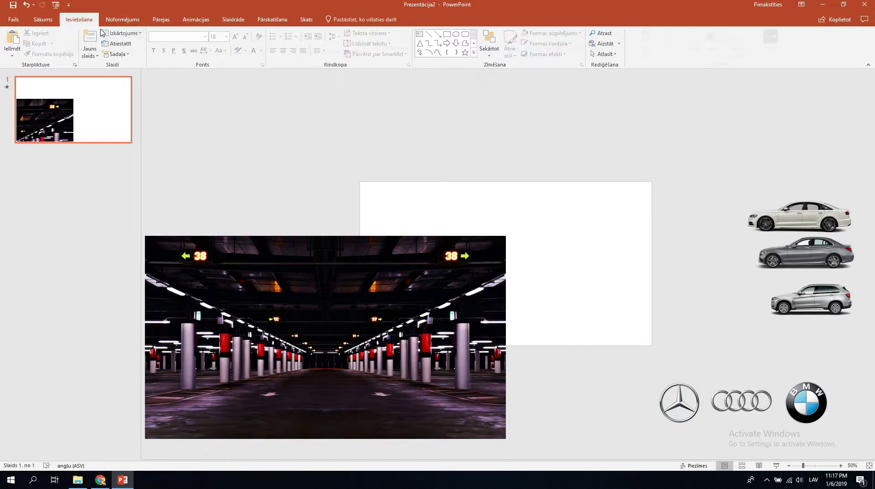
click(175, 45)
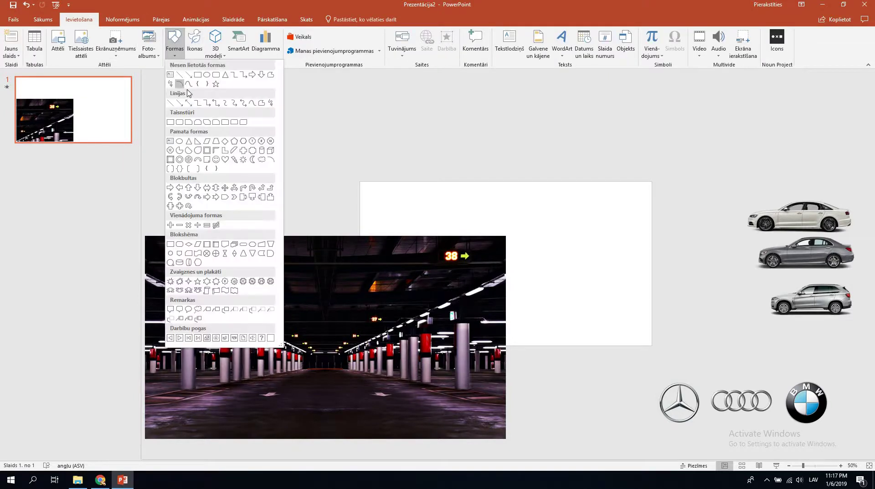
click(202, 80)
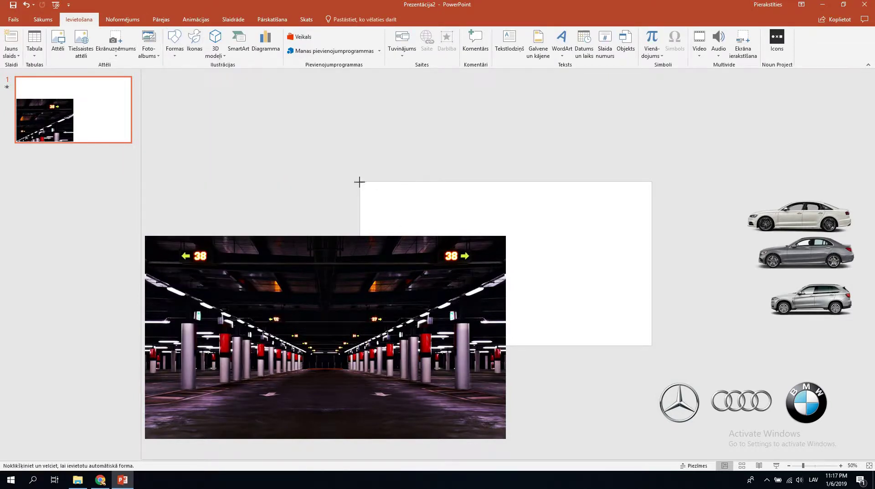
drag(359, 182, 652, 346)
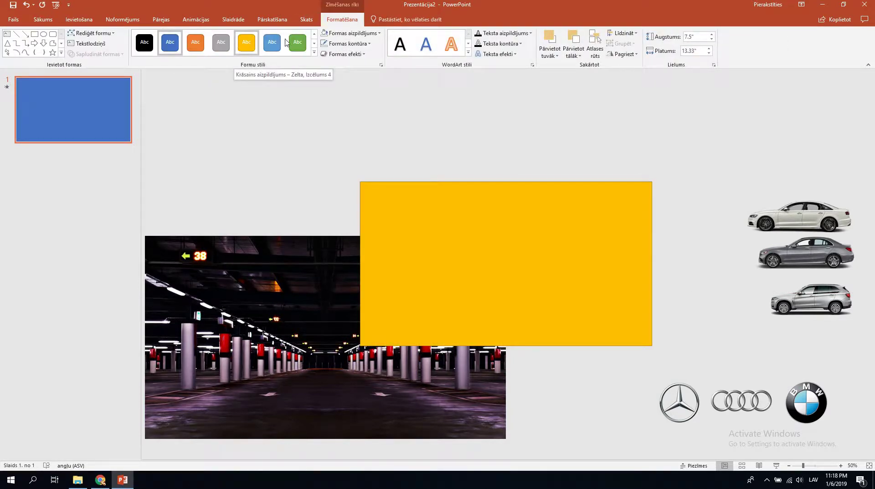
click(377, 33)
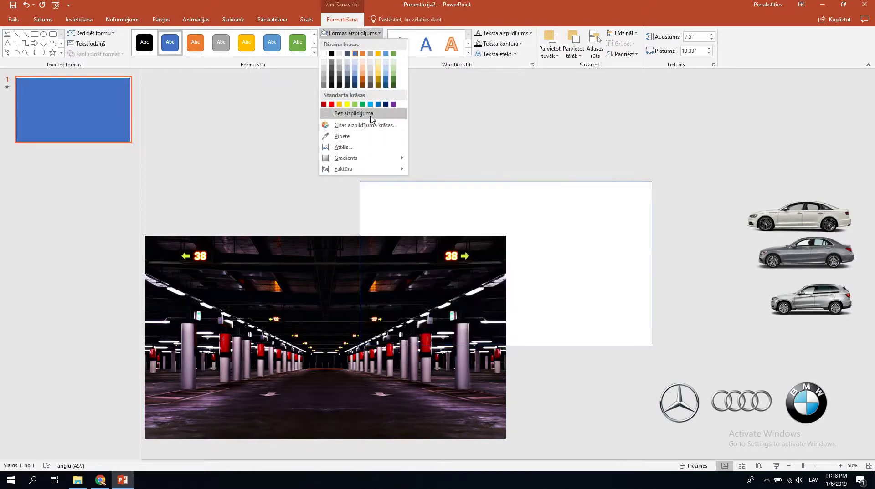
click(353, 114)
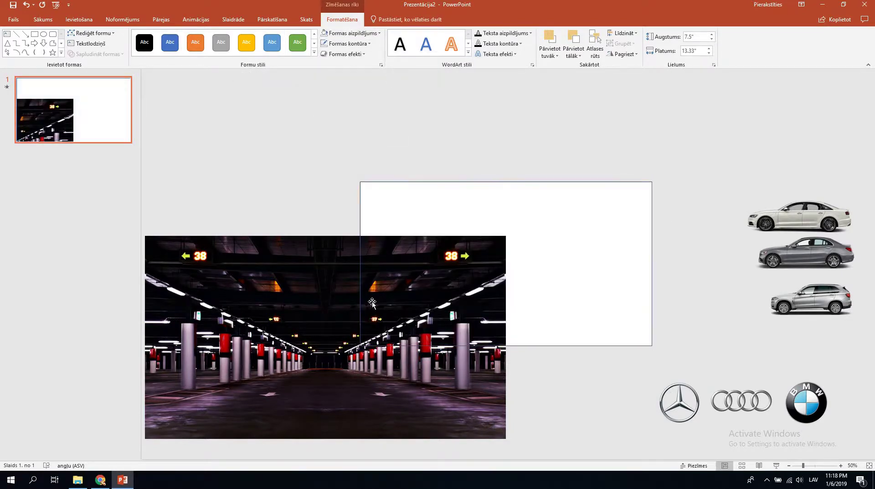
Move and enlarge the garage picture so it exactly covers the slide outline
drag(249, 332, 425, 255)
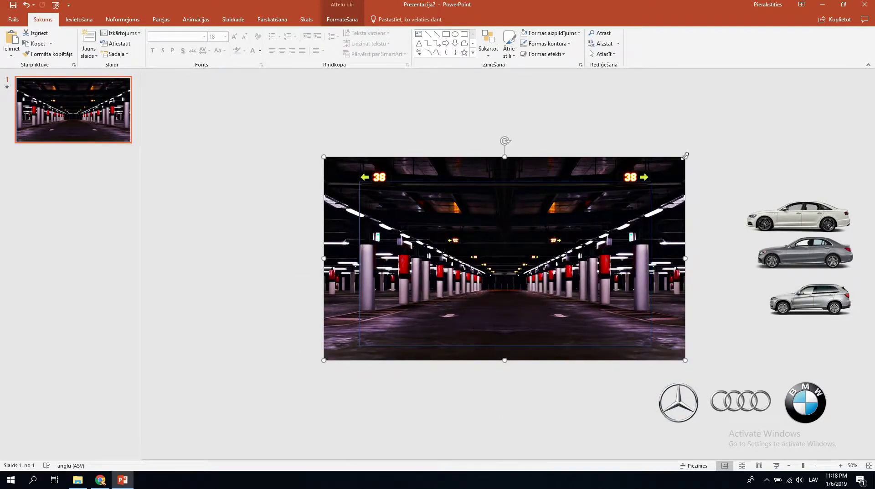
drag(685, 157, 734, 130)
drag(684, 315, 656, 319)
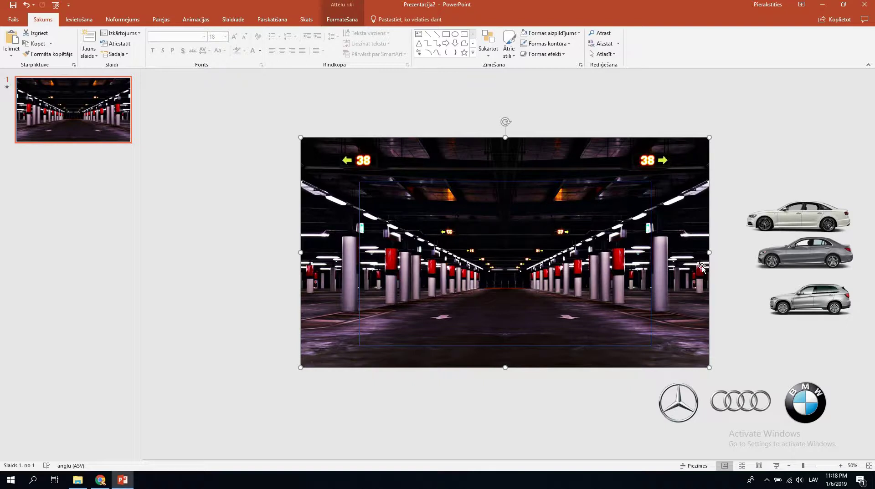
click(777, 165)
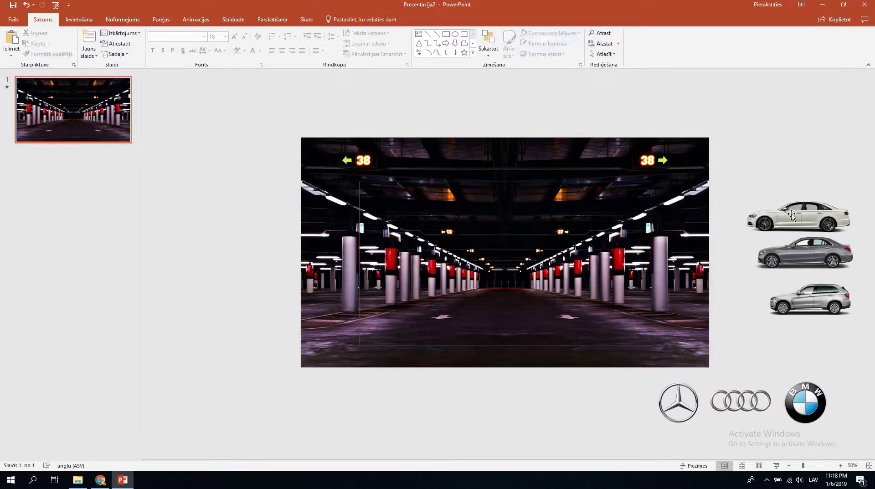
Park the white Audi, grey Mercedes and silver BMW SUV on the garage floor
drag(754, 231, 417, 336)
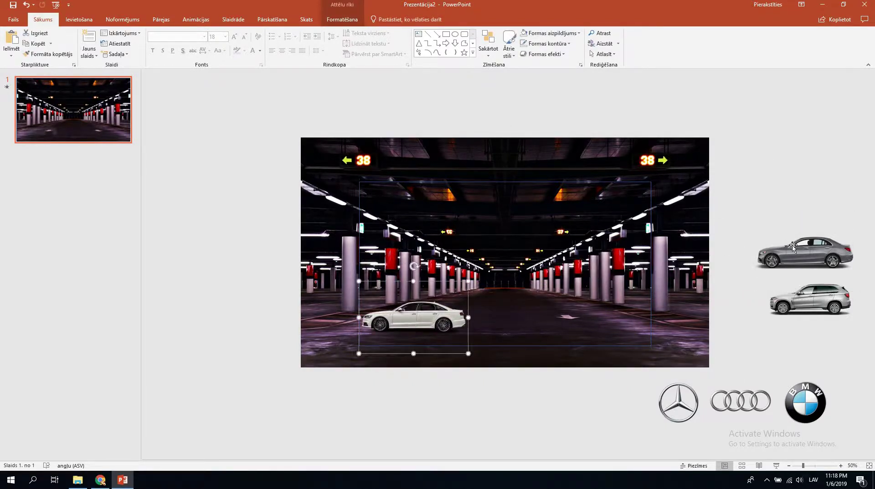
drag(792, 246, 447, 287)
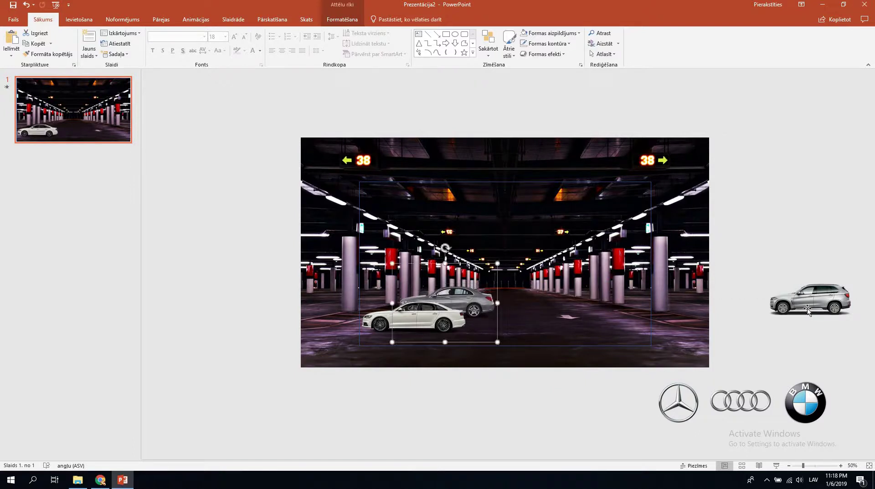
mouse_move(807, 300)
mouse_down()
mouse_move(477, 293)
mouse_move(447, 277)
mouse_up()
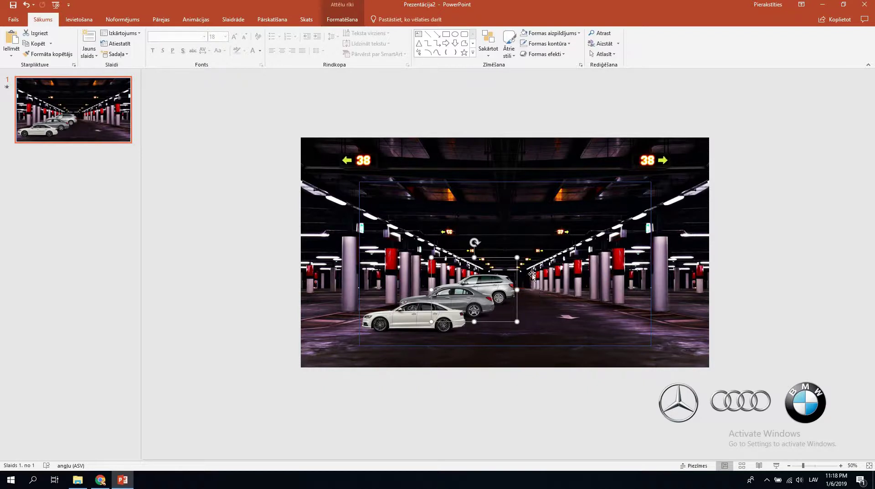
Line up the Mercedes, Audi and BMW logos in a row above the cars
drag(681, 408, 442, 270)
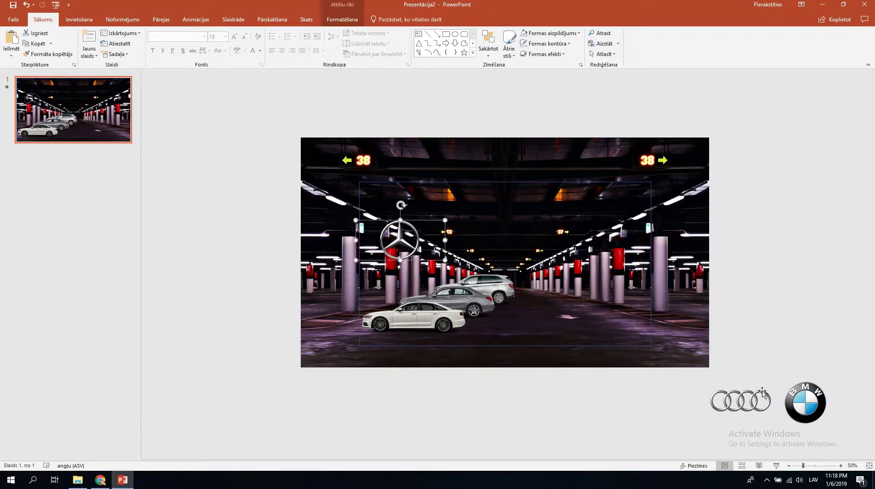
drag(759, 393, 491, 208)
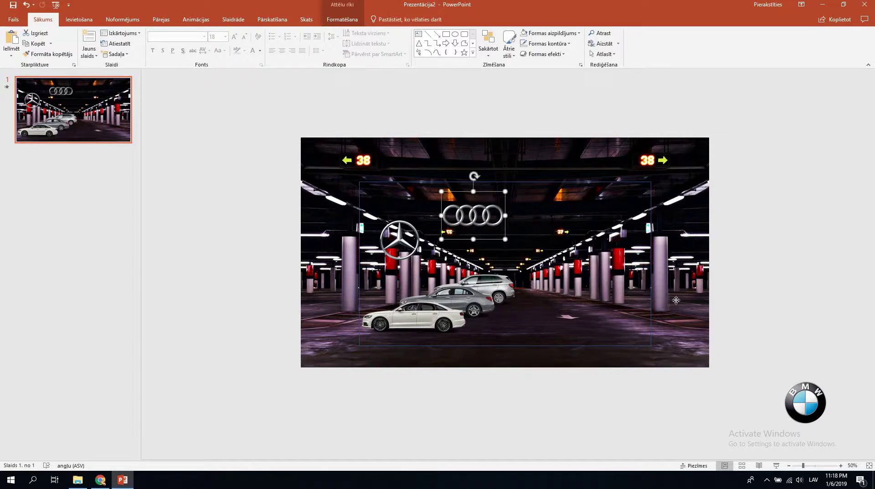
drag(806, 402, 572, 232)
mouse_move(435, 241)
mouse_down()
mouse_move(446, 219)
mouse_move(479, 221)
mouse_up()
mouse_move(555, 234)
mouse_down()
mouse_move(588, 235)
mouse_move(579, 221)
mouse_up()
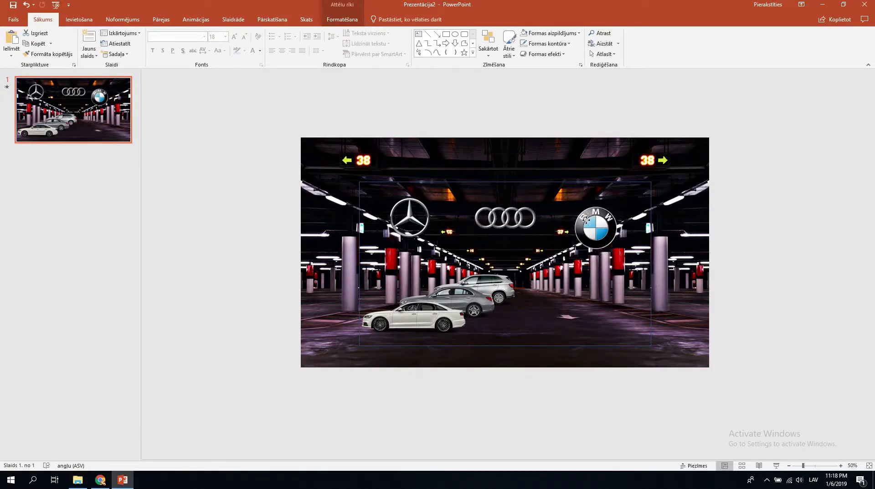
click(808, 286)
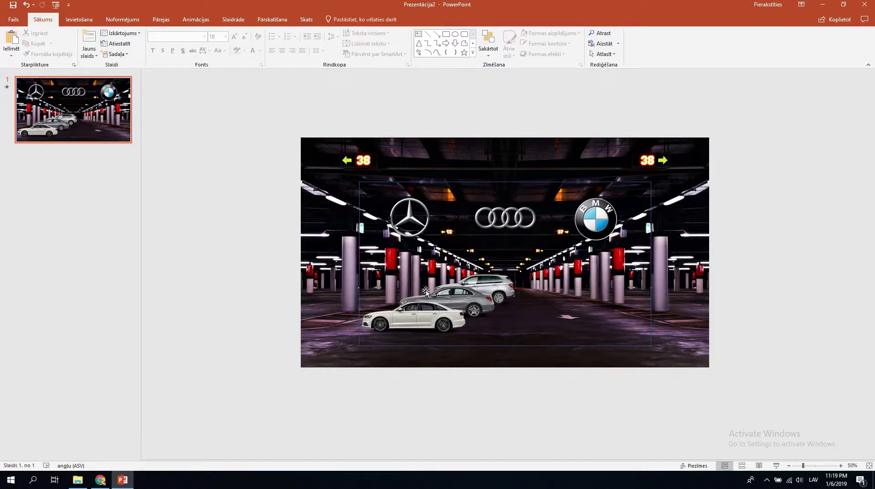
Move all three cars off the slide, stacked below it
click(428, 322)
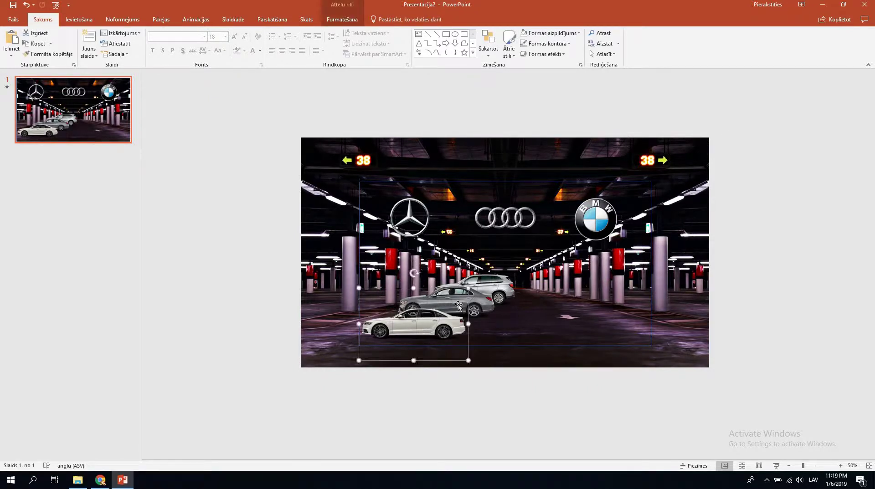
drag(482, 306, 621, 330)
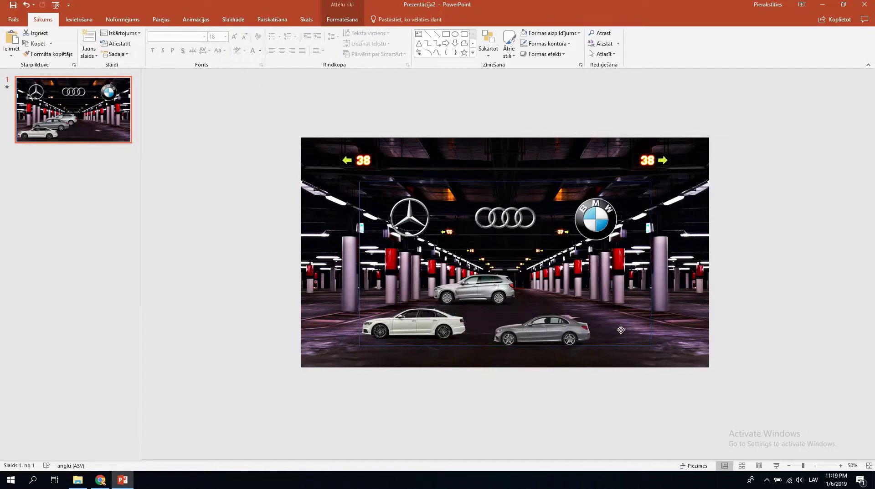
drag(455, 277, 491, 292)
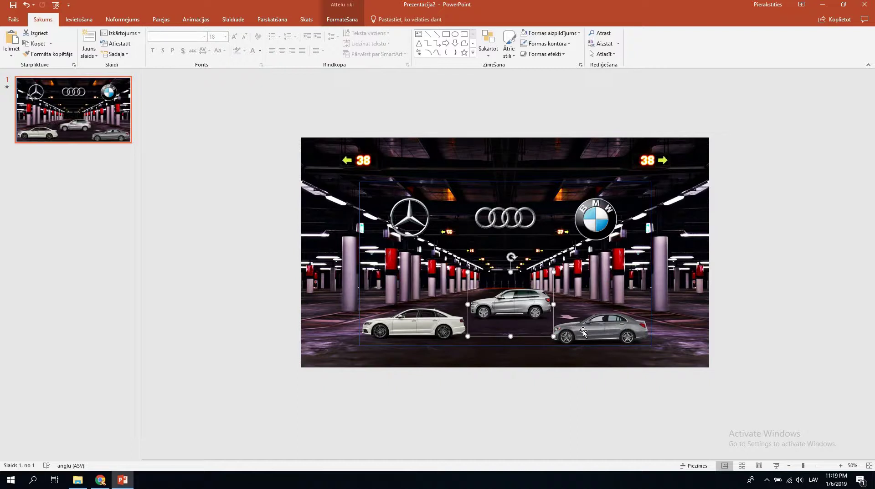
drag(583, 331, 559, 391)
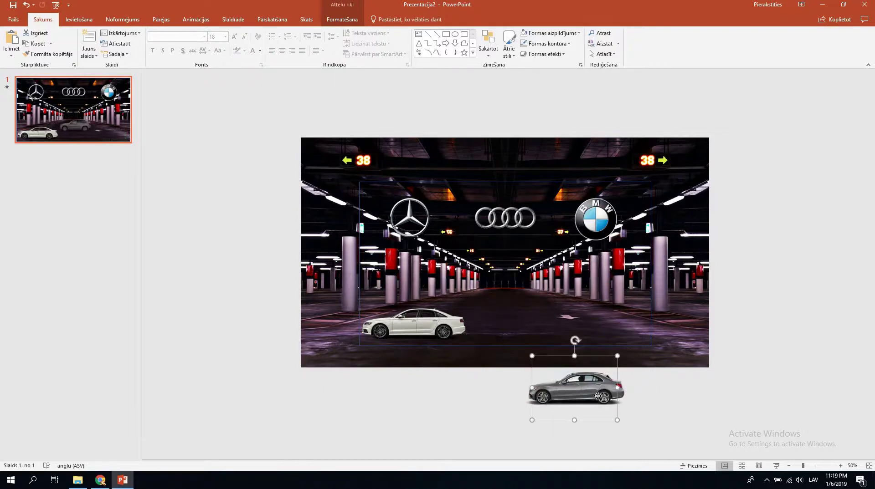
drag(412, 323, 572, 389)
drag(659, 439, 488, 344)
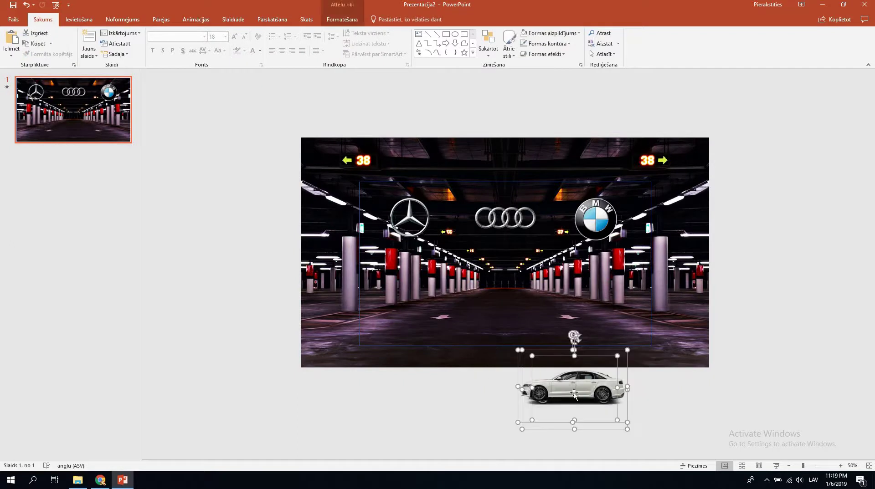
drag(575, 394, 507, 416)
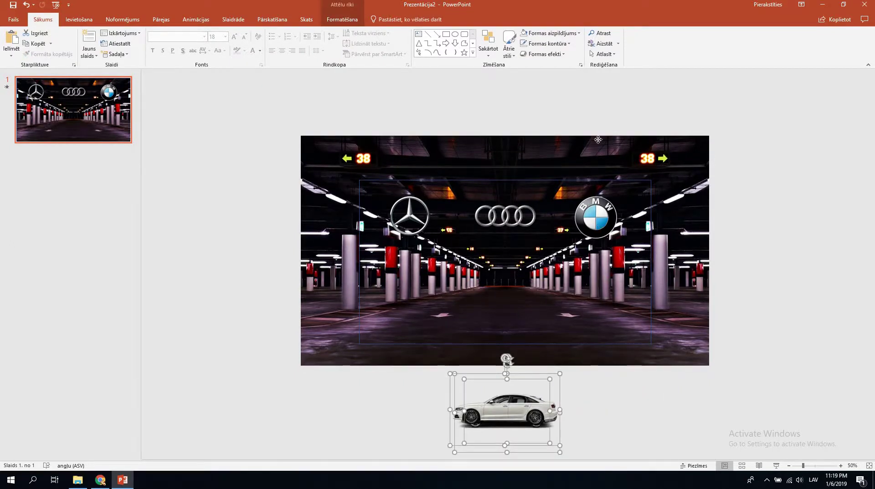
Move the BMW, Audi and Mercedes logos above the slide
drag(596, 218, 580, 88)
drag(505, 216, 496, 79)
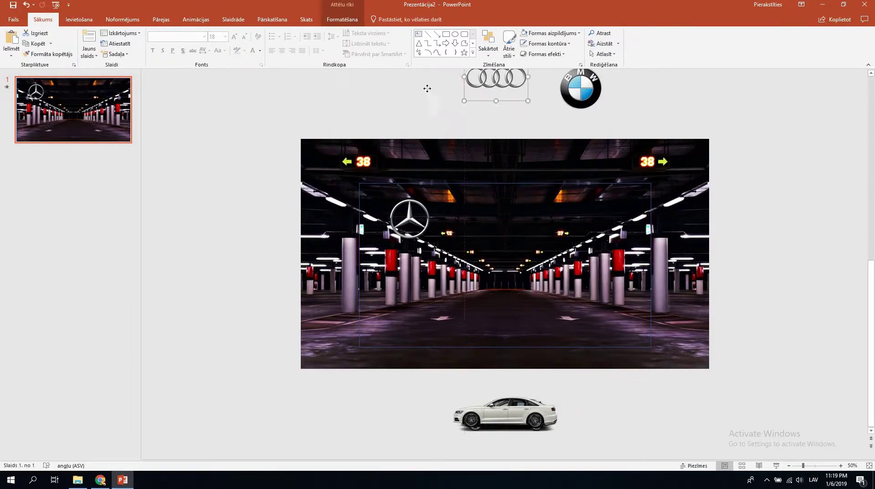
drag(409, 225, 427, 89)
click(759, 197)
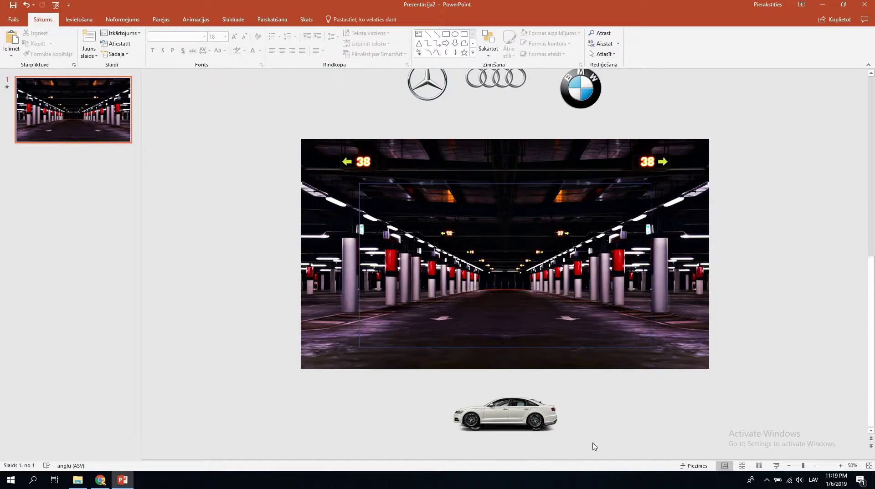
Reposition the stacked cars below the slide
drag(593, 447, 393, 382)
mouse_move(573, 447)
mouse_down()
mouse_move(415, 380)
mouse_move(495, 416)
mouse_up()
scroll(594, 411, down, 2)
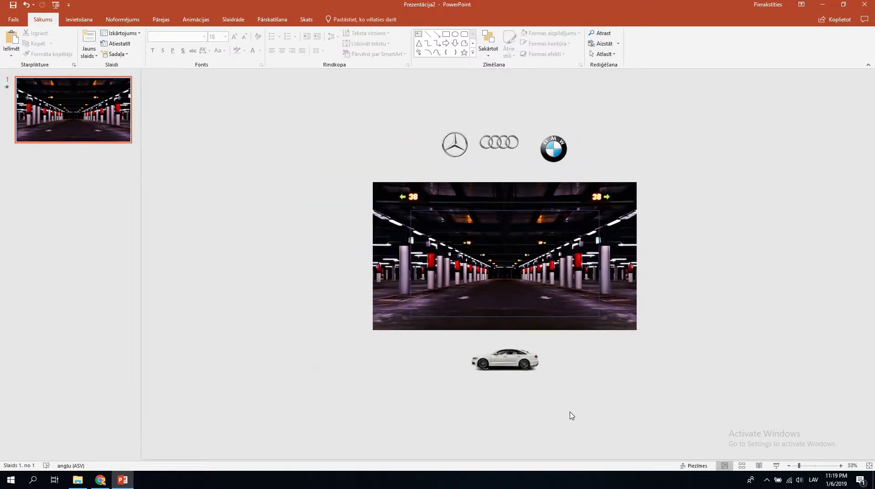
drag(570, 413, 443, 345)
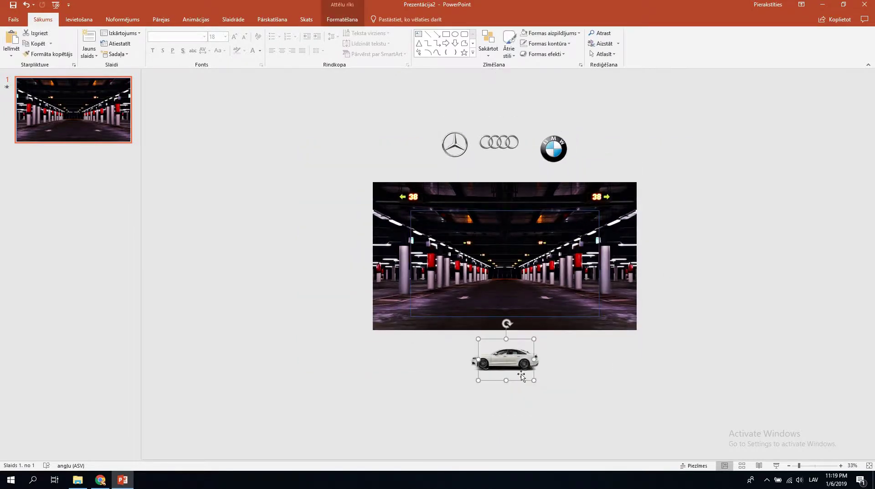
drag(505, 361, 507, 361)
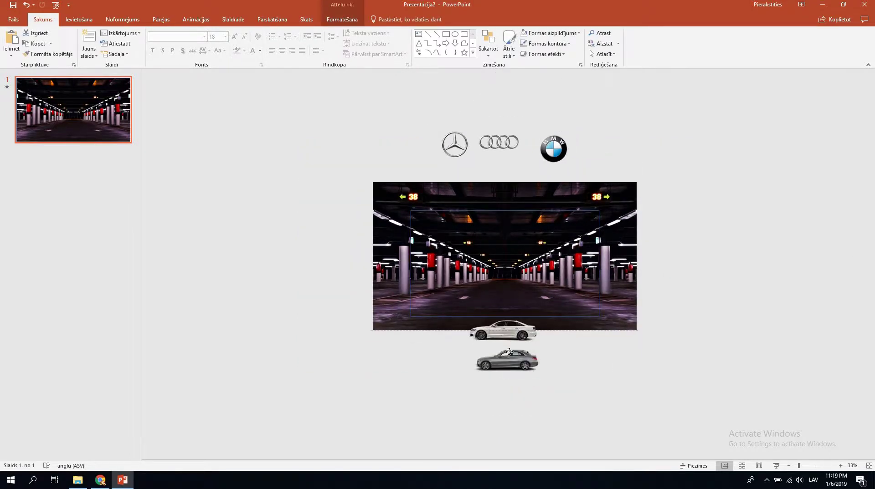
click(600, 401)
drag(571, 404, 449, 343)
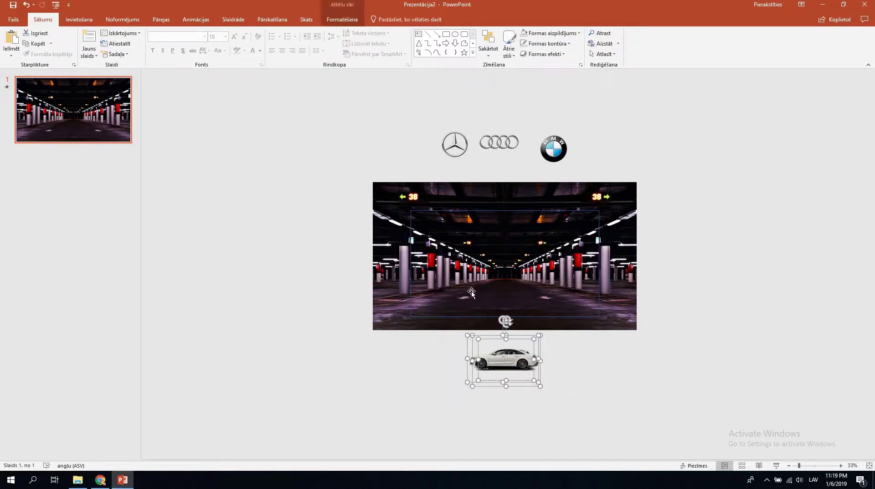
click(571, 346)
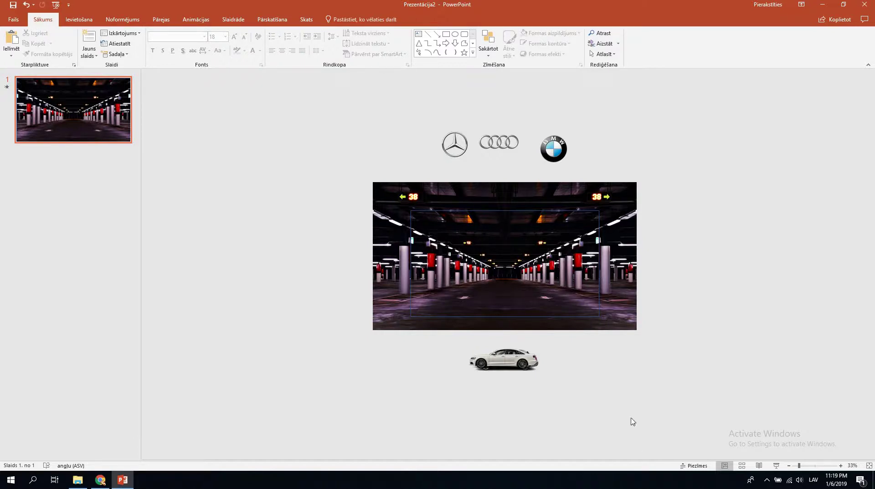
right_click(75, 107)
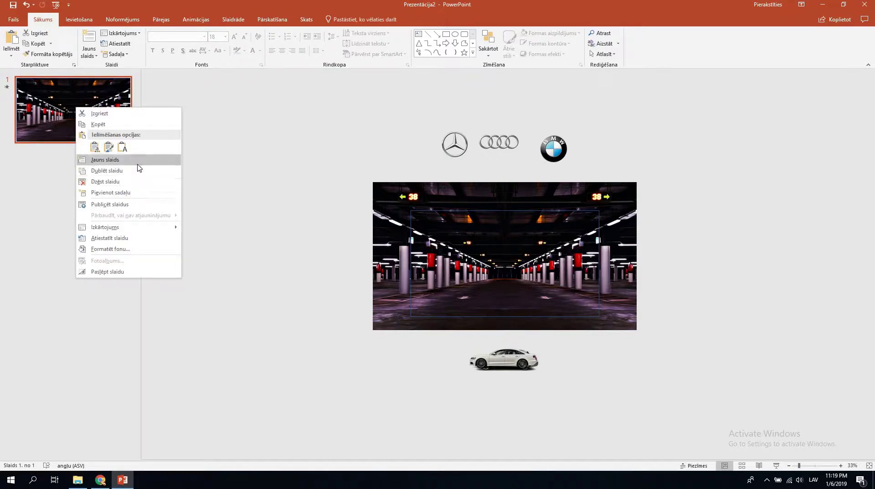
Duplicate slide 1 to create a second garage slide
click(136, 171)
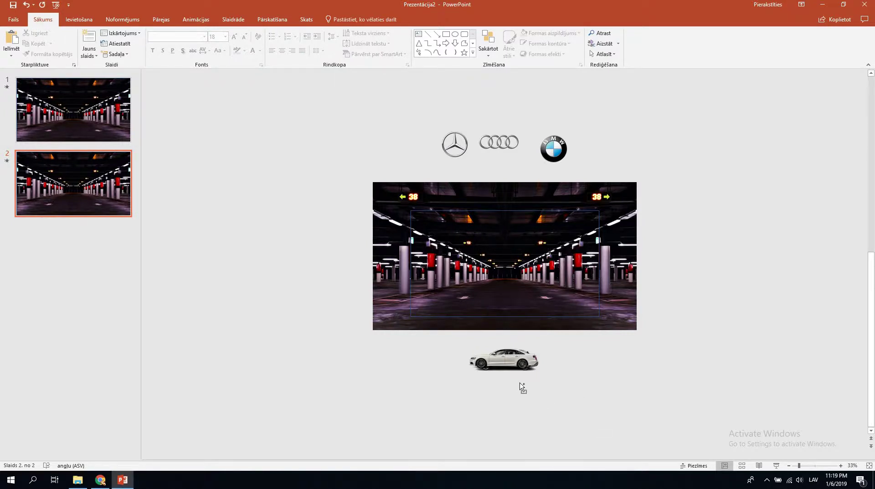
ctrl+scroll(519, 387, up, 2)
drag(509, 416, 492, 434)
click(551, 404)
Bring the white car up from below and place it mid-floor on slide 2
scroll(528, 391, down, 1)
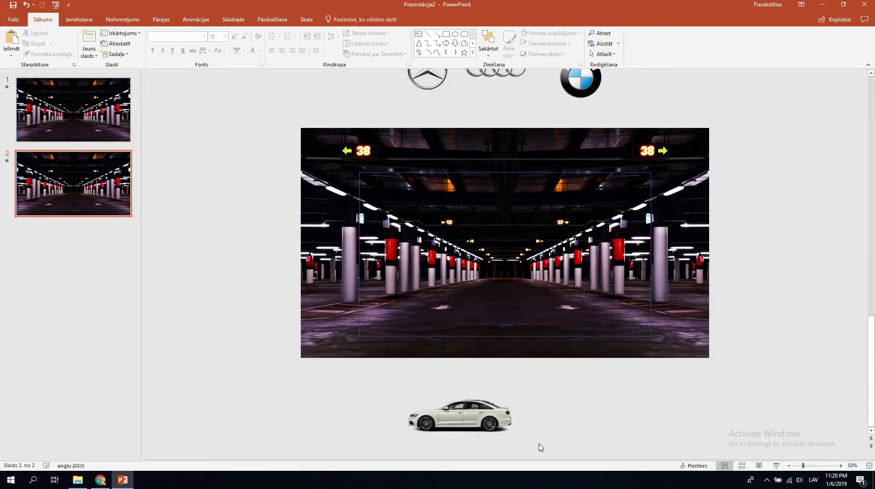
drag(539, 452, 375, 386)
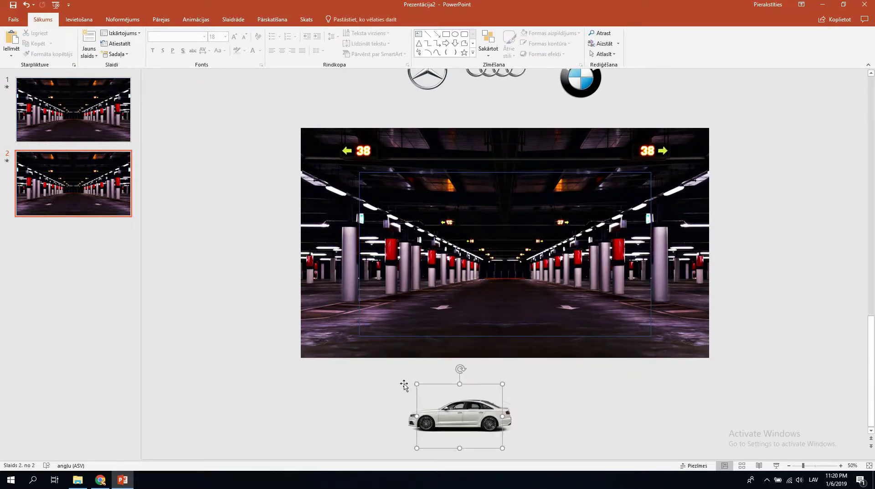
click(557, 424)
scroll(550, 420, down, 2)
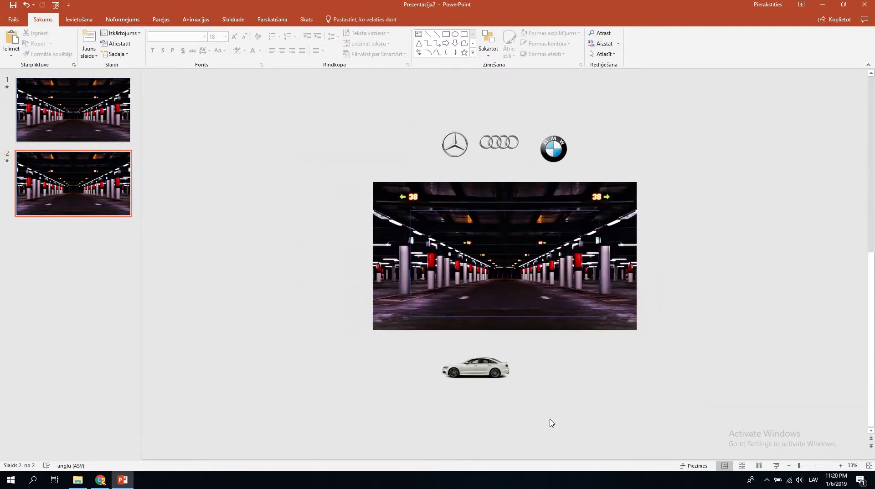
drag(549, 420, 407, 331)
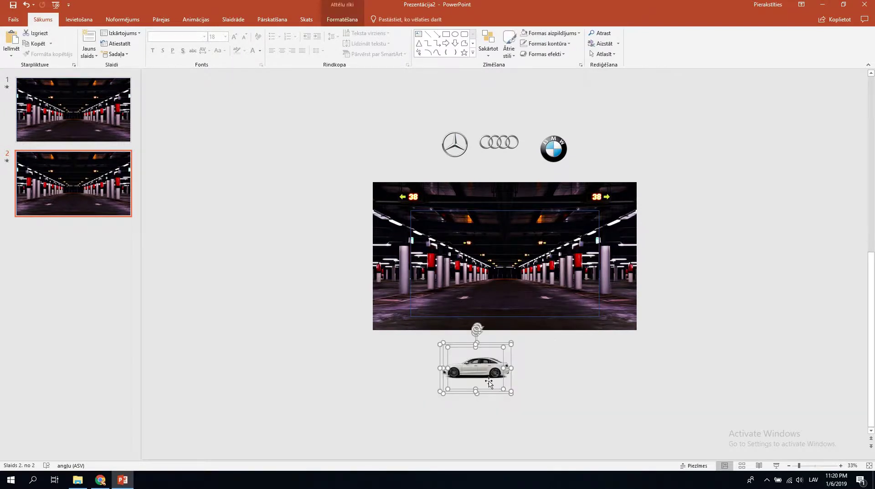
mouse_move(505, 364)
mouse_down()
mouse_move(544, 345)
mouse_move(512, 302)
mouse_up()
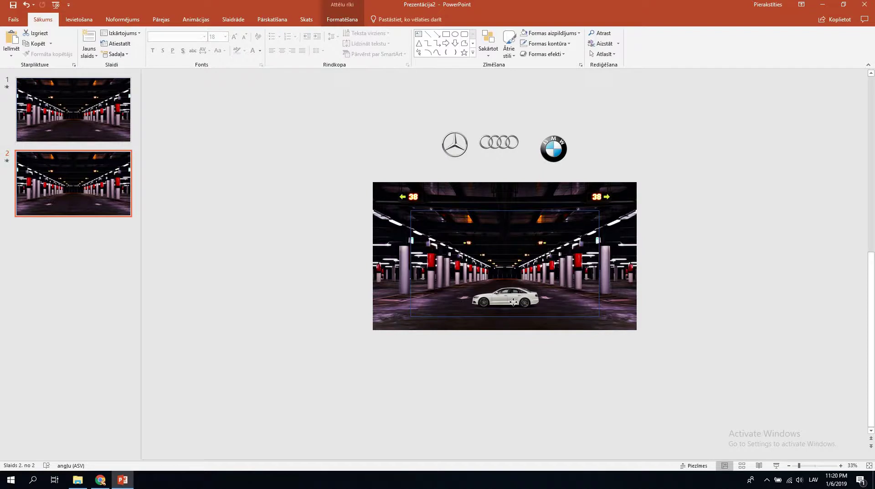
drag(514, 302, 513, 296)
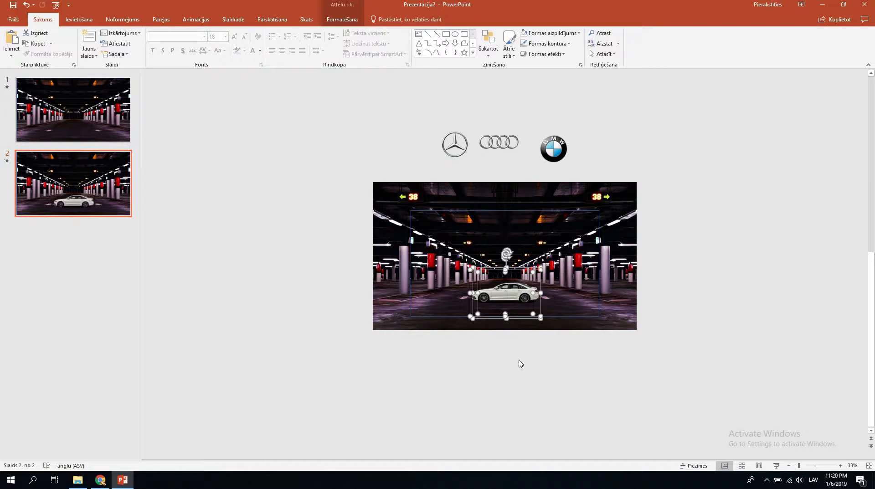
click(78, 224)
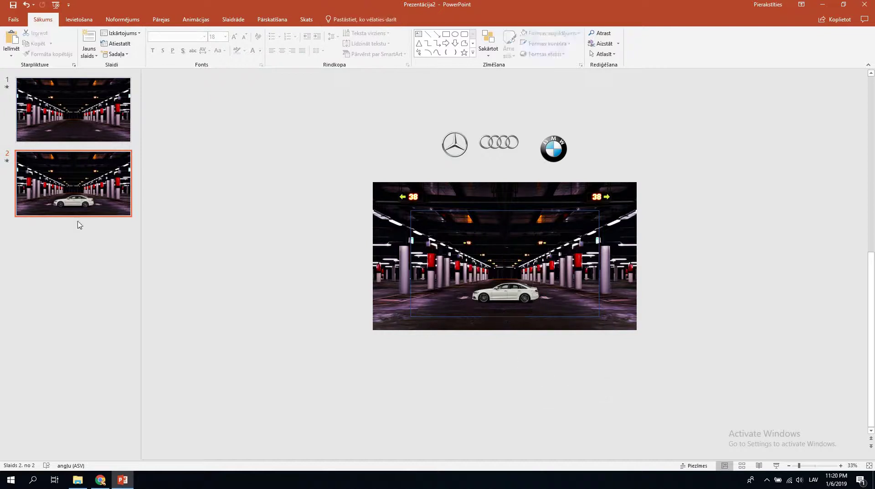
Duplicate slide 2 as slide 3 and pull the white car and grey sedan apart
right_click(89, 185)
click(120, 248)
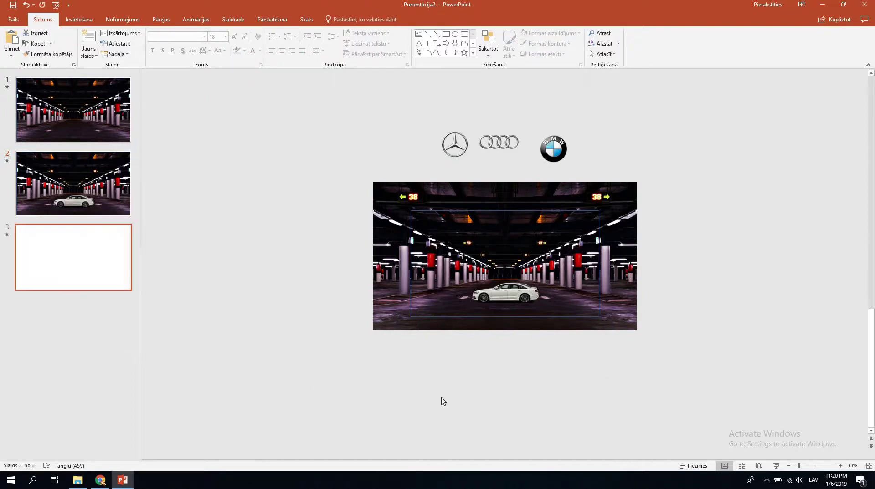
scroll(552, 301, up, 4)
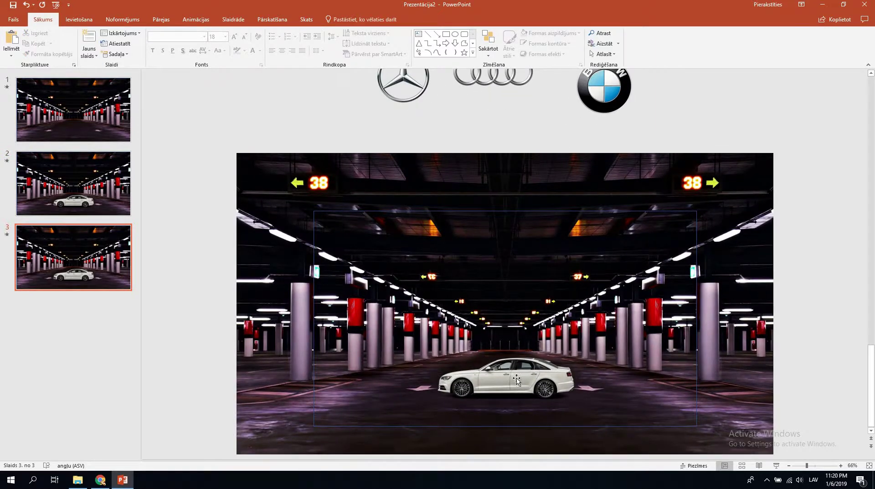
mouse_move(514, 383)
mouse_down()
mouse_move(521, 397)
mouse_move(496, 370)
mouse_up()
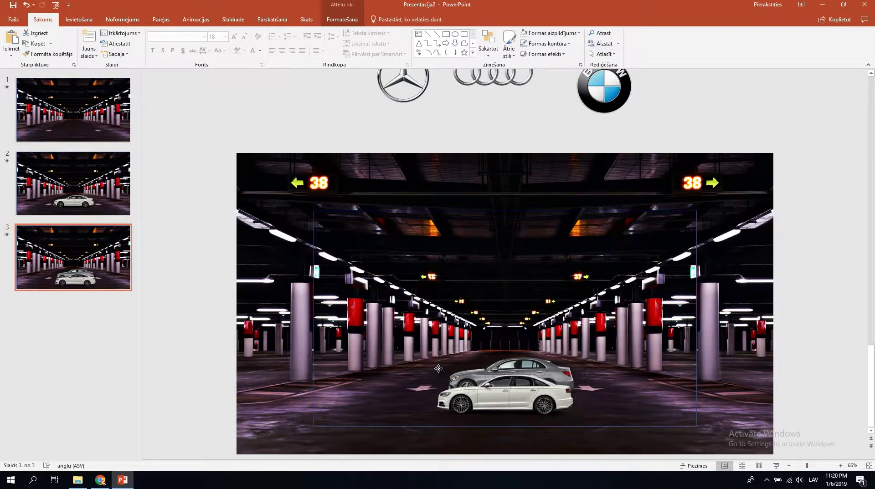
click(495, 370)
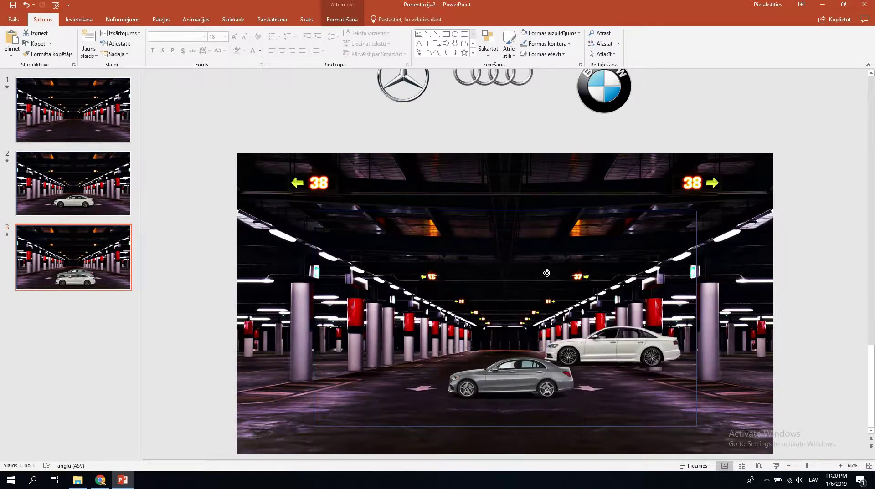
drag(536, 393, 549, 267)
mouse_move(538, 379)
mouse_down()
mouse_move(399, 390)
mouse_move(558, 388)
mouse_up()
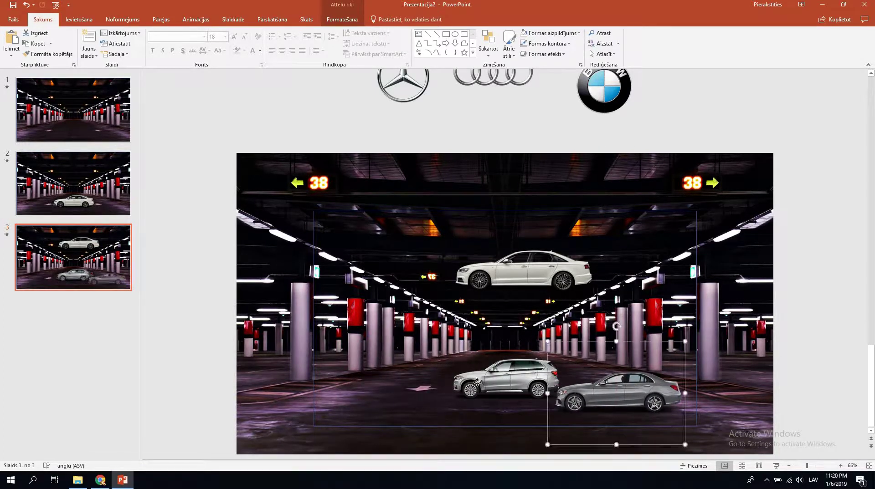
Arrange the cars: SUV left, grey Mercedes right, white Audi front-centre
mouse_move(506, 383)
mouse_down()
mouse_move(375, 396)
mouse_move(383, 395)
mouse_up()
drag(481, 362, 451, 488)
drag(610, 395, 598, 367)
drag(395, 397, 401, 371)
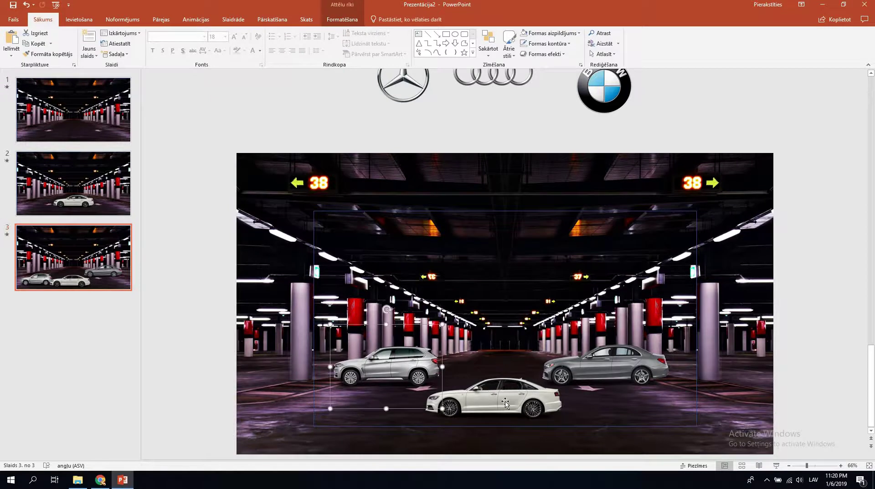
drag(505, 403, 505, 397)
drag(592, 372, 586, 372)
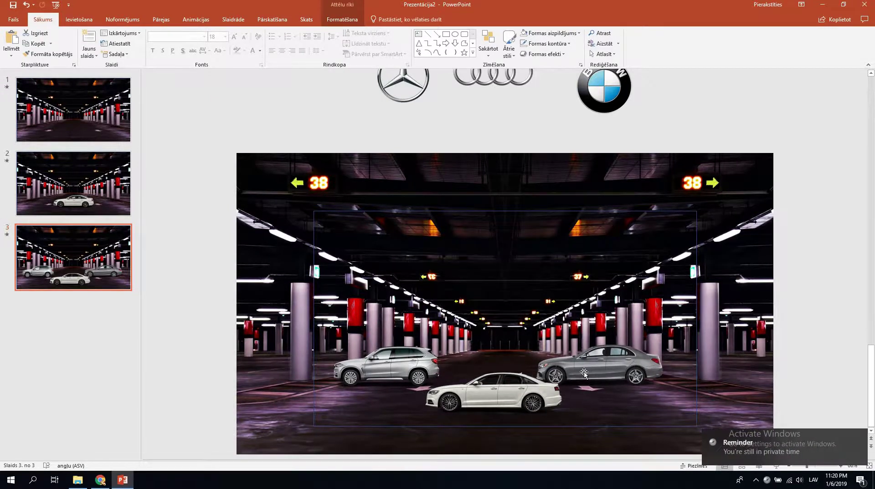
click(793, 367)
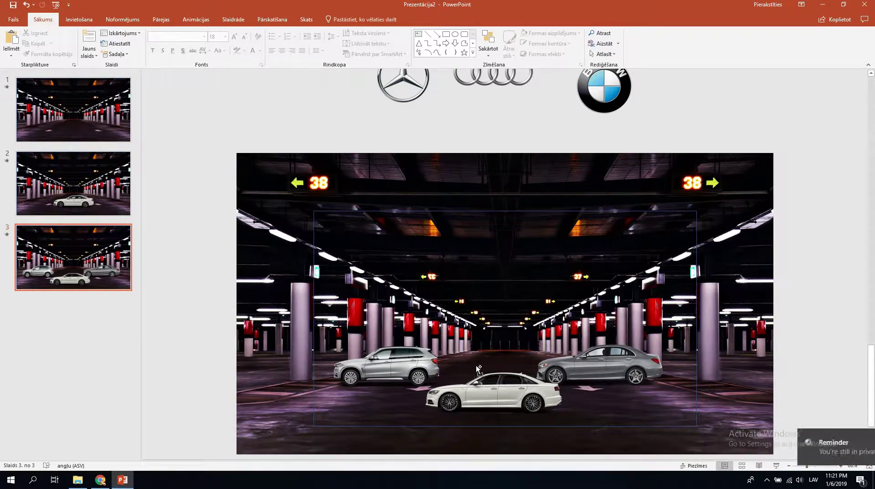
Bring the Audi, BMW and Mercedes logos down onto the garage picture
ctrl+scroll(499, 306, down, 2)
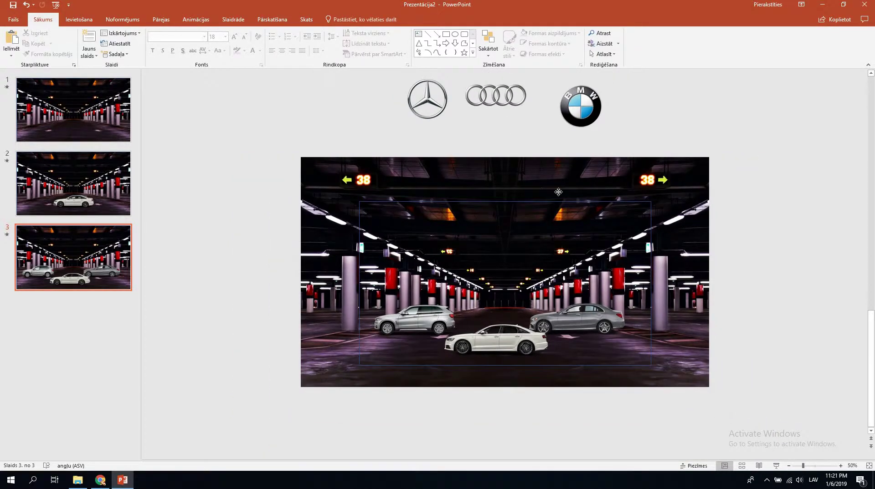
drag(495, 95, 504, 241)
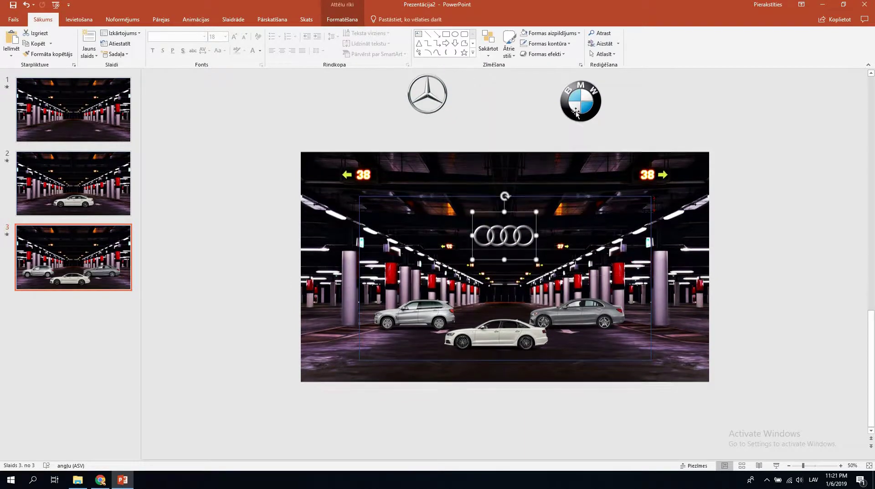
drag(576, 111, 583, 238)
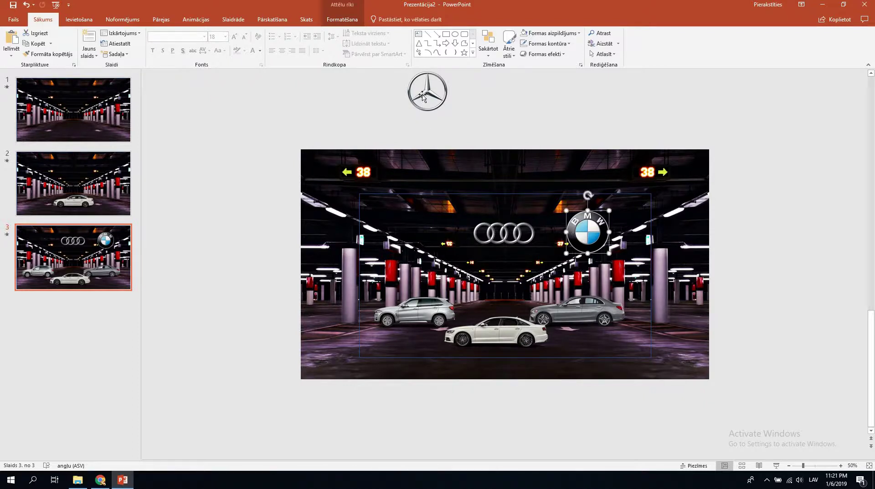
drag(423, 96, 407, 235)
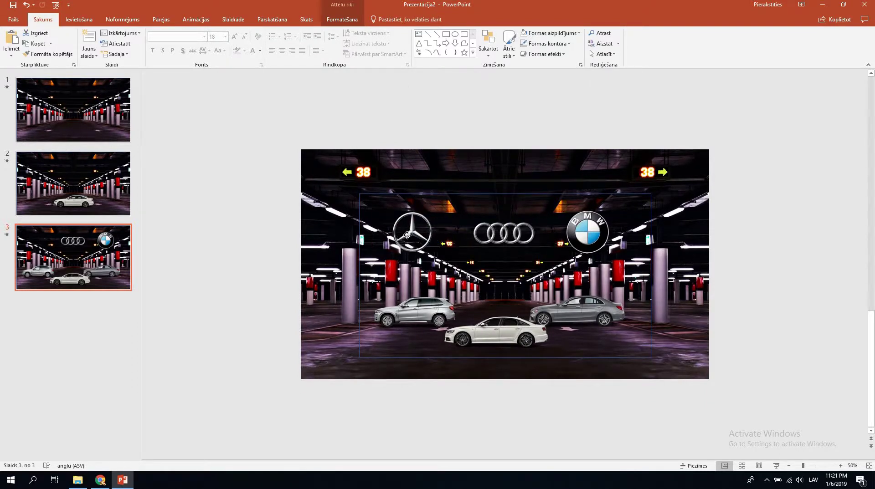
drag(408, 234, 411, 235)
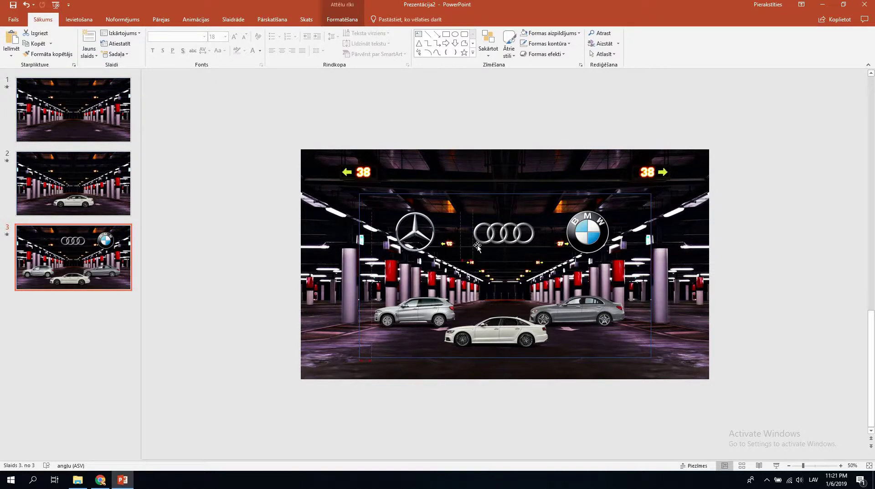
scroll(557, 230, down, 1)
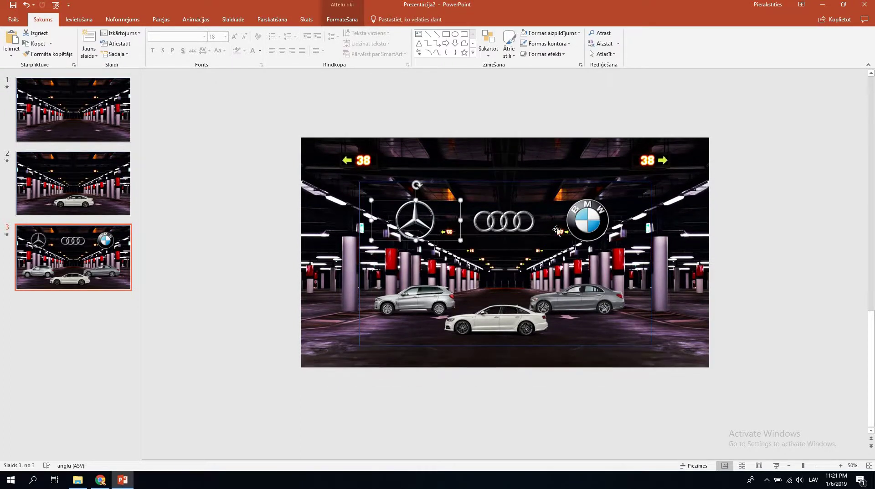
click(756, 265)
scroll(710, 296, up, 2)
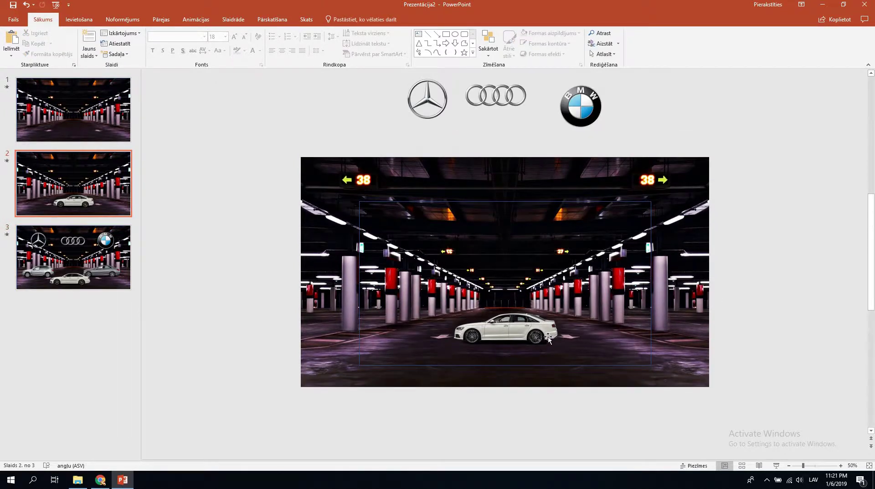
scroll(548, 339, down, 2)
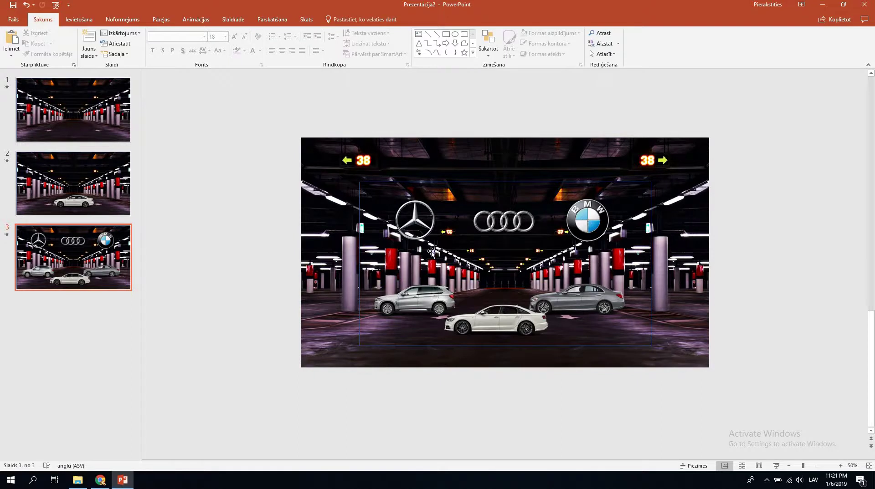
Order the logos BMW left, Audi centre, Mercedes right, then return to slide 1
drag(436, 228, 623, 253)
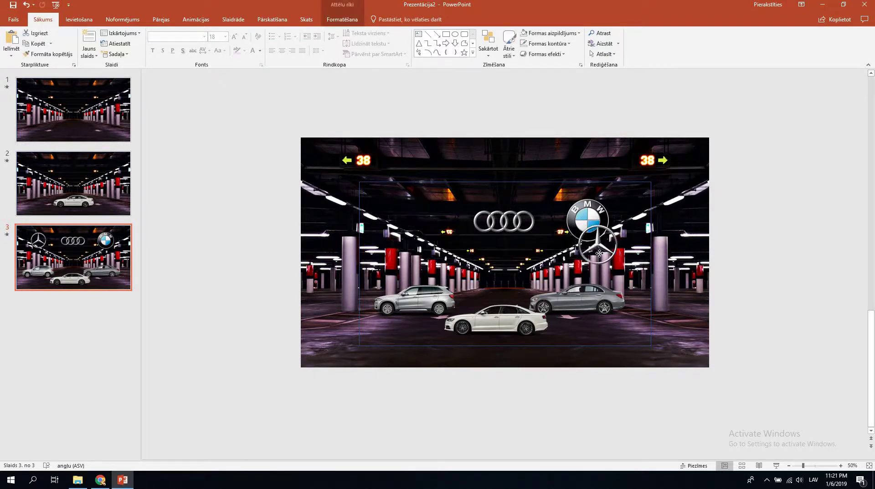
drag(563, 207, 382, 205)
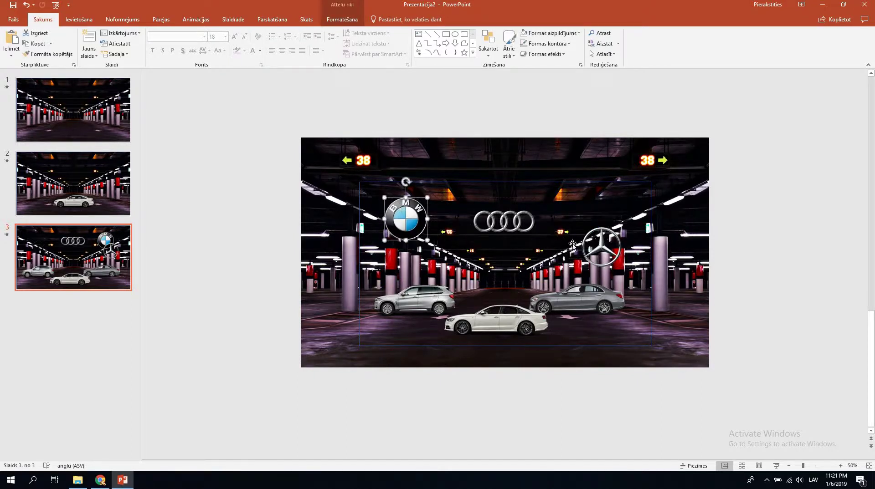
mouse_move(598, 238)
mouse_down()
mouse_move(596, 222)
mouse_move(588, 222)
mouse_up()
drag(405, 221, 416, 220)
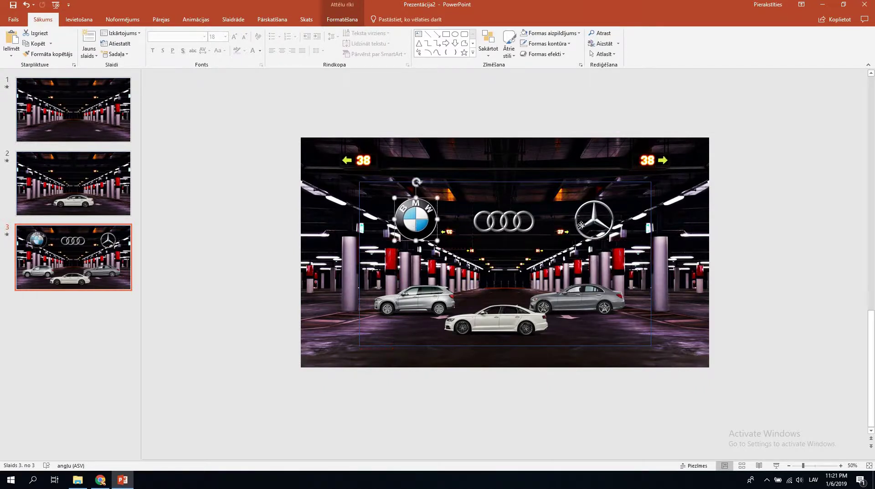
drag(581, 225, 575, 225)
click(766, 286)
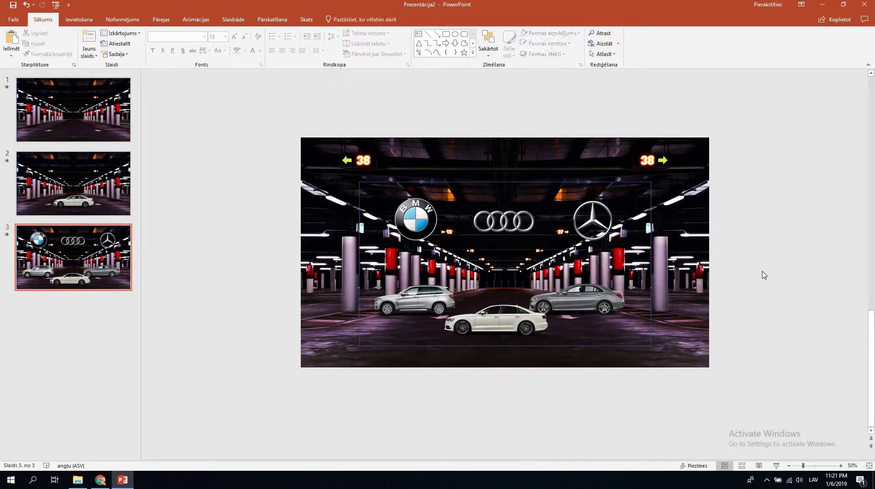
click(96, 140)
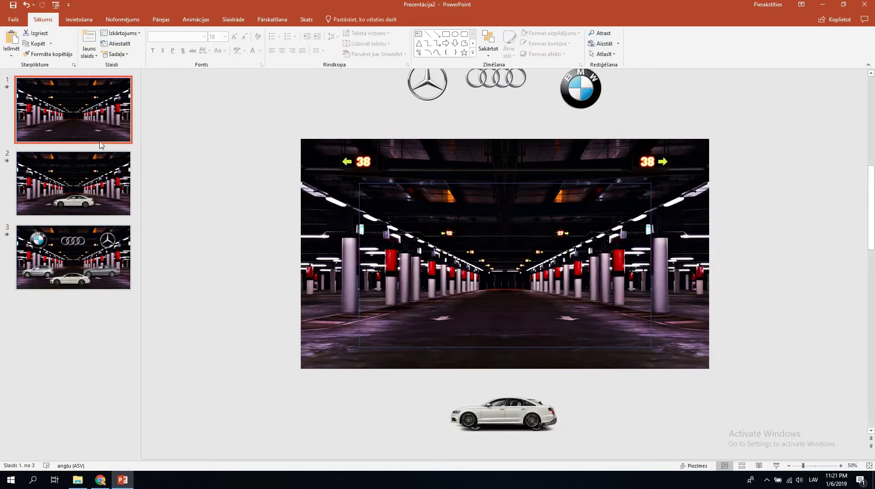
Play the slide show with F5 through all three slides, then reopen slide 3
key(F5)
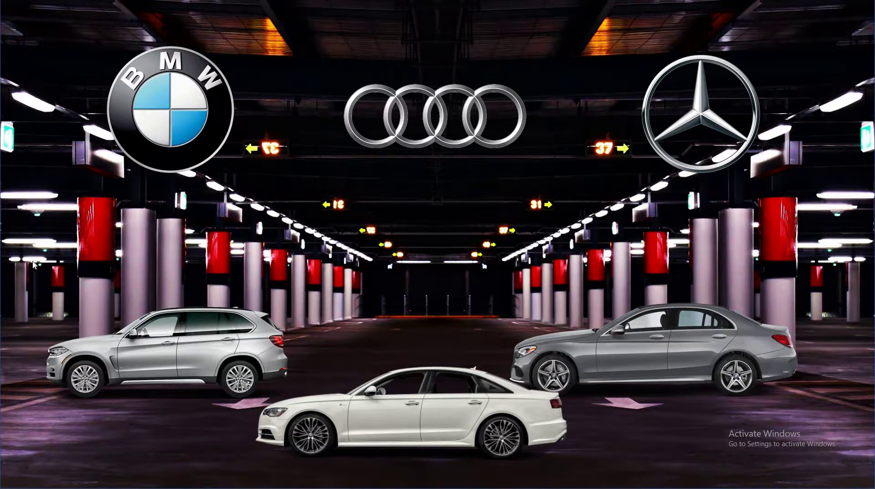
click(384, 274)
click(384, 274)
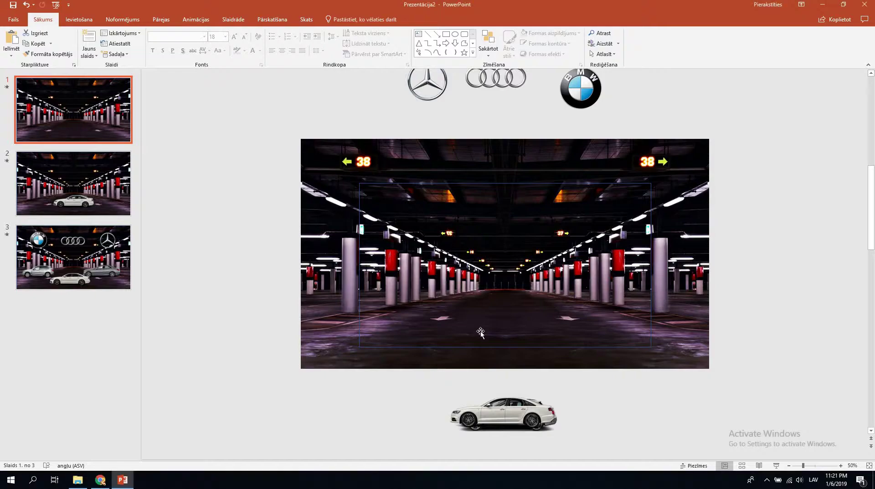
click(86, 277)
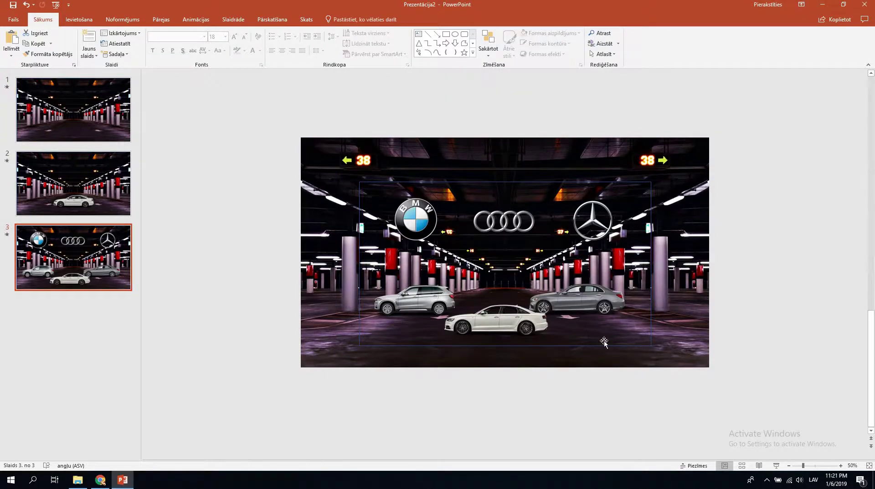
Move the silver SUV, BMW logo, Mercedes logo and grey car off the slide
click(789, 279)
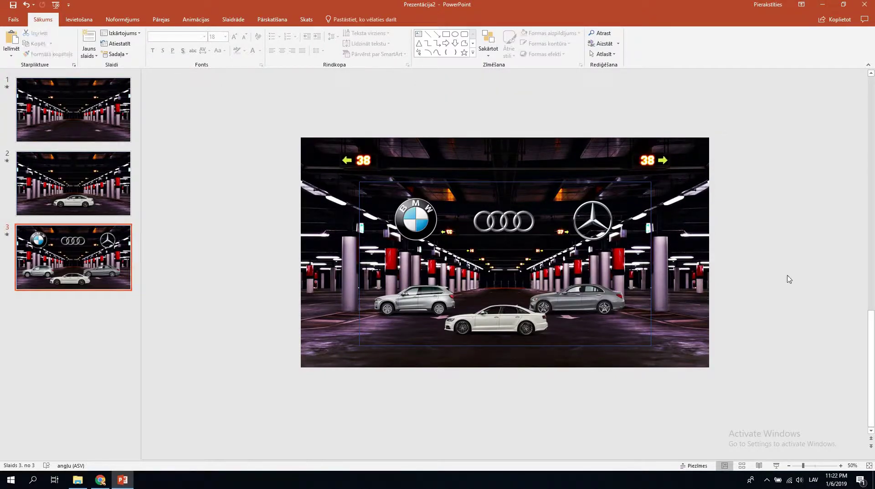
click(429, 301)
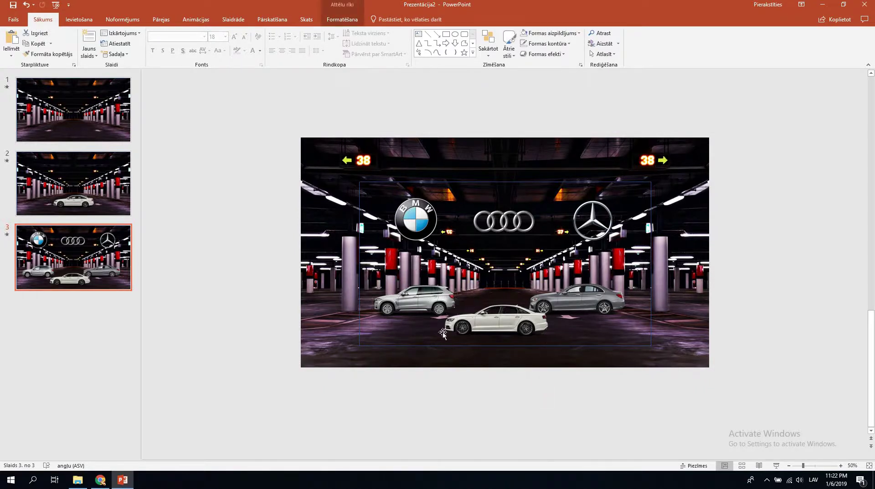
drag(428, 310, 217, 277)
drag(415, 219, 203, 192)
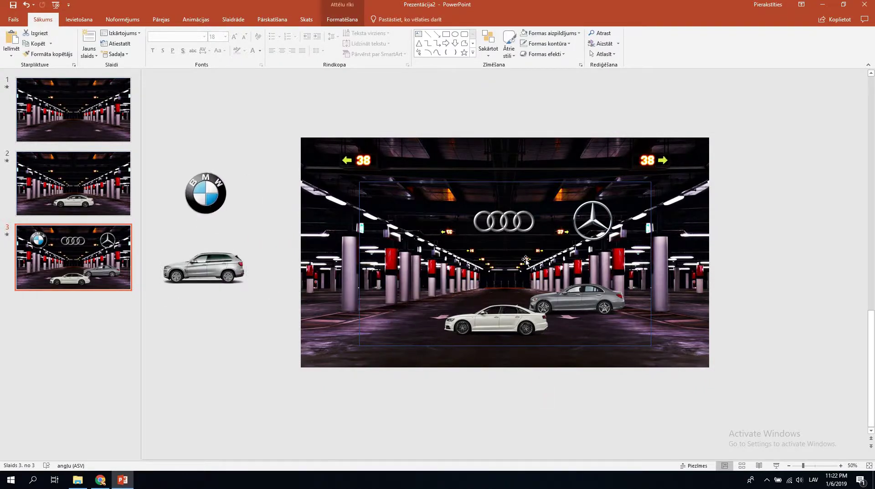
drag(592, 221, 801, 229)
click(575, 298)
drag(763, 295, 793, 300)
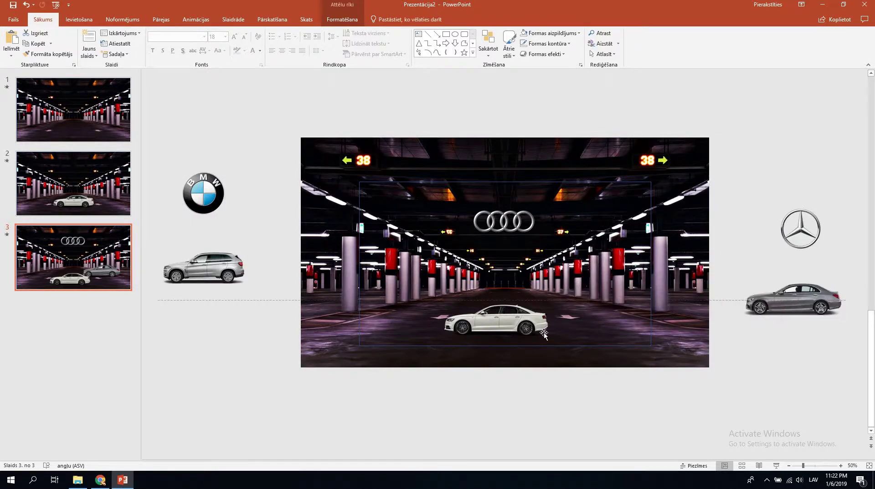
Enlarge and centre the white Audi, and enlarge the Audi logo at the top centre
drag(543, 289, 546, 272)
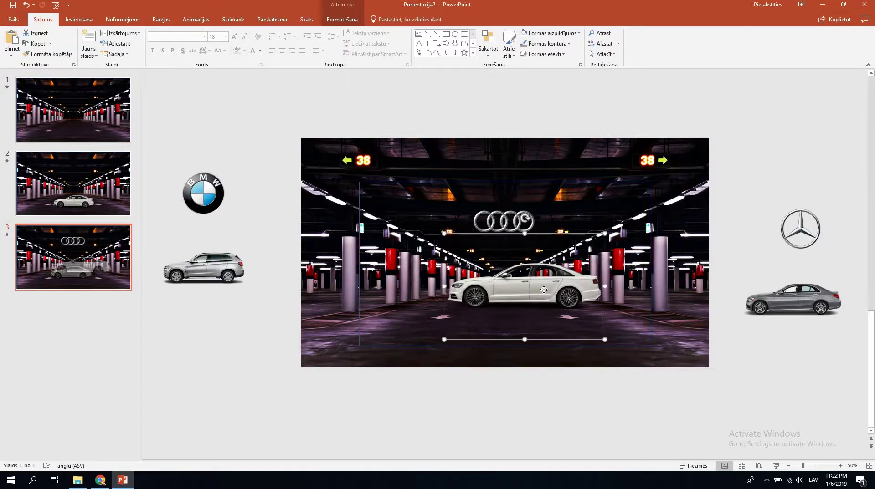
drag(570, 275, 534, 303)
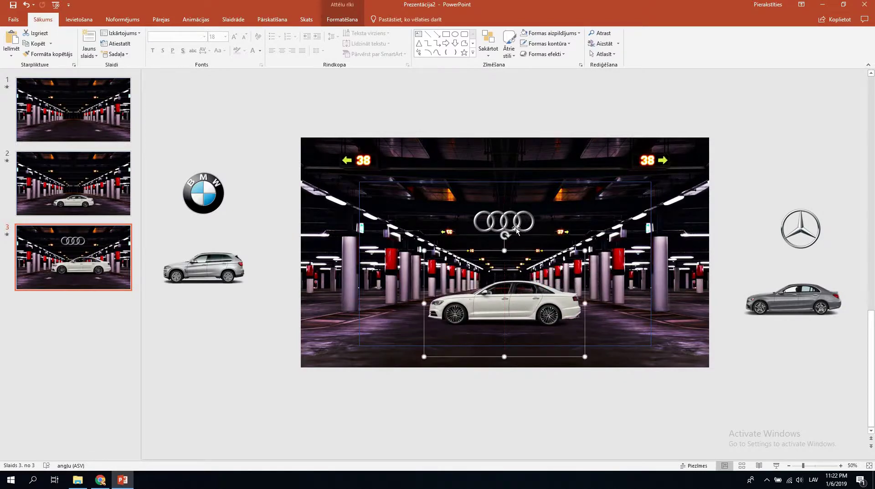
click(533, 198)
drag(536, 198, 557, 181)
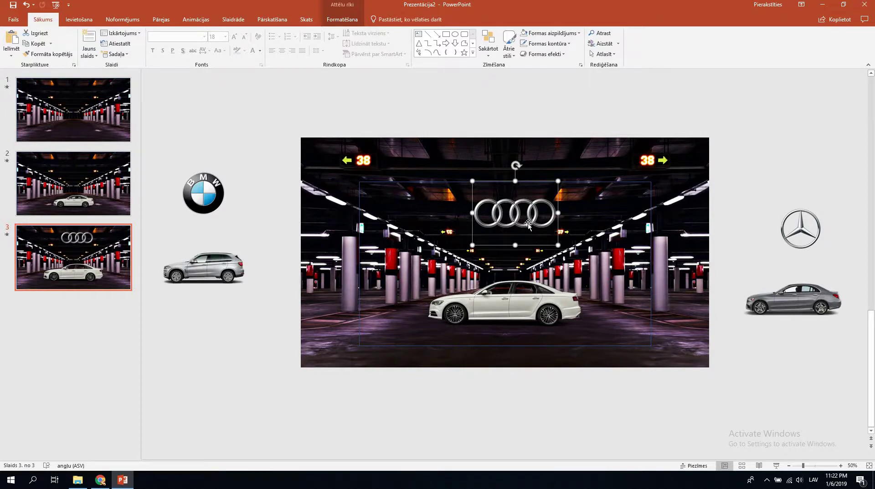
drag(537, 220, 522, 209)
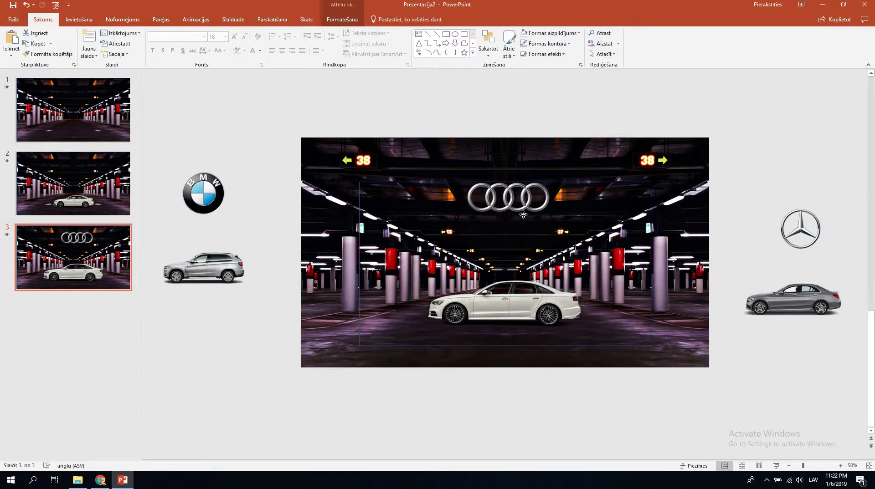
drag(523, 215, 520, 221)
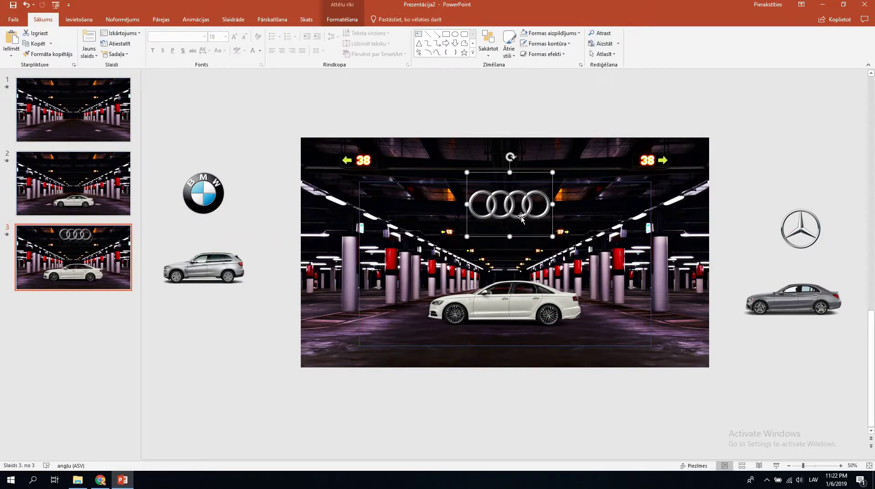
click(725, 234)
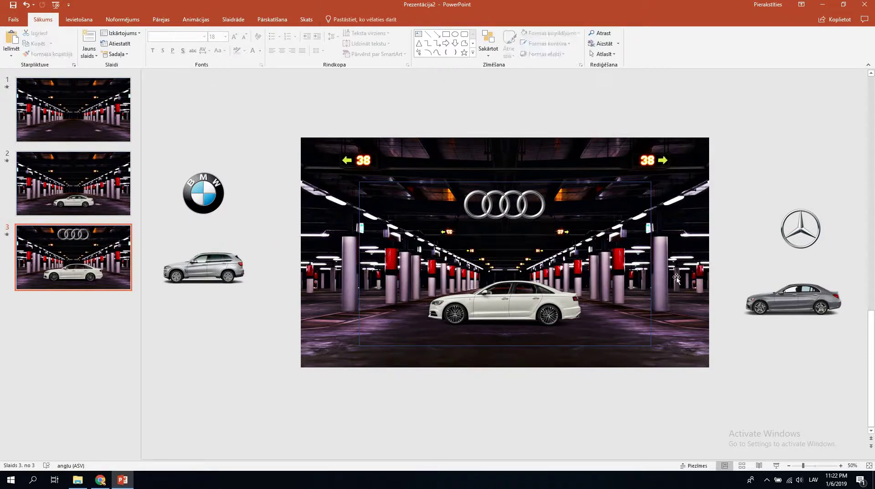
Add a text box left of the car and paste the copied Audi description
click(77, 19)
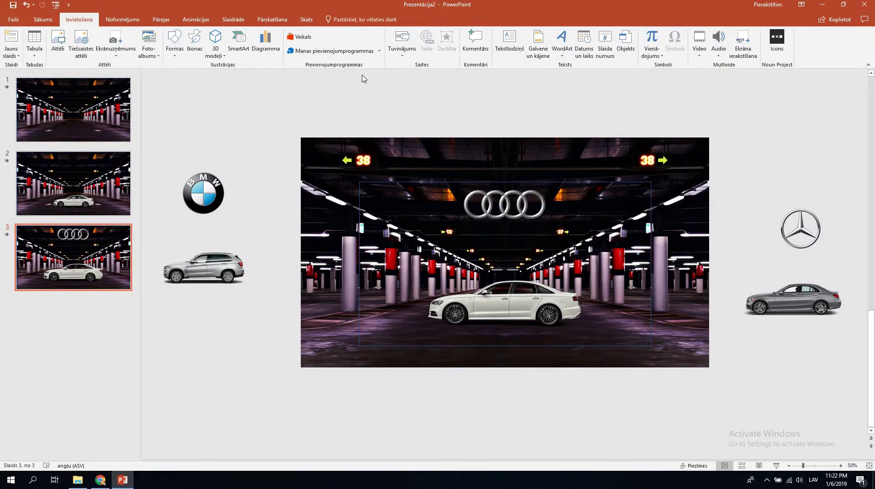
click(507, 45)
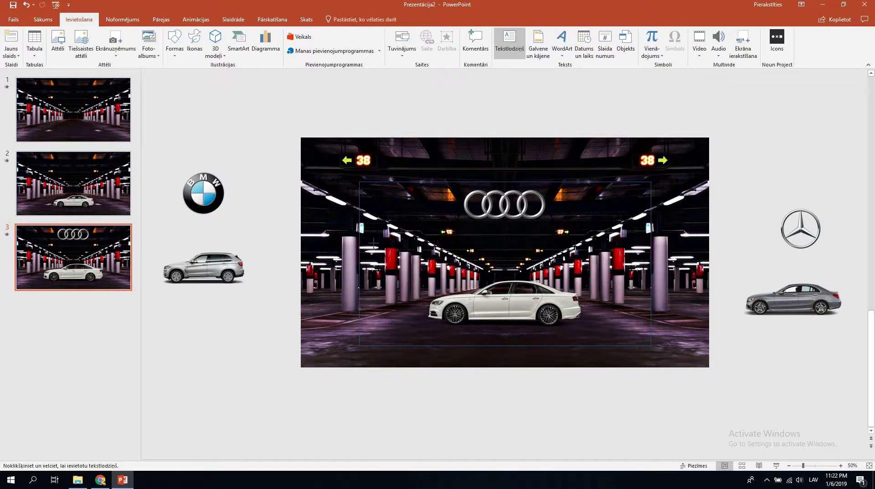
drag(372, 236, 425, 291)
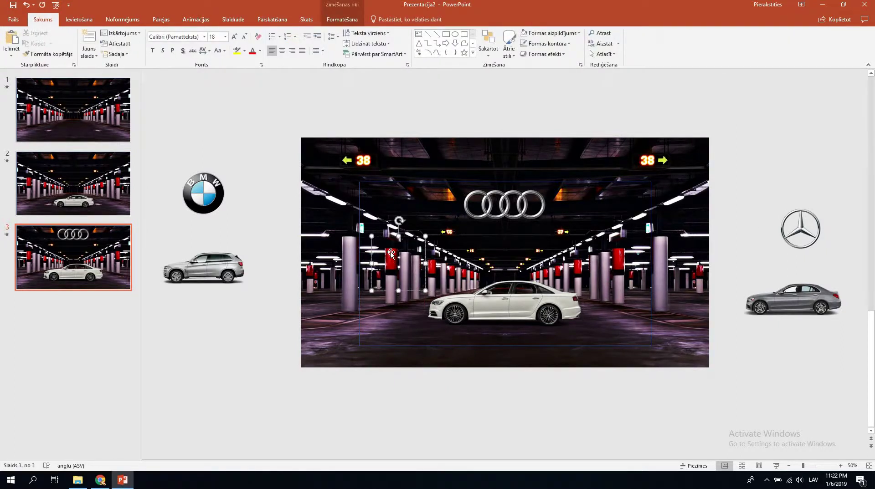
click(376, 243)
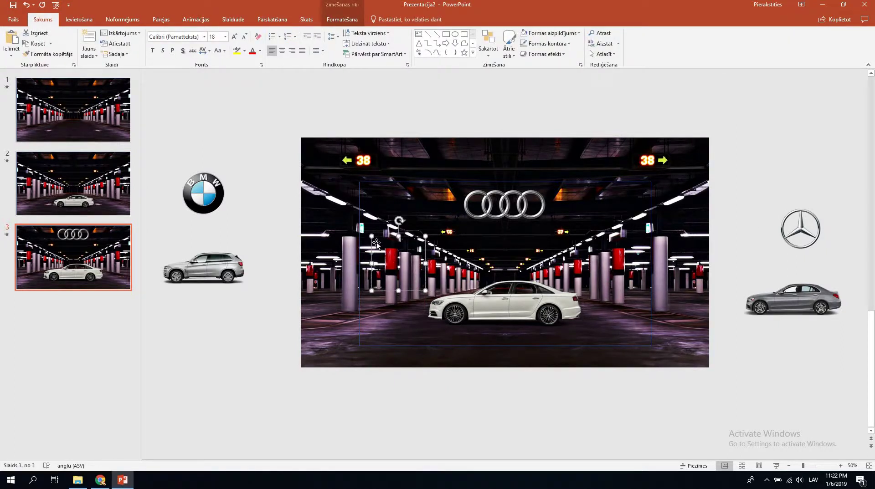
click(100, 480)
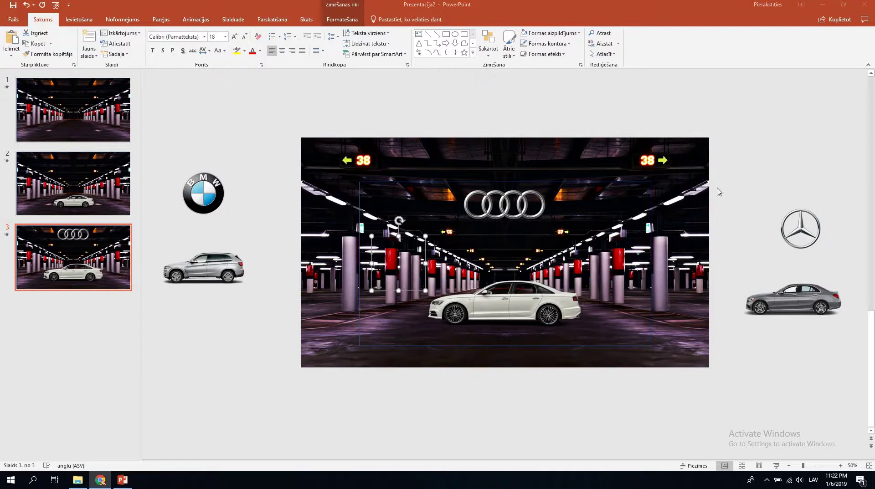
click(387, 246)
click(386, 246)
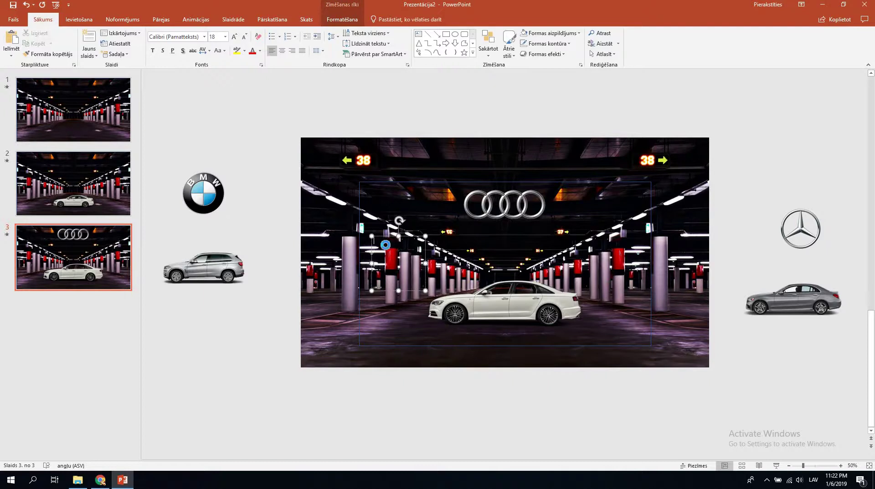
key(ctrl+v)
Format the description text white and justified
key(ctrl+a)
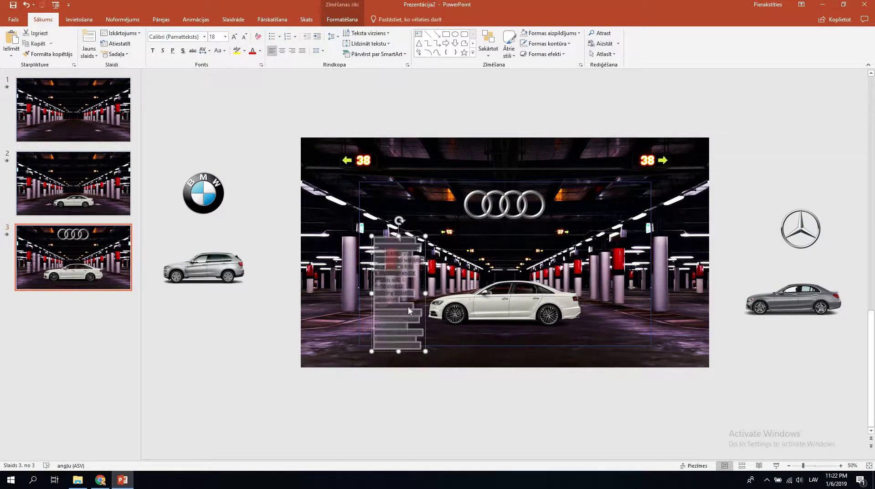
click(79, 19)
click(43, 20)
key(ctrl+u)
key(ctrl+u)
click(260, 50)
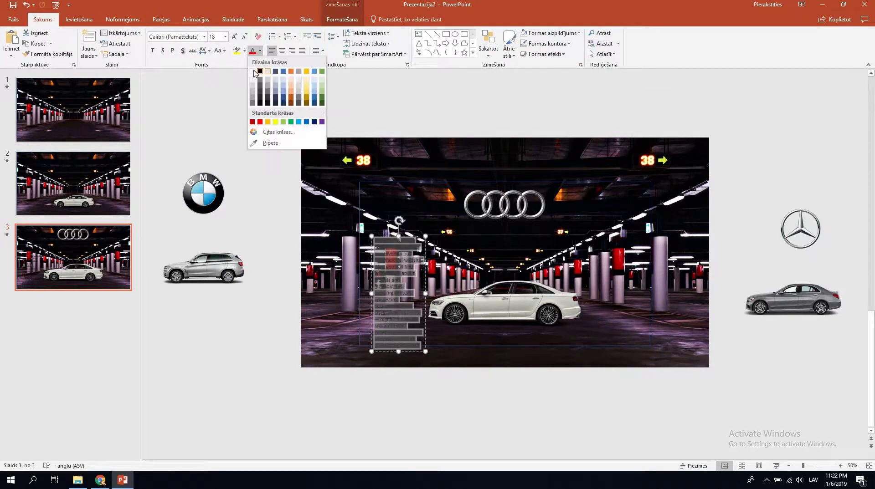
key(Escape)
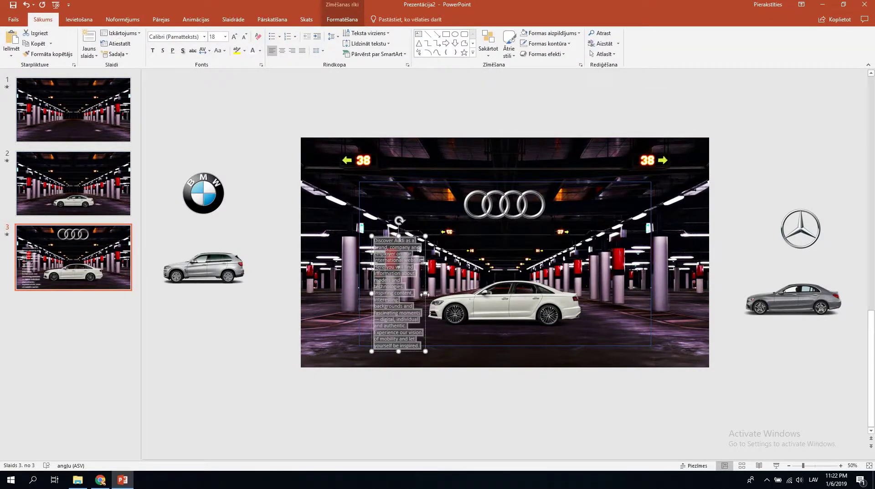
key(ctrl+z)
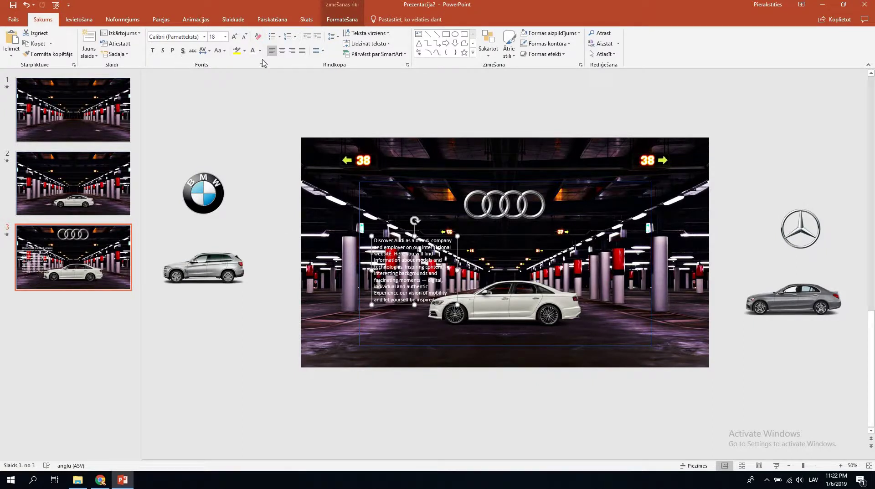
click(302, 51)
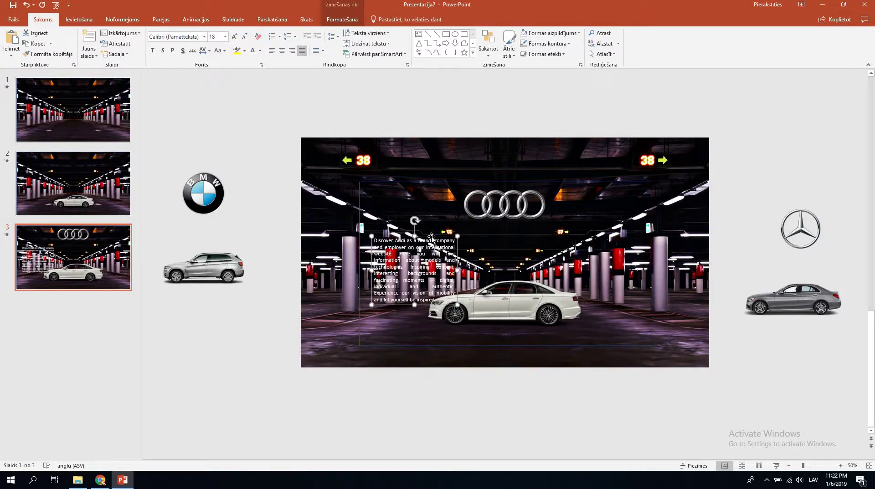
Move the text box up and left, and shrink the white car slightly
drag(430, 225, 427, 208)
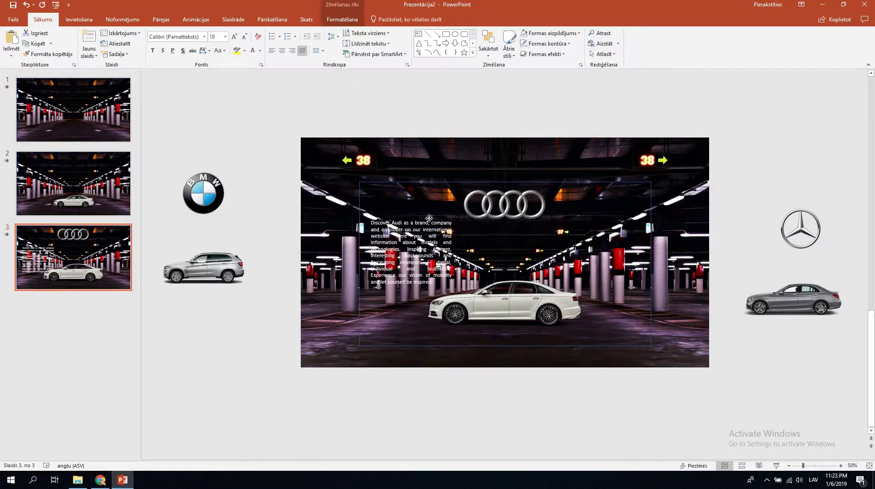
click(456, 305)
drag(424, 357, 428, 346)
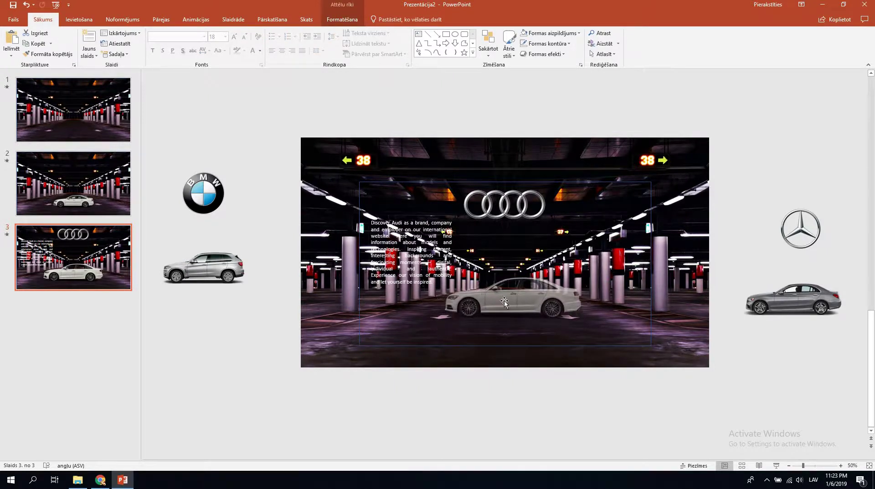
click(419, 250)
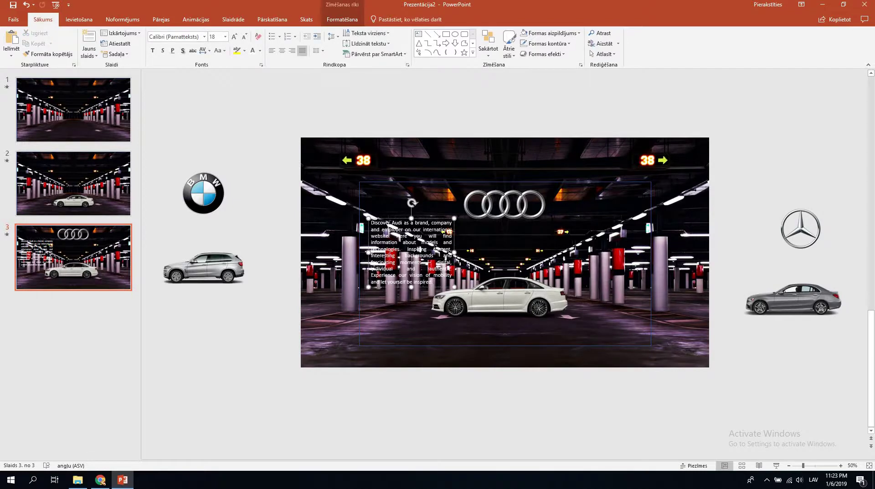
drag(433, 282, 409, 275)
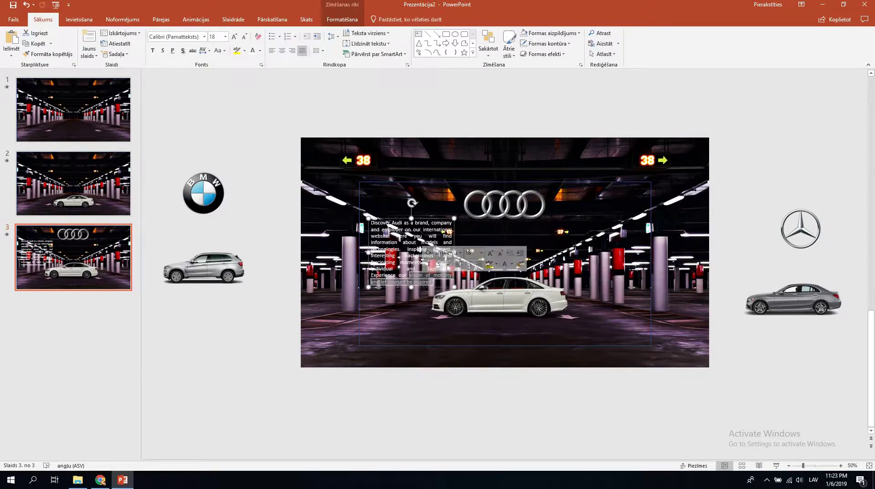
mouse_move(399, 219)
mouse_down()
mouse_move(334, 206)
mouse_move(396, 211)
mouse_up()
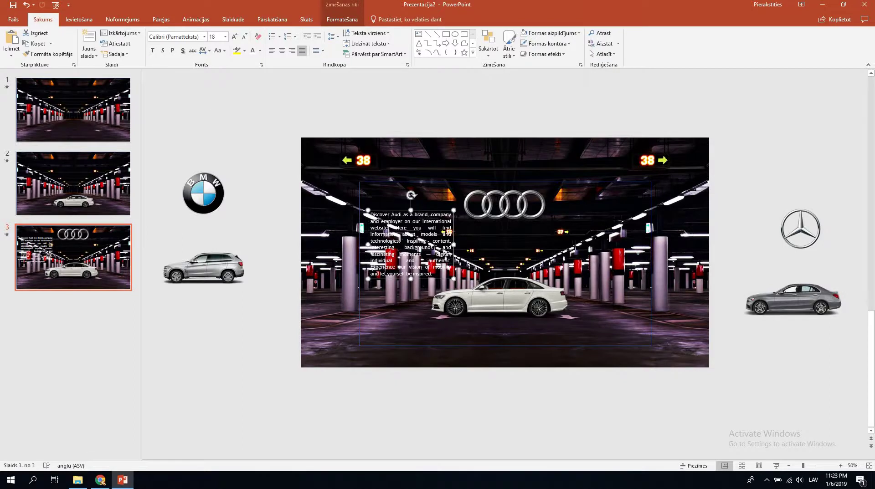
click(79, 19)
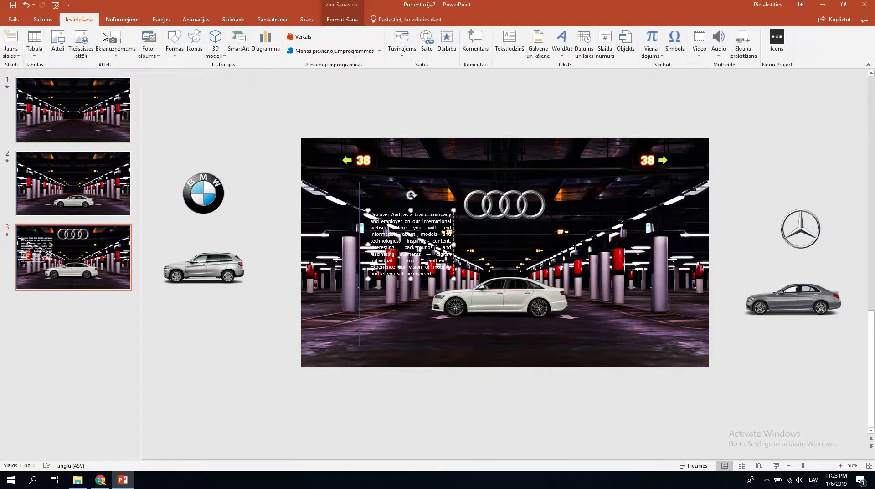
Draw a rectangle over the Audi description text on slide 3
click(122, 19)
click(161, 19)
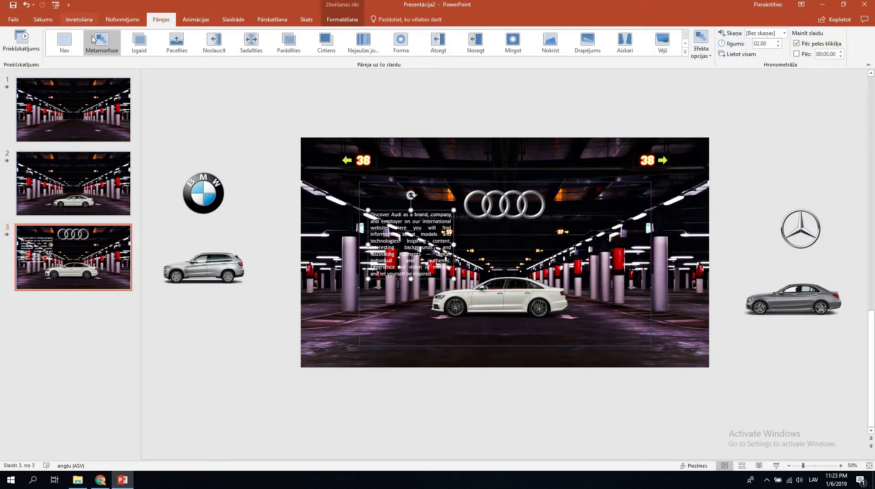
click(79, 19)
click(175, 41)
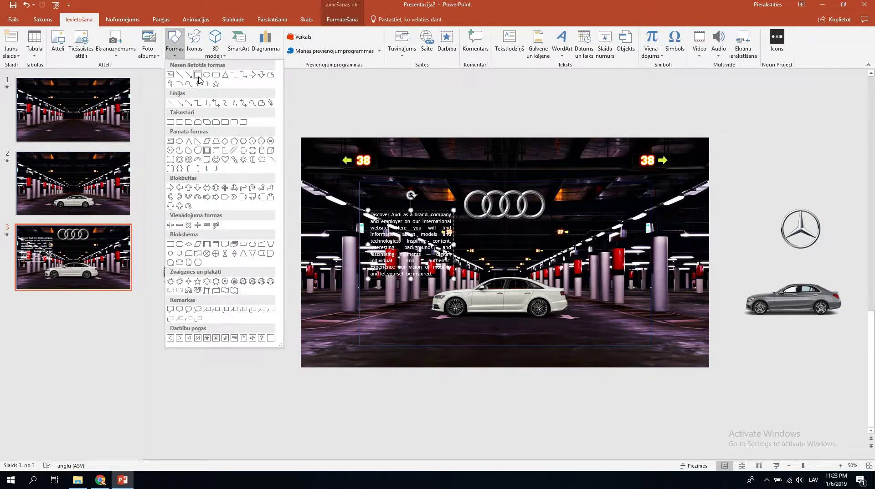
click(199, 75)
drag(361, 205, 458, 283)
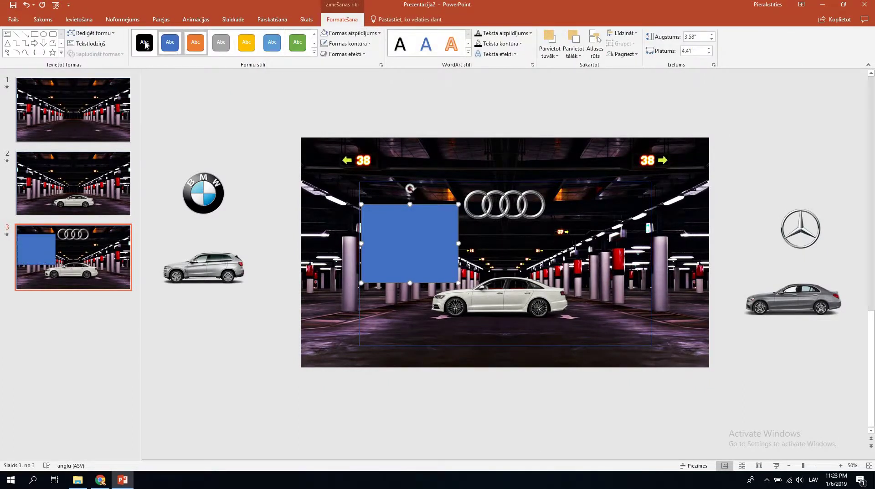
Give the rectangle the black shape style and a black fill
click(146, 44)
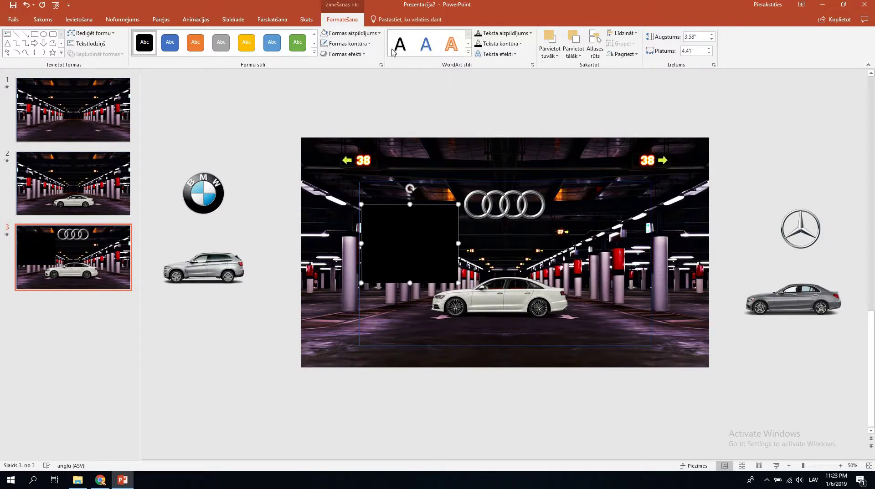
click(378, 33)
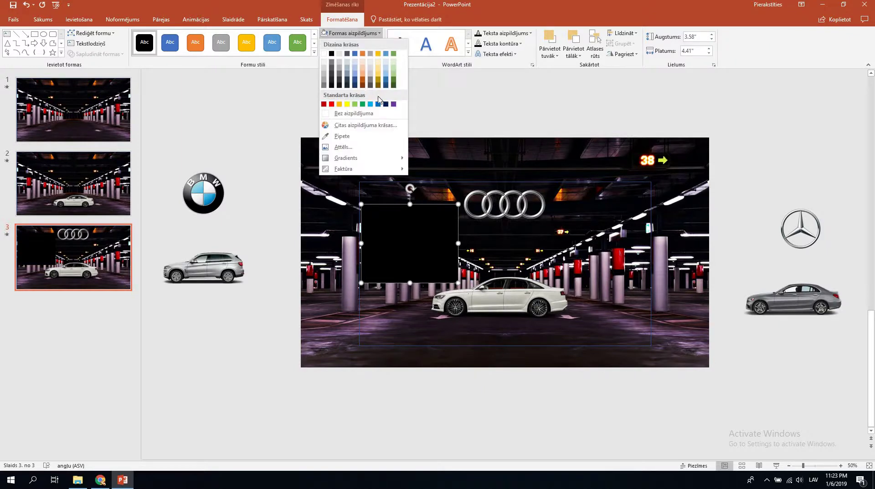
click(331, 54)
Set the black rectangle's fill transparency to 42% in Format Shape
right_click(429, 230)
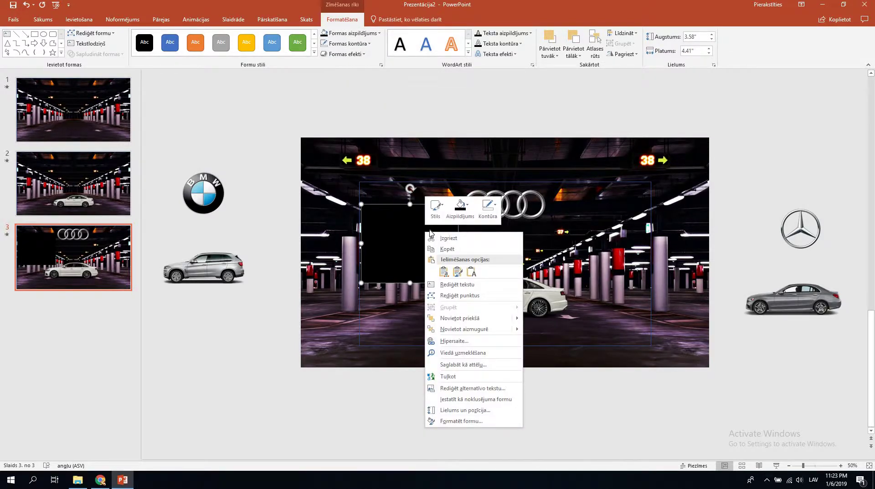
click(501, 421)
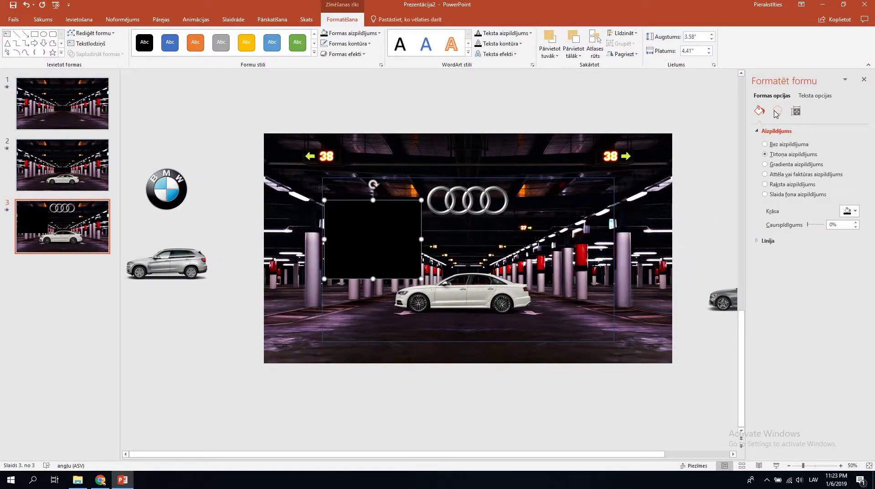
click(777, 111)
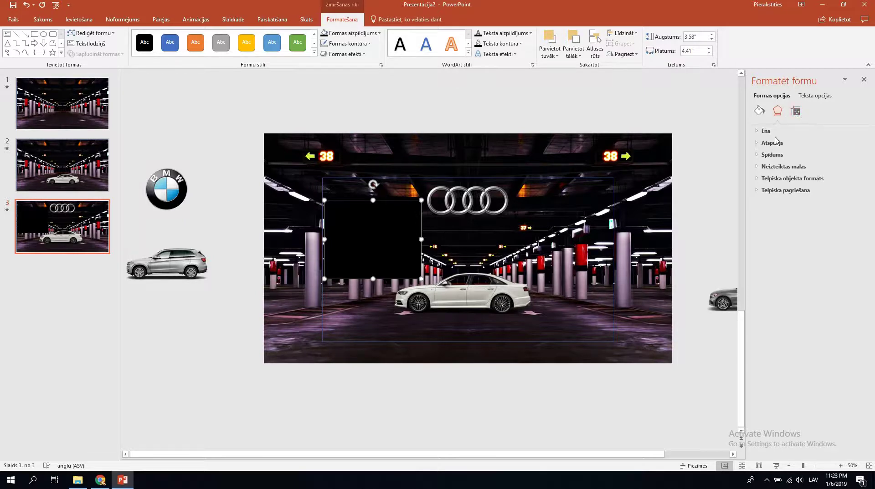
click(759, 111)
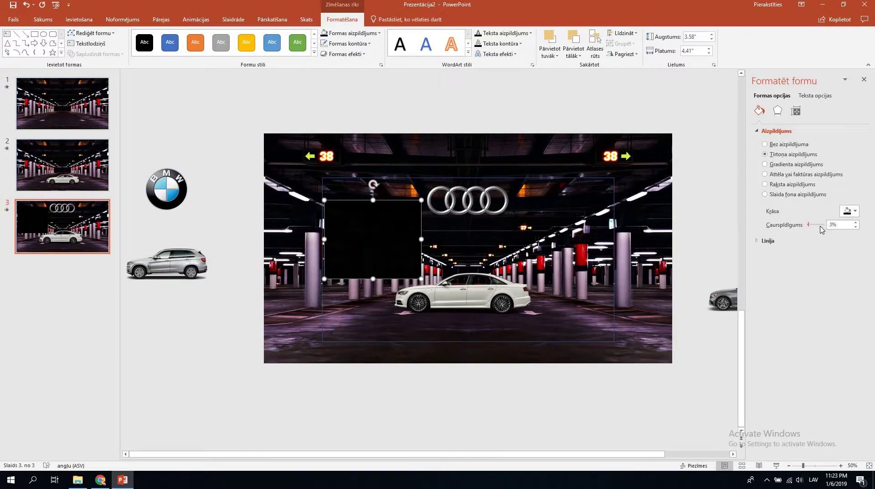
drag(812, 225, 815, 225)
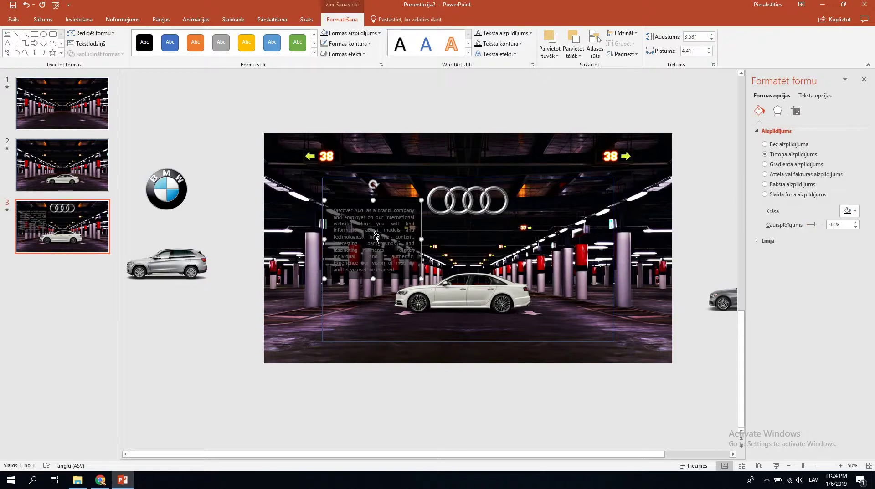
Send the black rectangle backward so it sits behind the Audi description
right_click(374, 208)
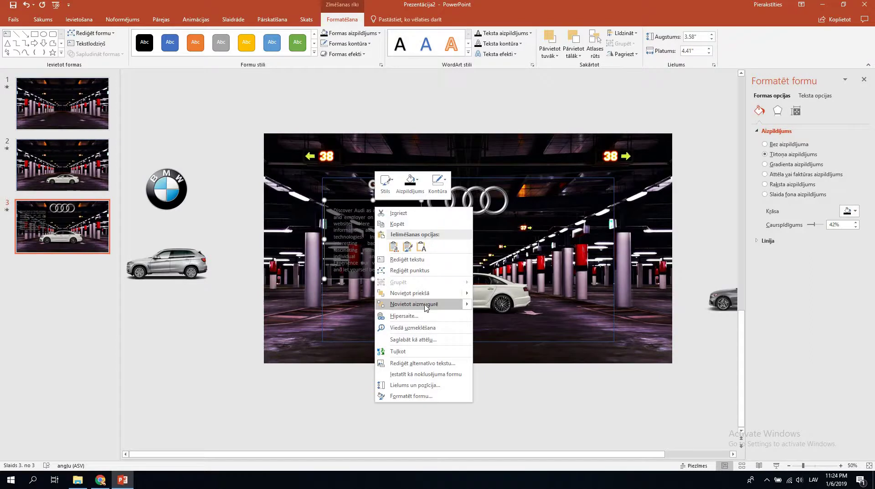
click(410, 293)
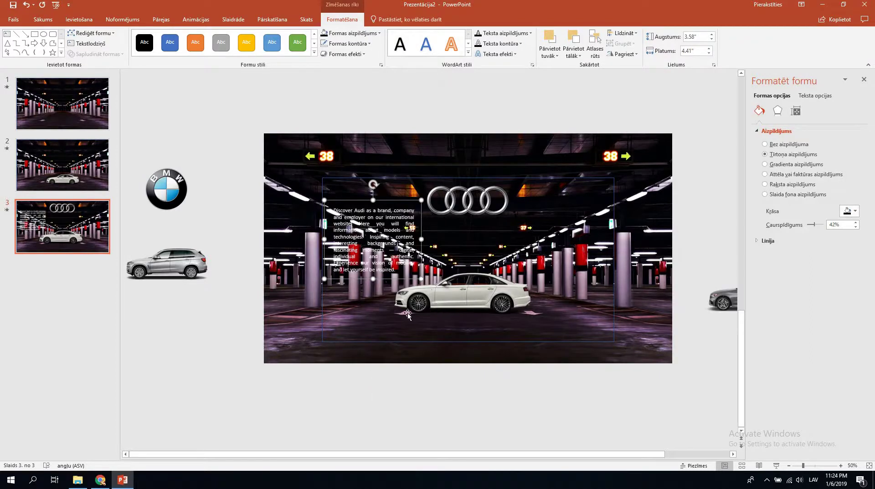
key(ctrl+z)
right_click(373, 252)
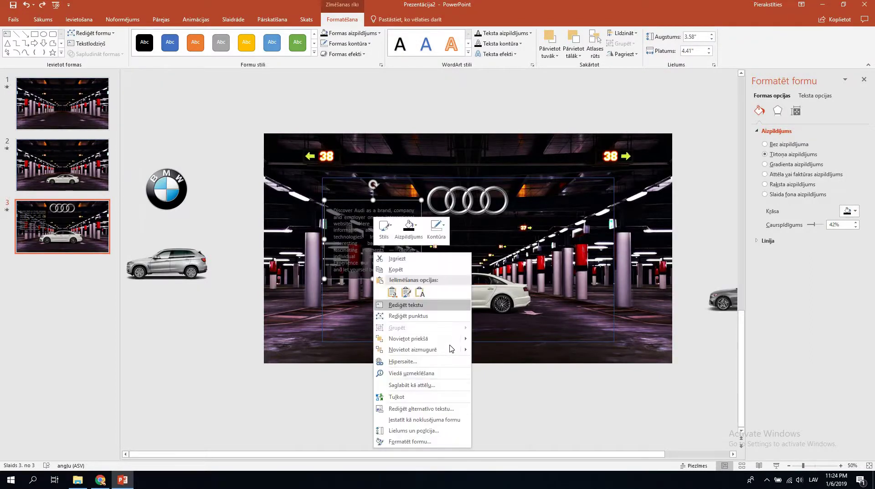
mouse_move(413, 350)
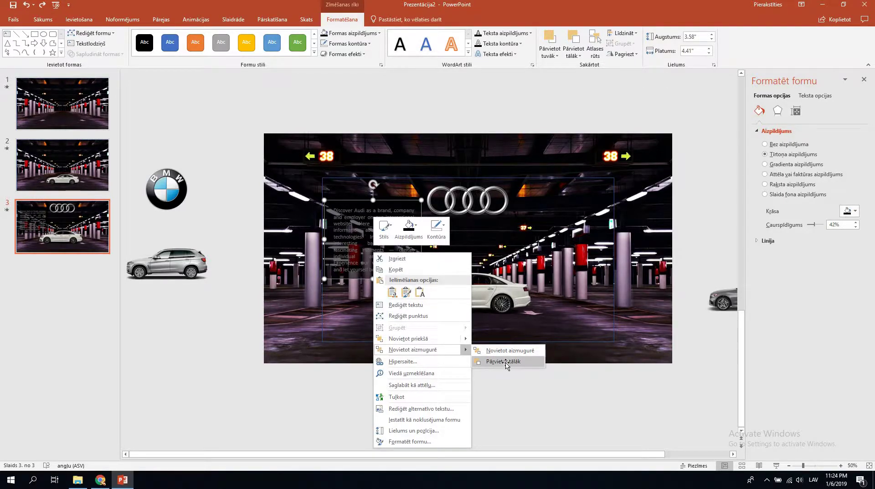
click(504, 362)
Nudge the Audi logo right, beside the shaded description and above the white car
click(688, 380)
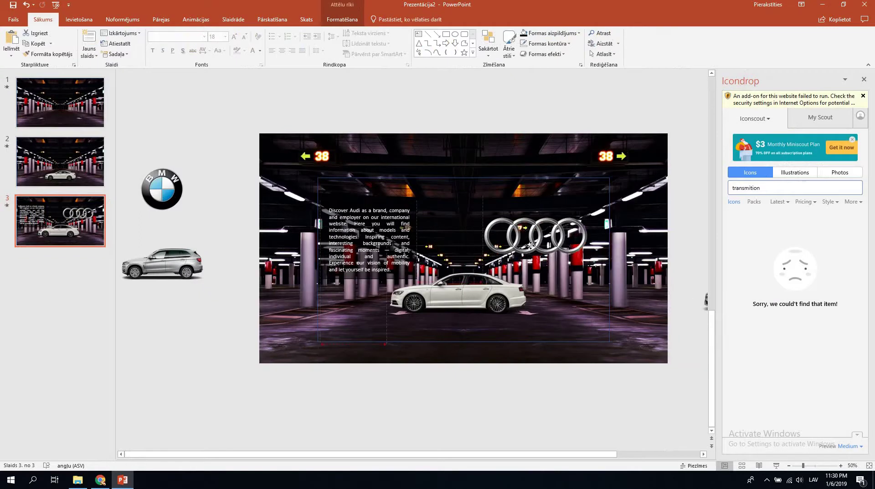
drag(530, 246, 533, 247)
click(567, 395)
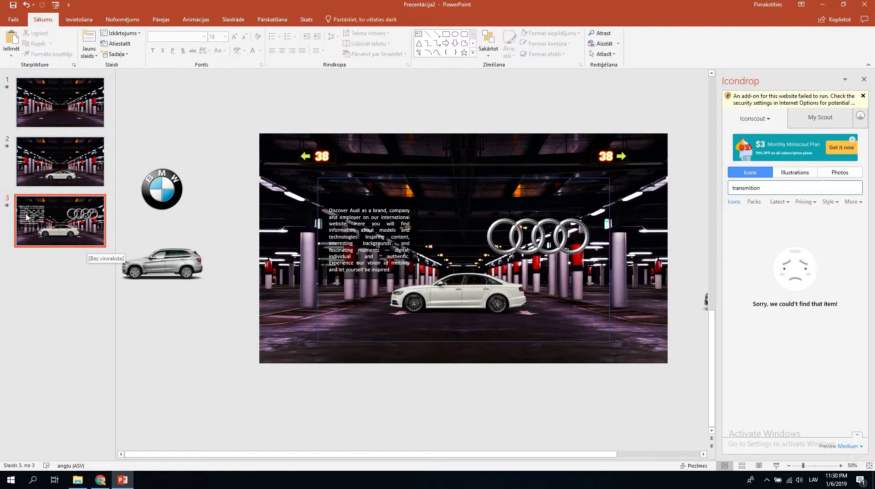
Duplicate the Audi slide as slide 4 and shrink its Audi rings logo
right_click(71, 228)
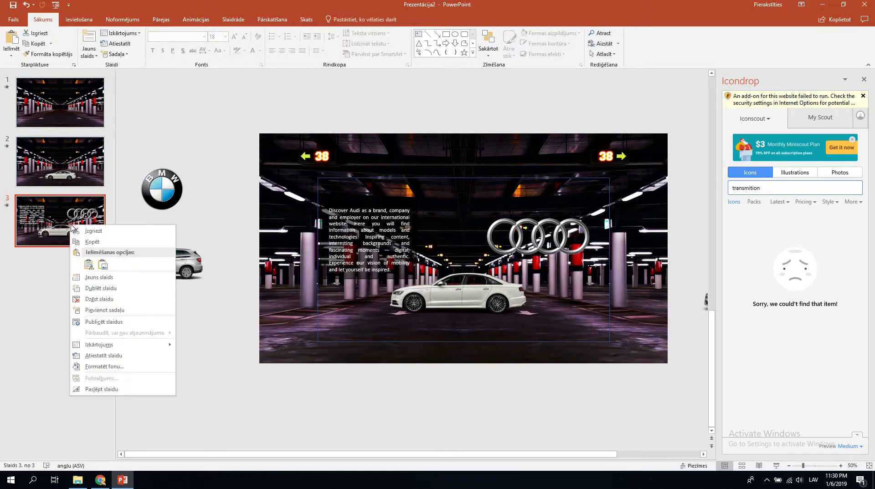
click(117, 291)
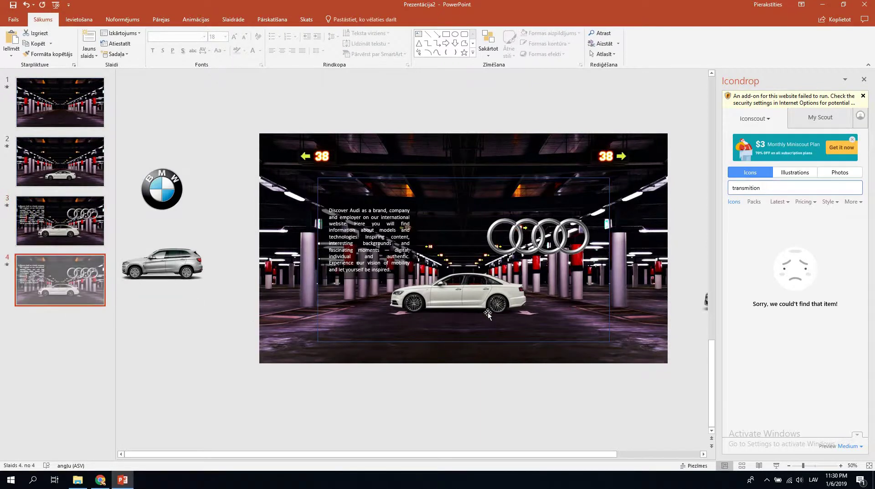
click(506, 273)
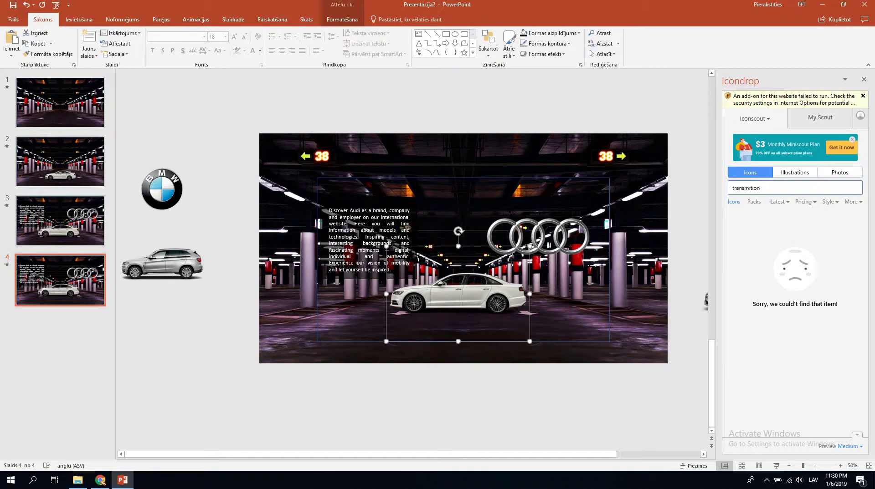
key(ctrl+y)
key(ctrl+y)
key(ctrl+y)
key(ctrl+y)
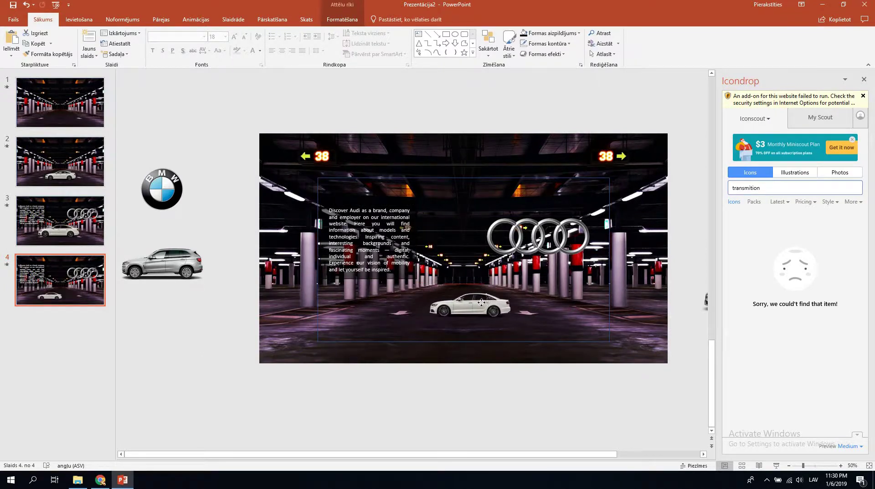
click(481, 303)
click(589, 205)
drag(593, 196, 553, 225)
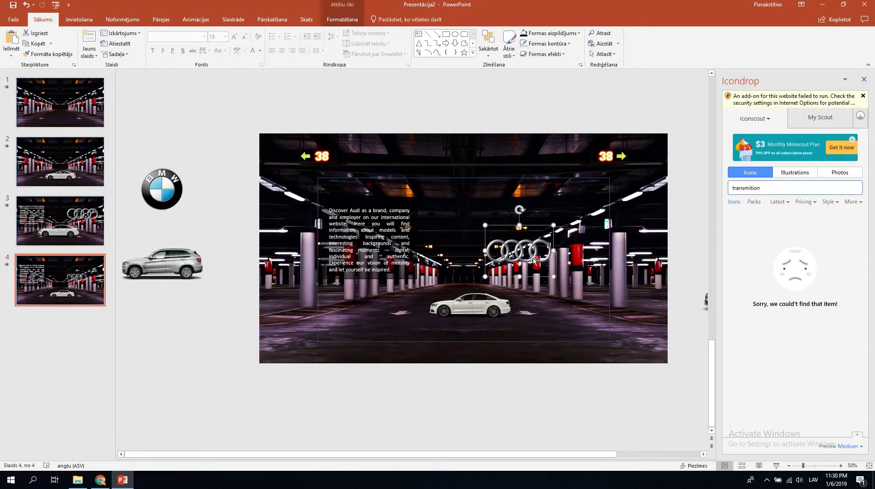
Delete the Audi description and move the white Audi and rings off the slide
click(372, 250)
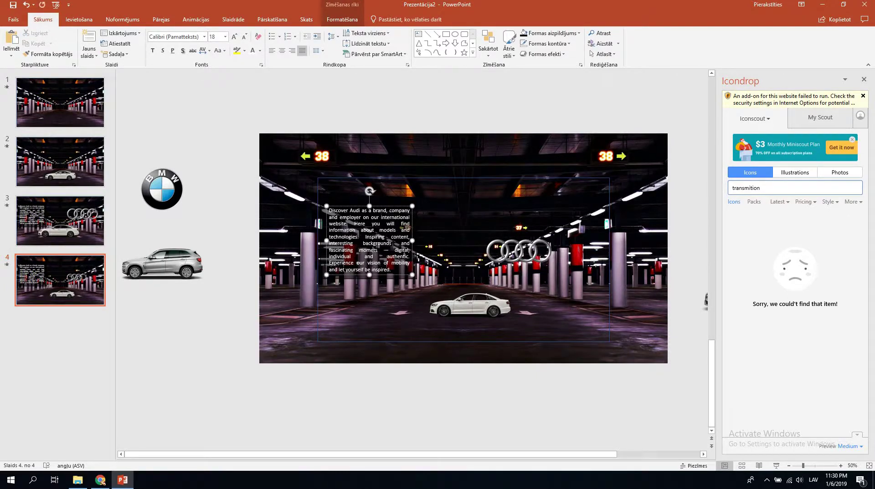
click(383, 208)
key(Delete)
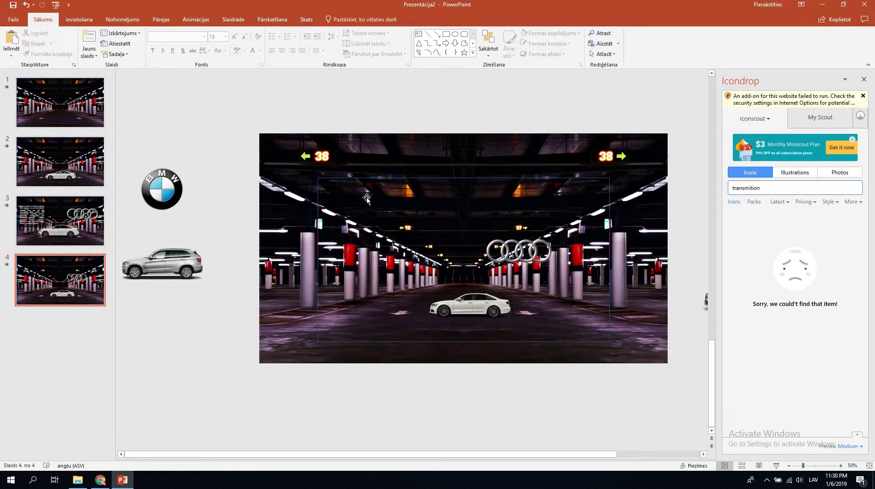
click(490, 301)
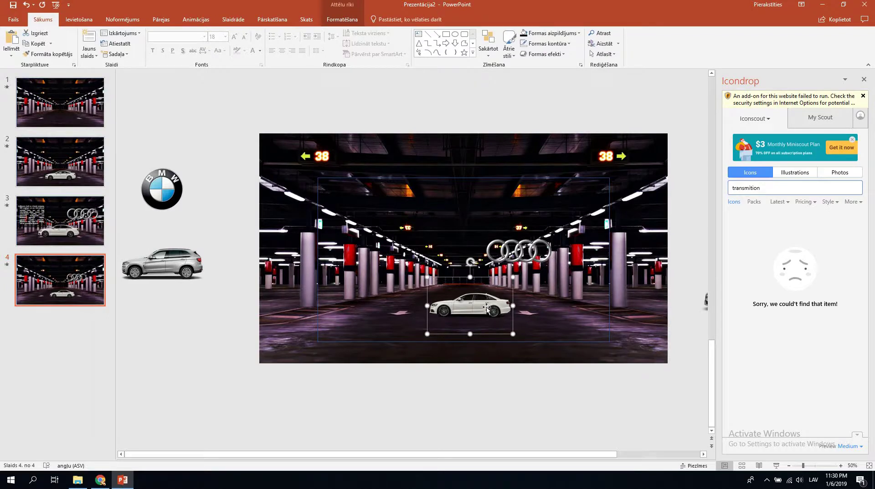
drag(480, 305, 200, 301)
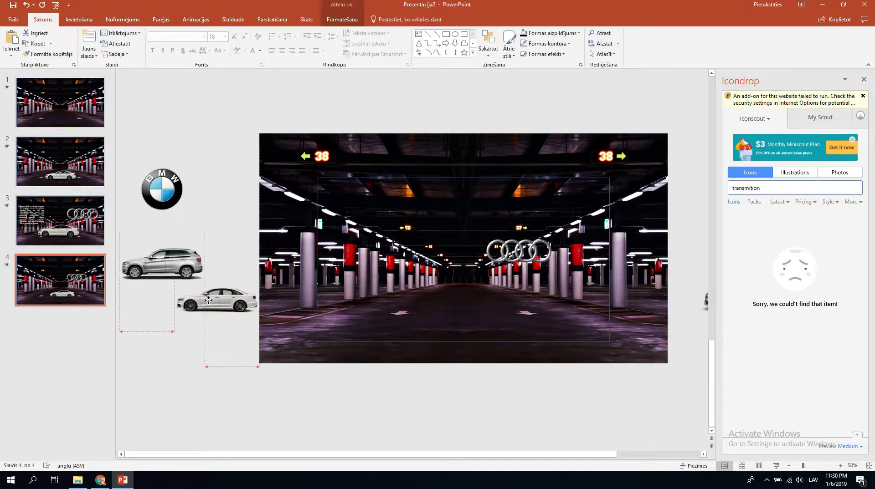
drag(515, 258, 693, 237)
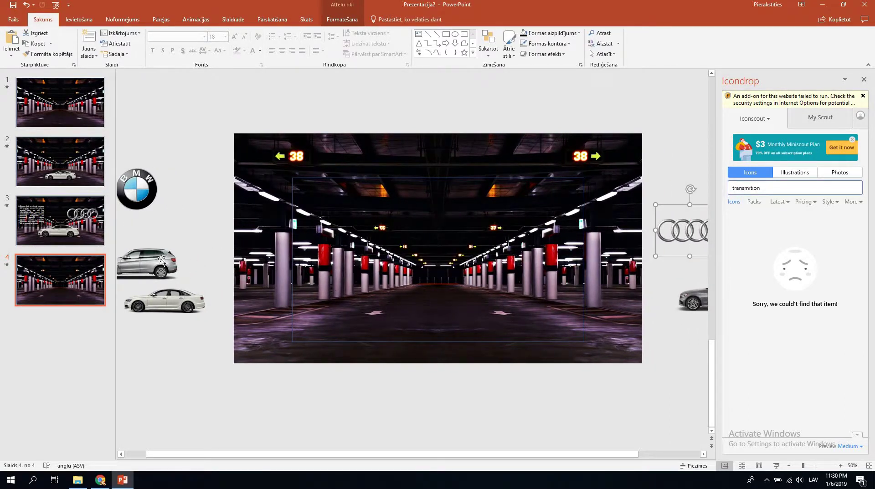
Place the grey SUV on the parking floor and enlarge it, leaving the BMW logo off-slide
click(145, 263)
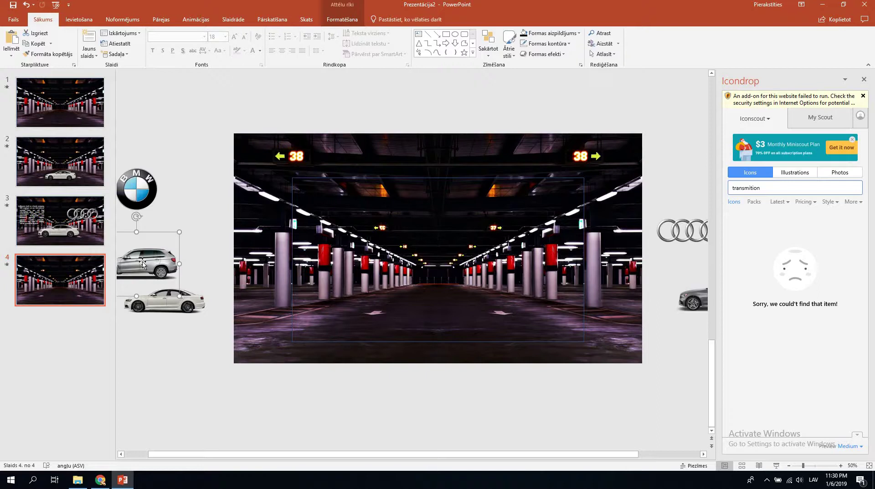
drag(138, 261, 441, 300)
mouse_move(480, 273)
mouse_down()
mouse_move(525, 252)
mouse_move(506, 257)
mouse_move(505, 239)
mouse_up()
drag(139, 192, 453, 213)
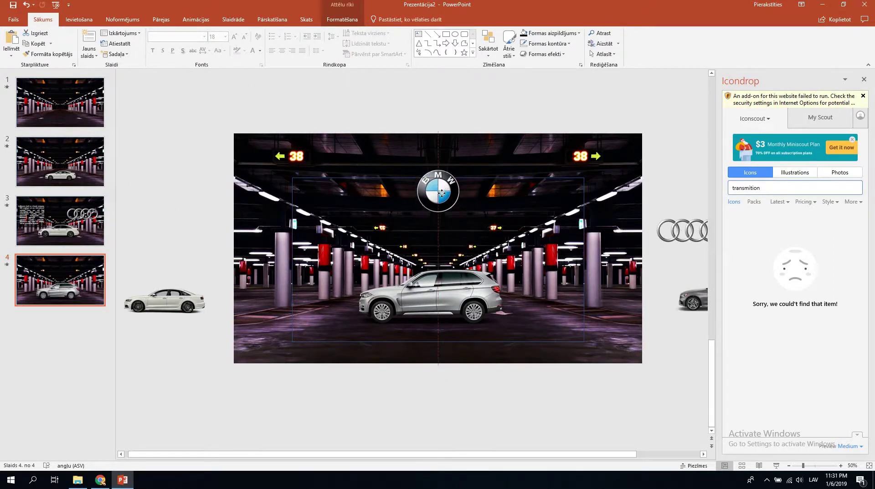
drag(443, 198, 442, 191)
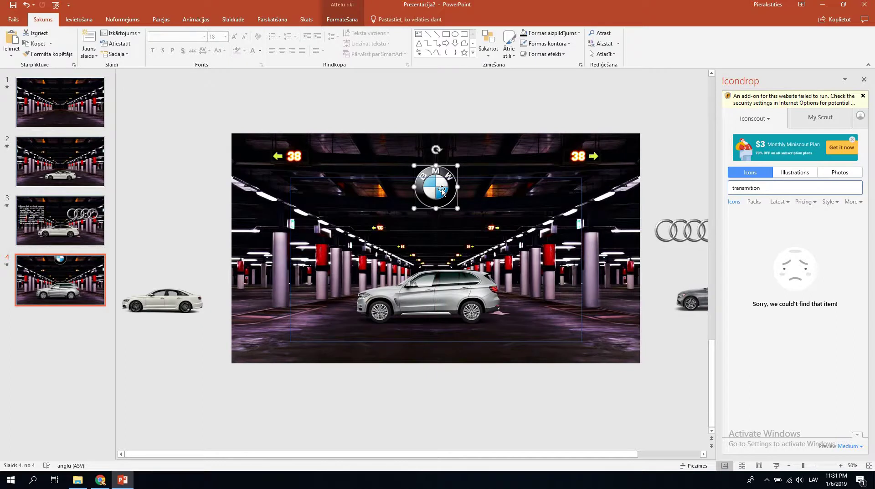
key(ctrl+z)
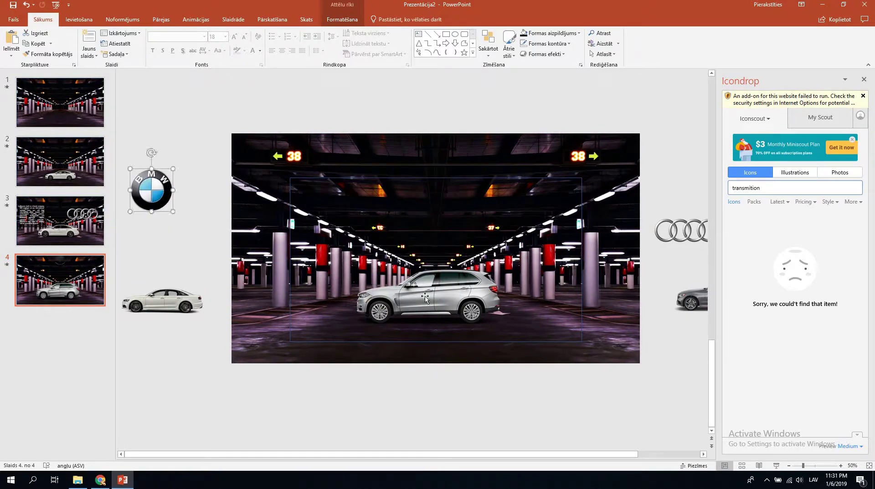
Duplicate slide 4 as slide 5 and place the BMW logo above the SUV, right of centre
right_click(66, 270)
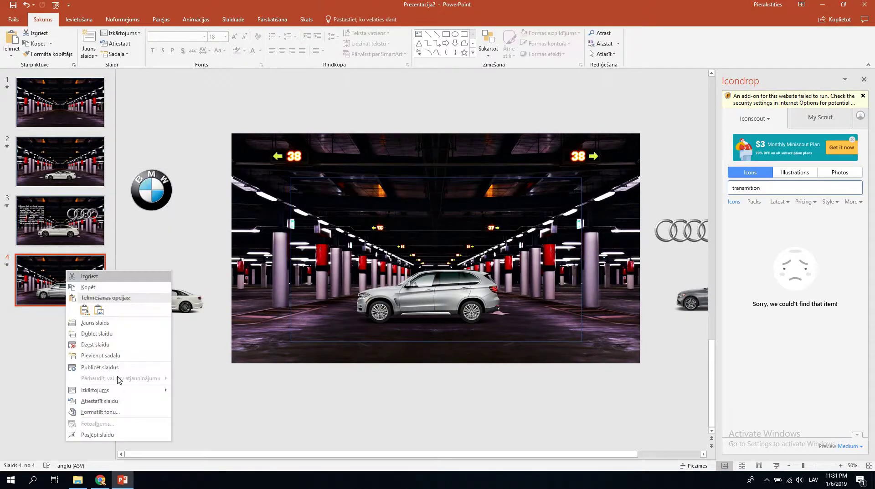
click(118, 340)
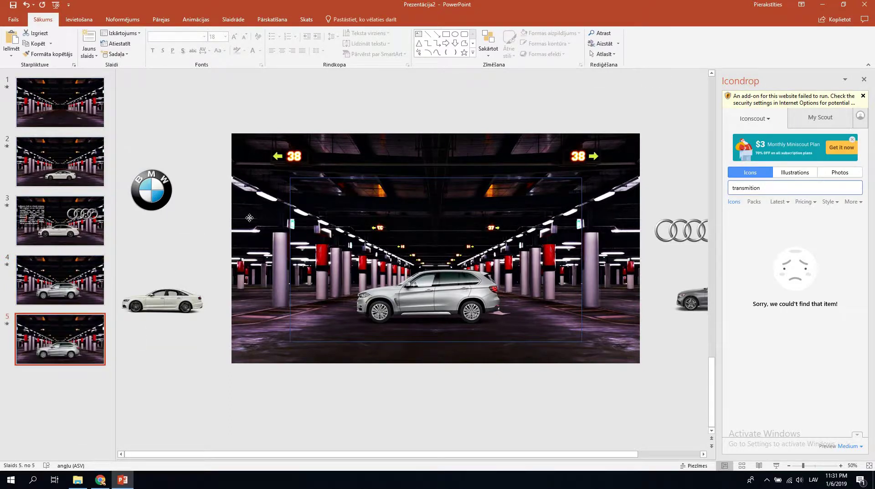
mouse_move(149, 184)
mouse_down()
mouse_move(447, 232)
mouse_move(439, 197)
mouse_up()
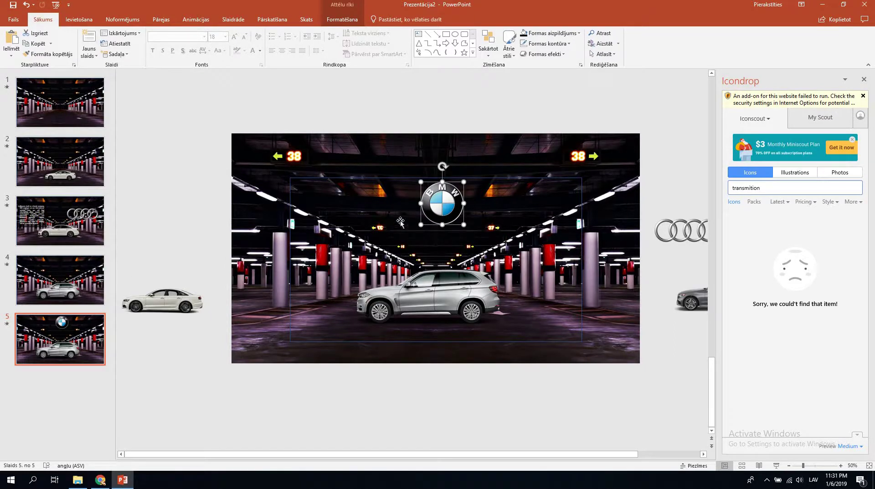
drag(442, 203, 533, 228)
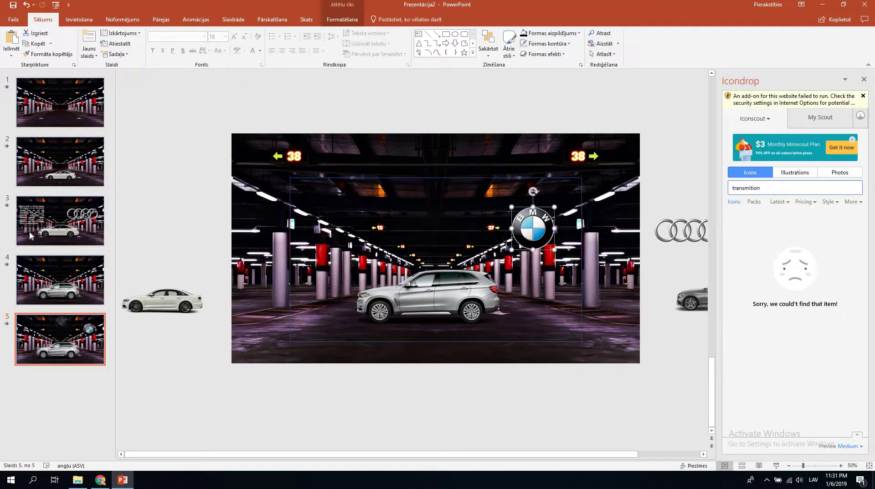
click(169, 193)
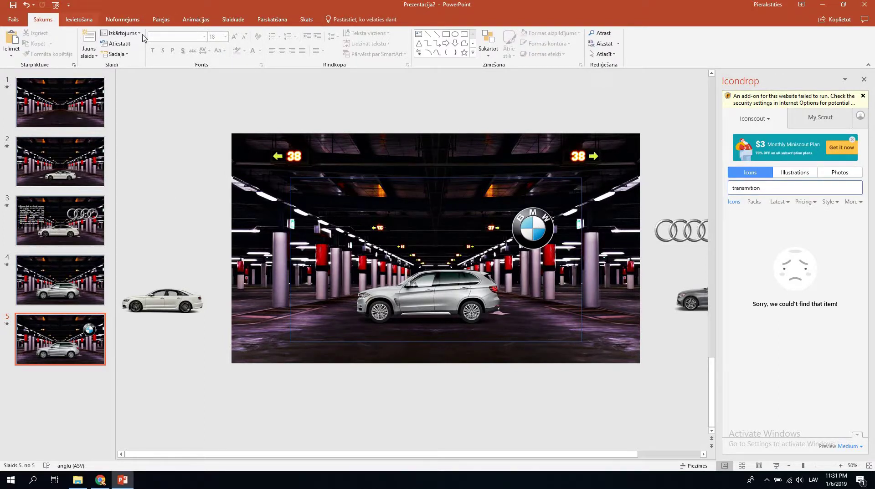
click(79, 19)
Add a text box with the BMW description pasted from Chrome, coloured white
click(506, 46)
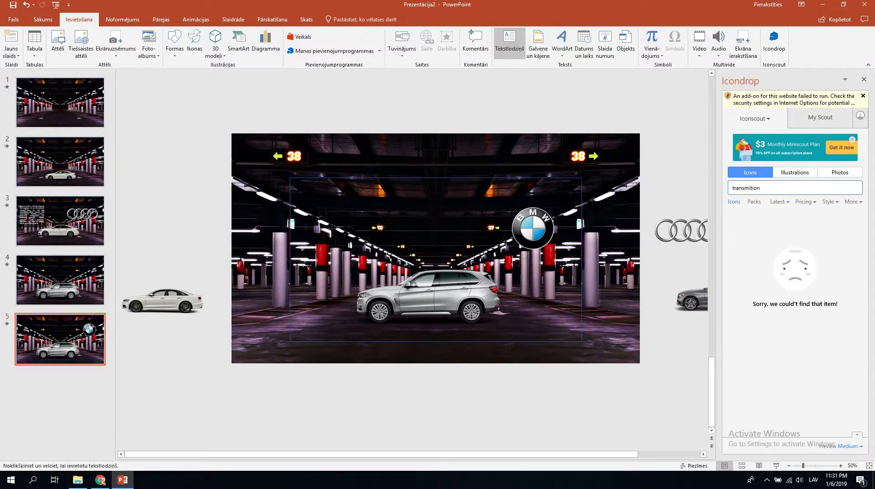
drag(397, 268, 296, 216)
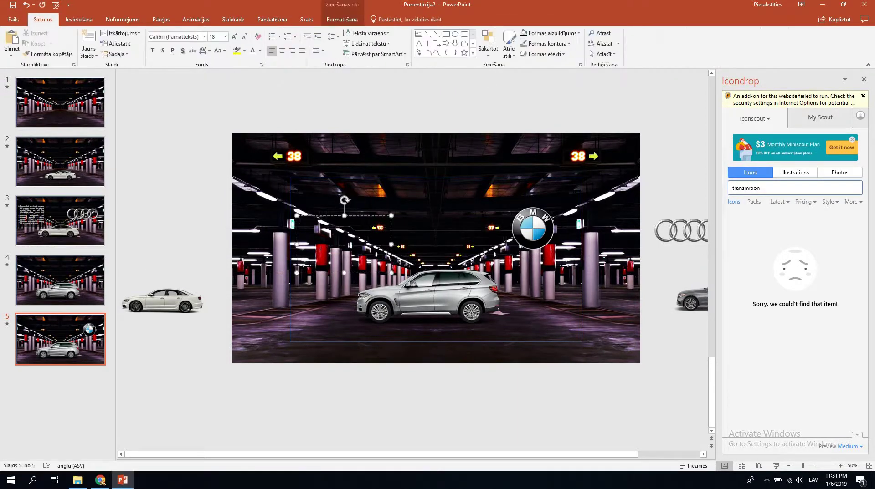
click(101, 480)
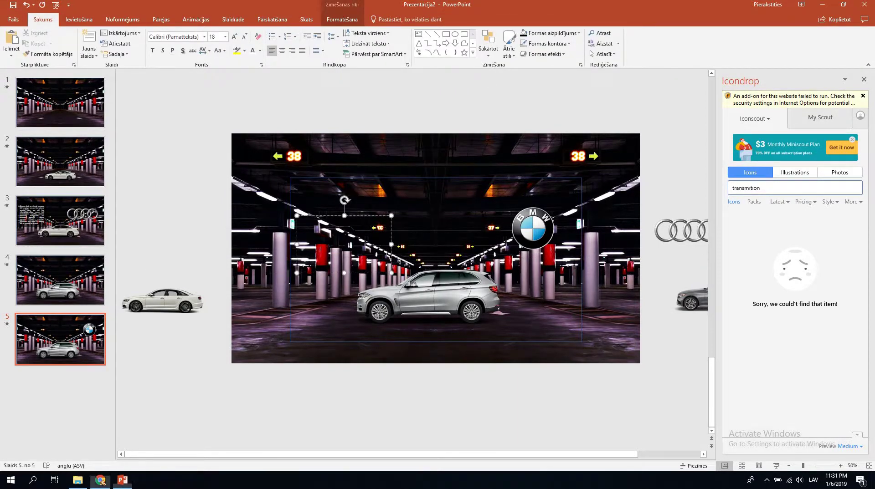
click(341, 238)
key(ctrl+v)
key(ctrl+a)
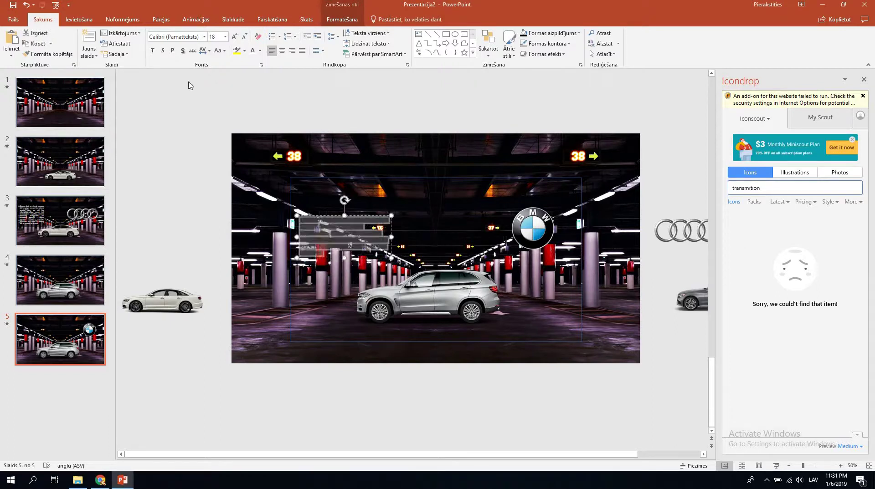
click(253, 50)
Move the BMW description box to the lower left beside the BMW logo
click(360, 285)
click(355, 218)
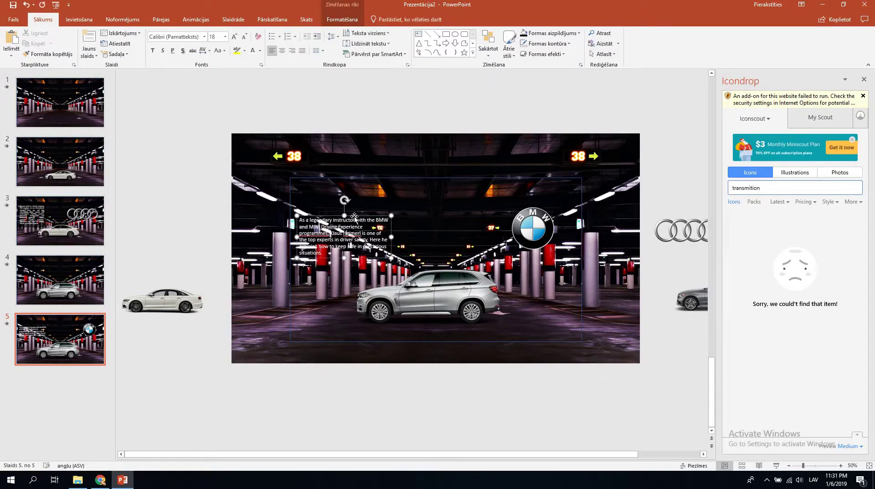
drag(362, 209, 453, 220)
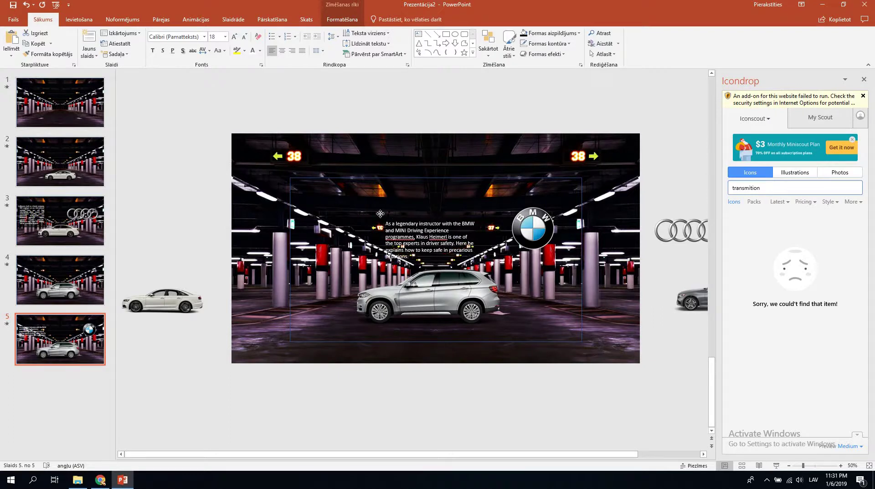
mouse_move(454, 220)
mouse_down()
mouse_move(398, 192)
mouse_move(353, 314)
mouse_move(345, 313)
mouse_up()
Move the SUV right, nudge the description up and place the BMW logo upper left
drag(433, 296, 479, 301)
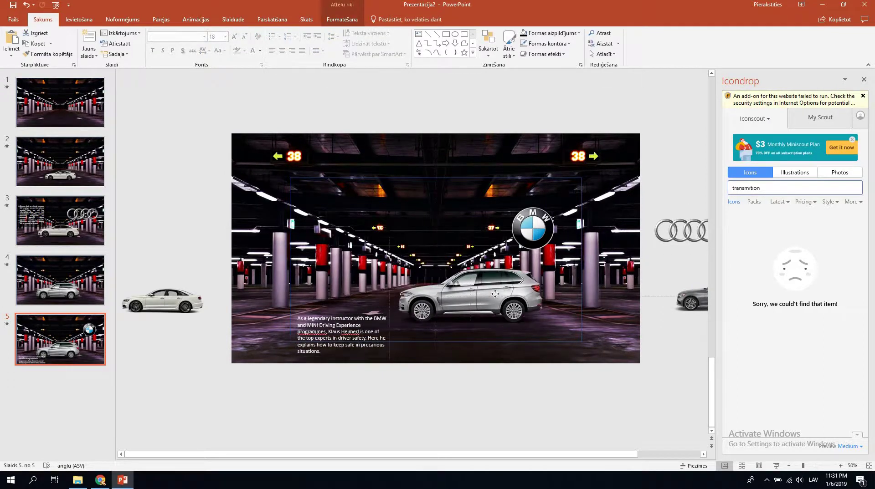
drag(356, 315, 357, 301)
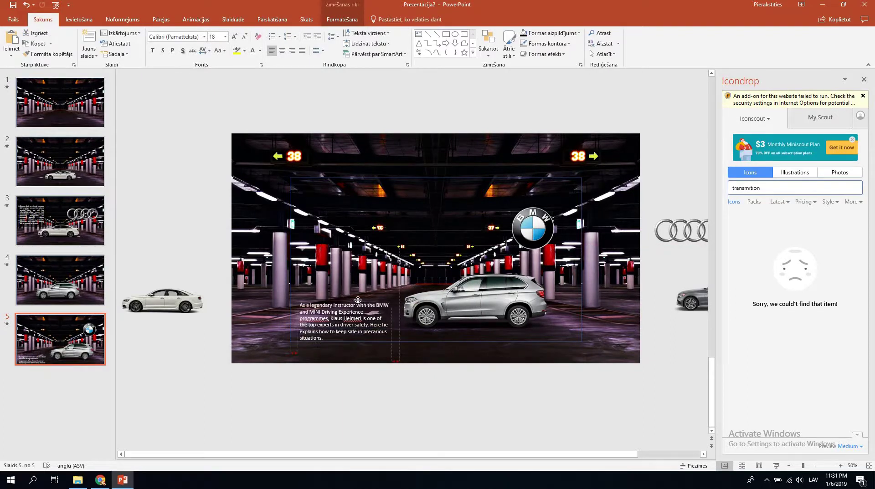
drag(537, 218, 445, 206)
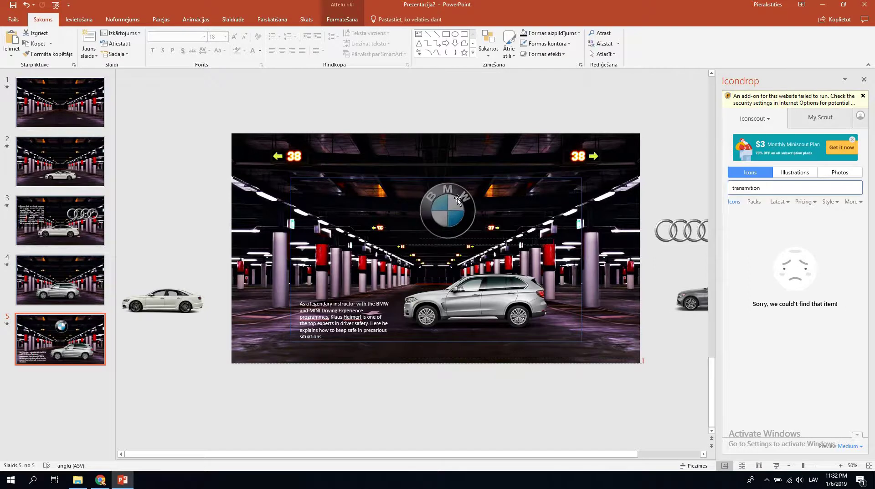
drag(445, 208, 353, 222)
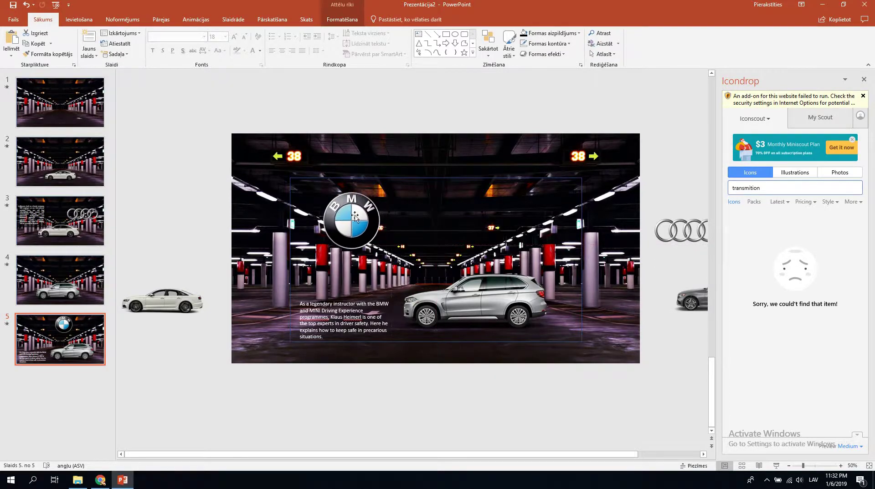
Shrink the SUV slightly and nudge the description text right and up
drag(489, 292, 486, 280)
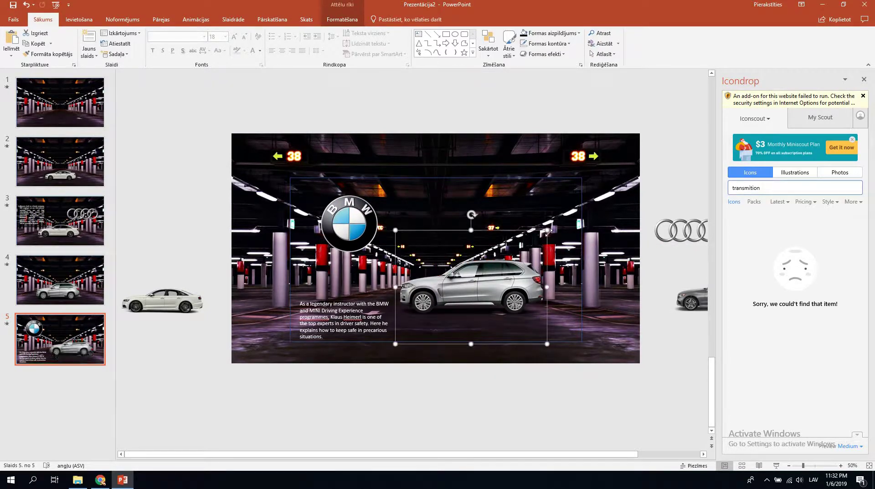
drag(546, 231, 534, 241)
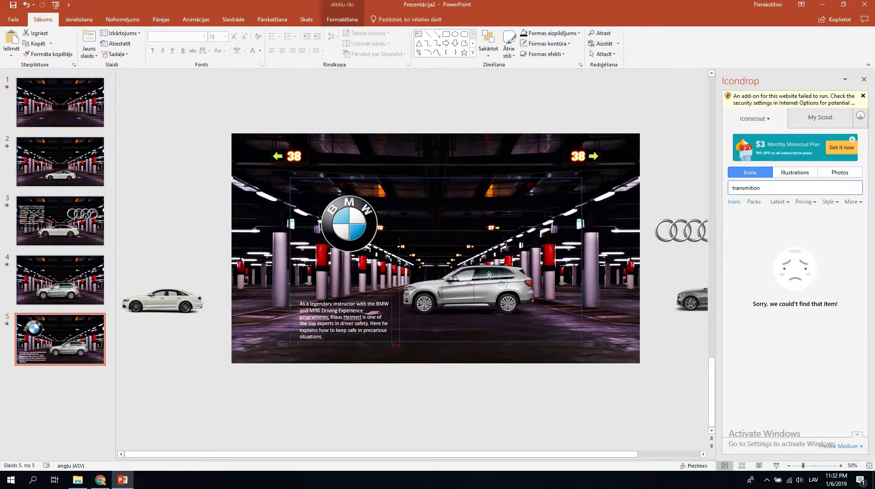
drag(495, 280, 489, 274)
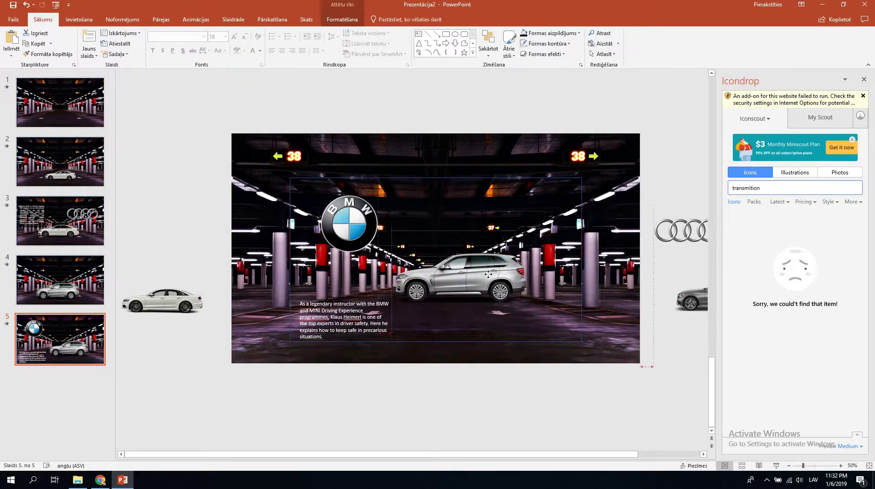
click(462, 404)
click(358, 317)
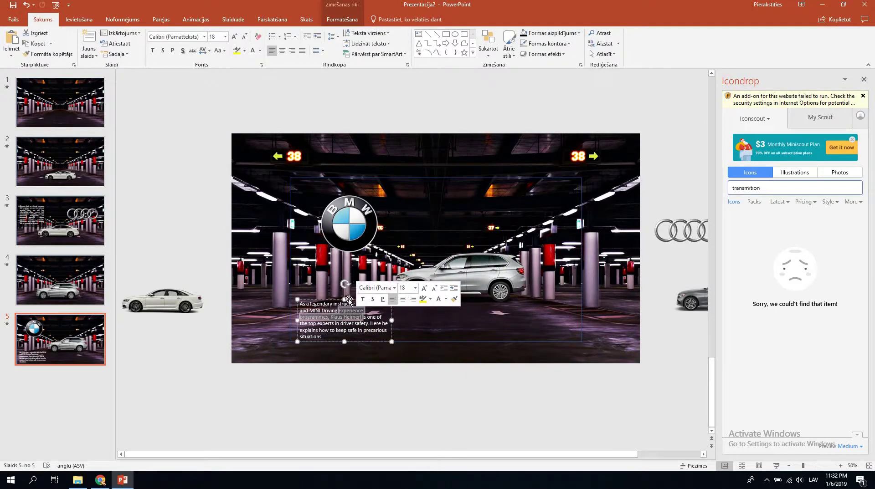
drag(354, 299, 362, 295)
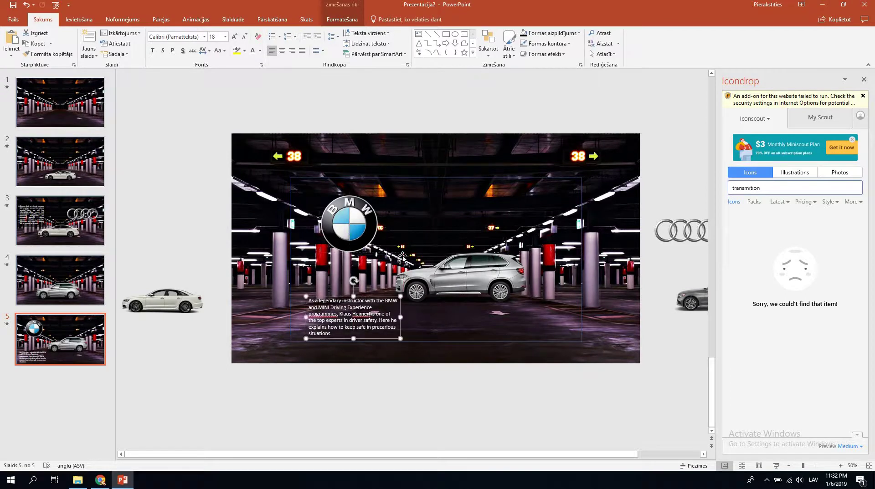
click(482, 373)
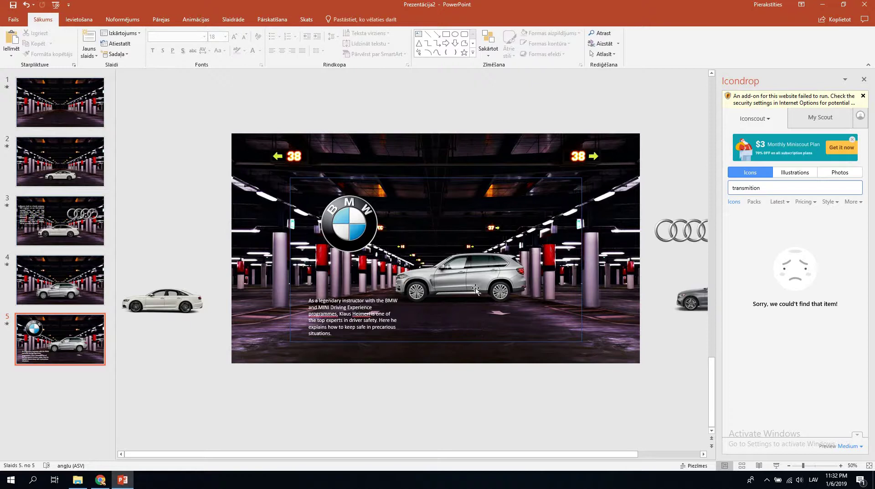
Shrink the silver SUV a little more and reposition it on the garage floor
click(515, 271)
drag(530, 226, 515, 238)
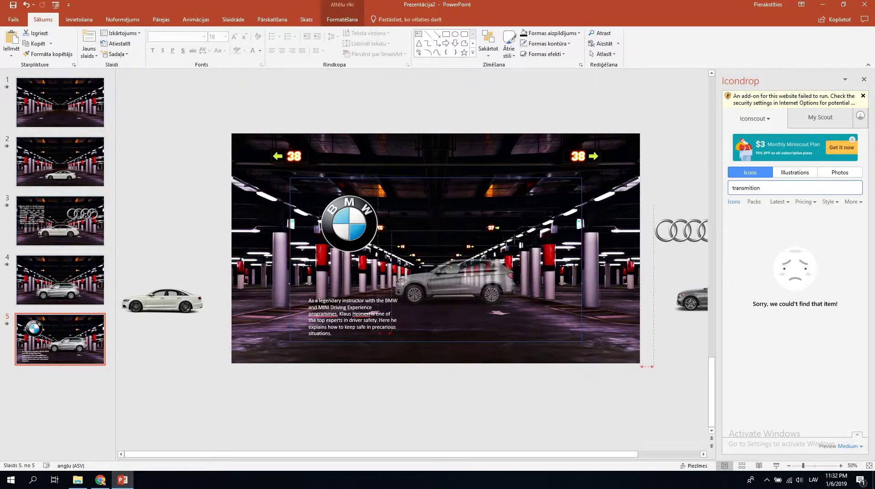
drag(457, 284, 462, 287)
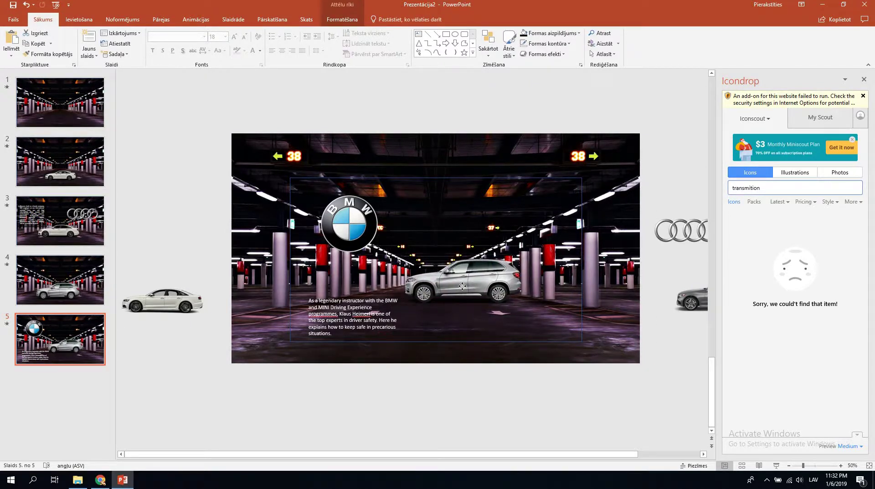
click(421, 380)
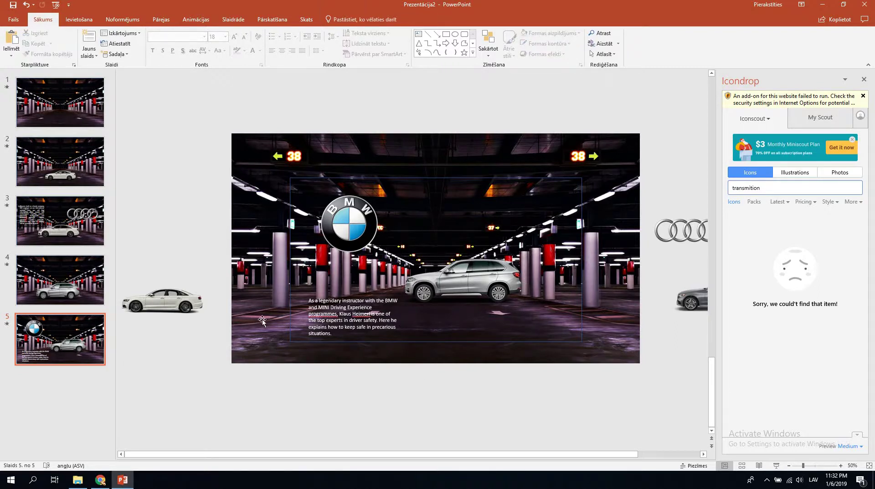
Shift the garage backgrounds on slides 4 and 5 slightly right and align them
click(81, 301)
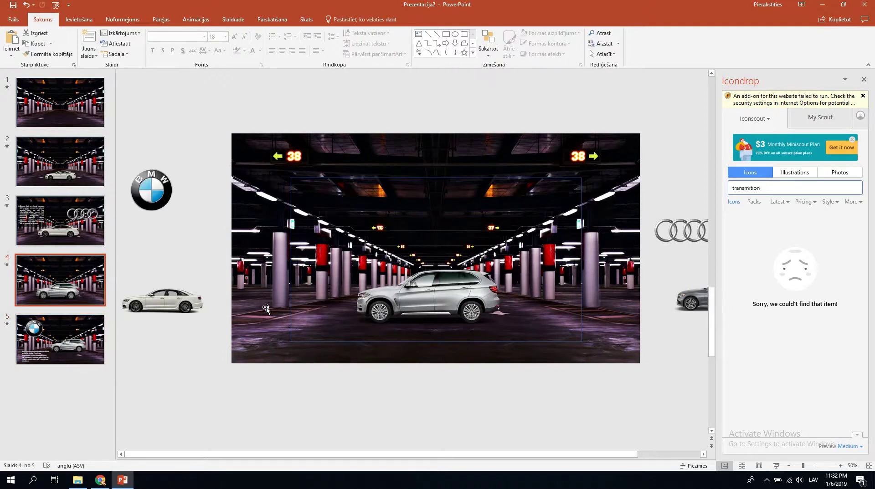
drag(253, 308, 267, 308)
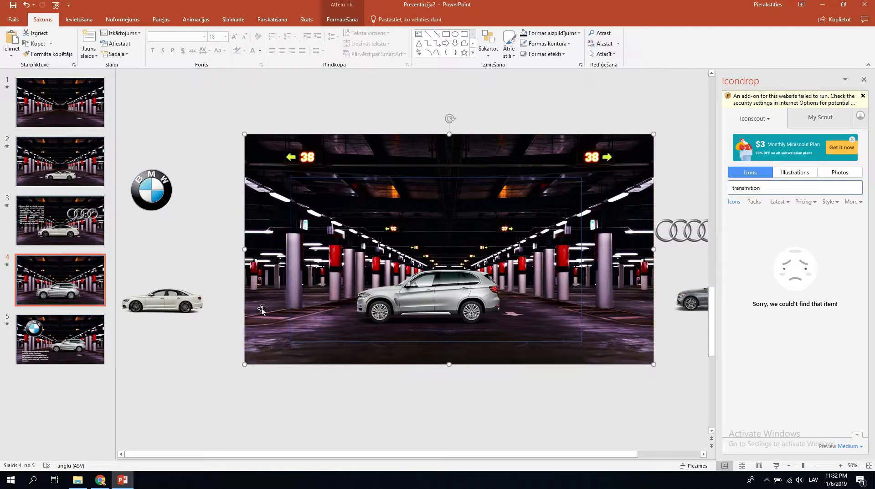
scroll(255, 314, down, 2)
drag(246, 316, 261, 311)
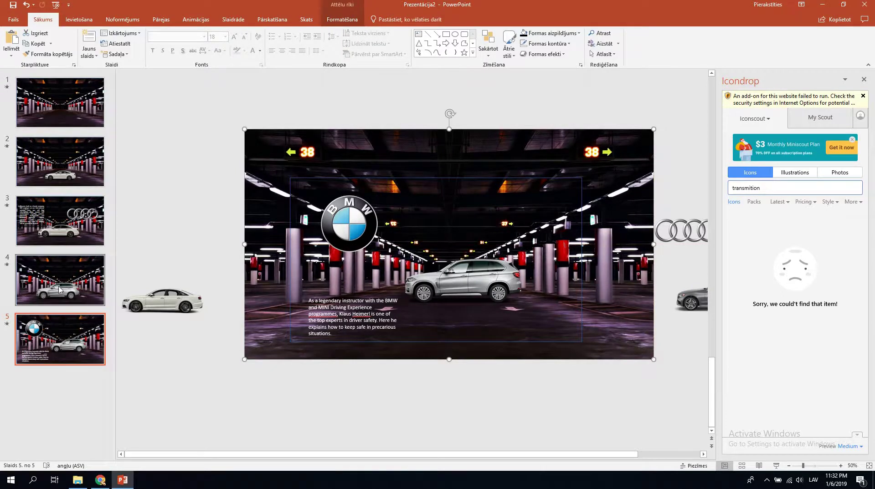
click(60, 280)
drag(274, 346, 274, 343)
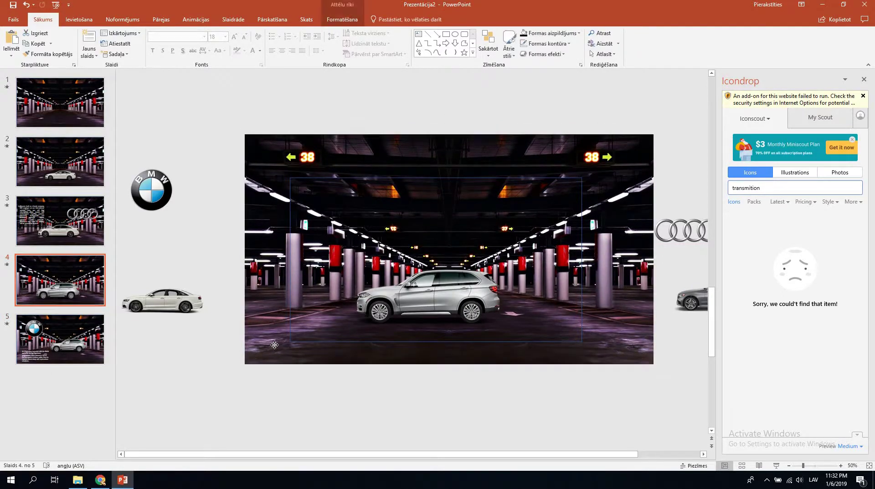
Compare slides 5 and 4, then start the slide show from Audi slide 3
click(104, 361)
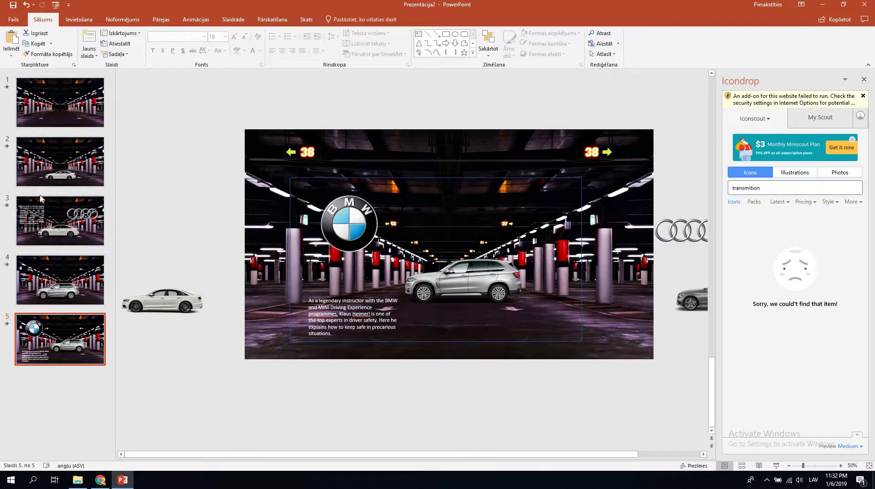
click(72, 285)
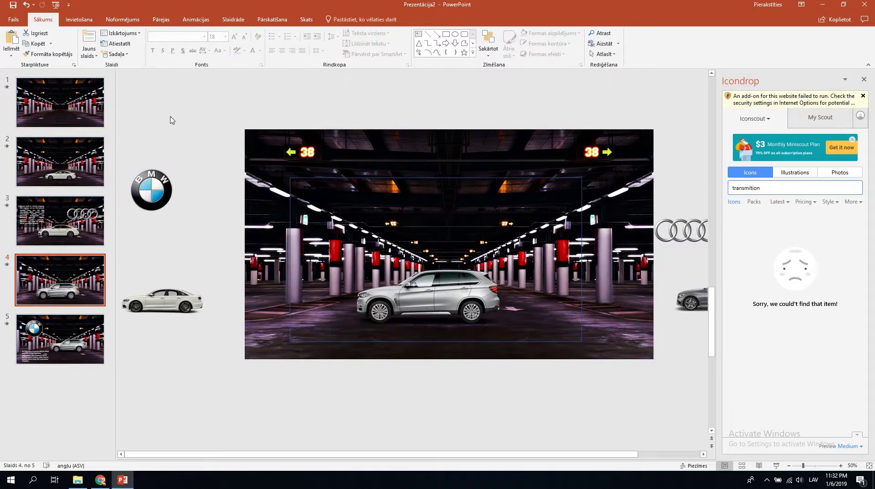
click(68, 228)
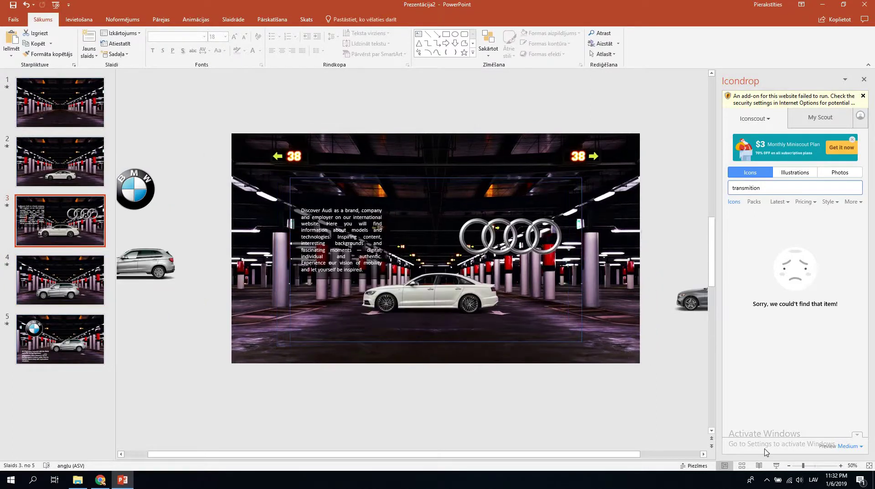
click(776, 466)
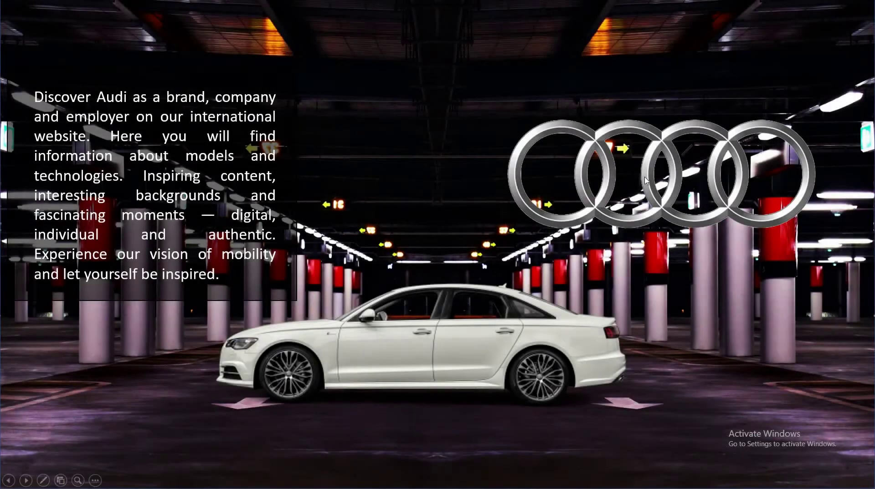
Advance the show through the BMW slides, then exit with Esc back to editing
click(646, 181)
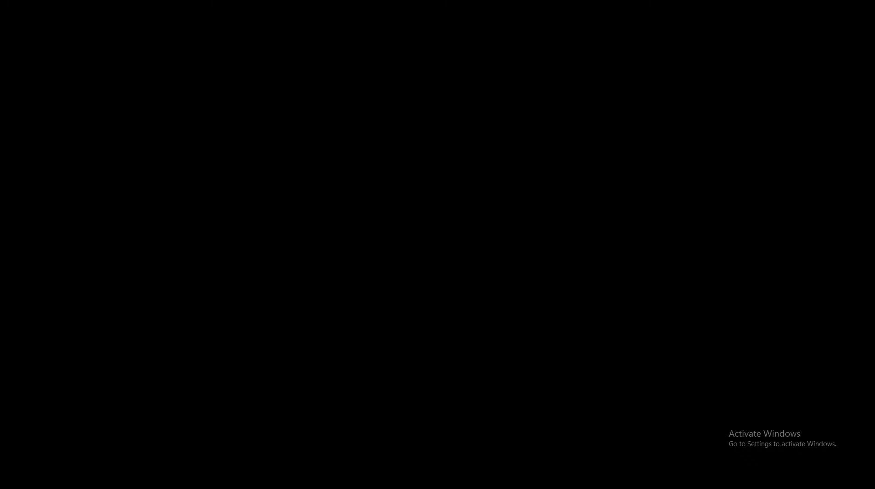
key(Escape)
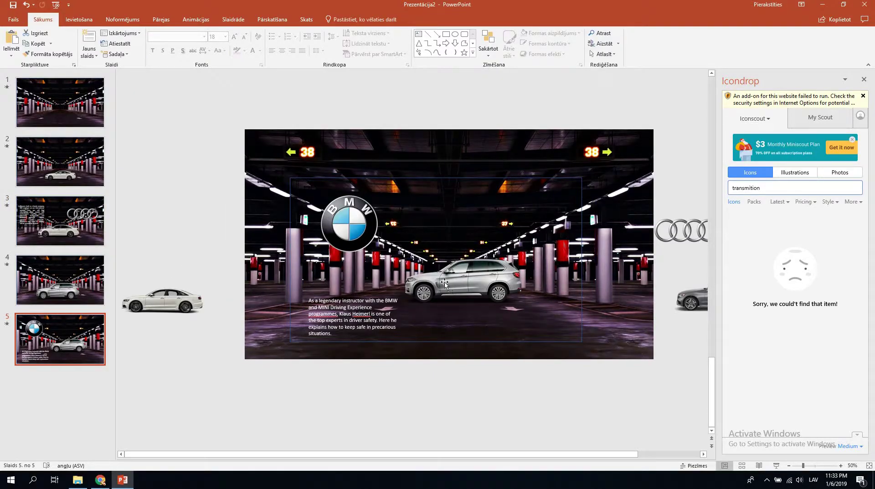
Duplicate the BMW slide 5 as a new slide 6
ctrl+scroll(550, 371, down, 2)
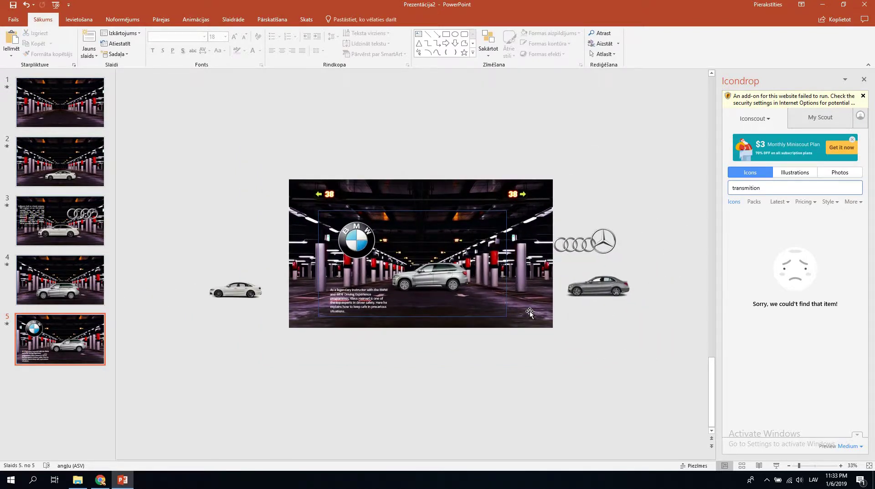
right_click(490, 285)
right_click(65, 330)
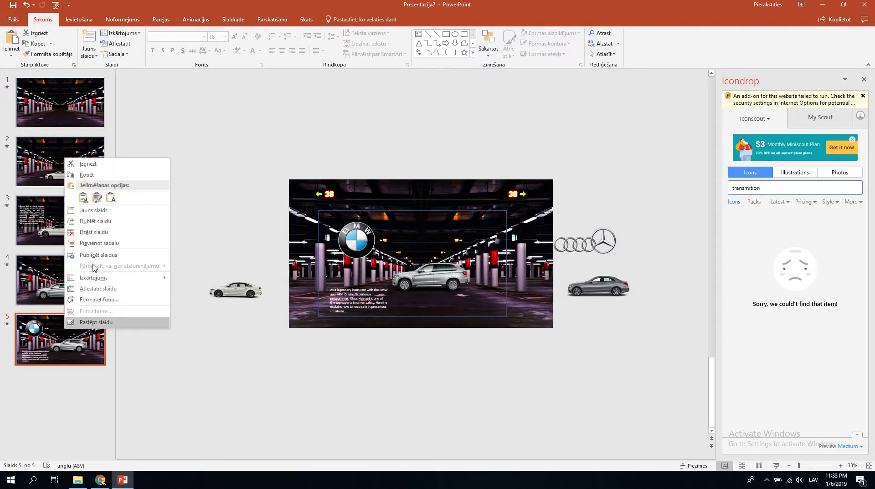
click(110, 221)
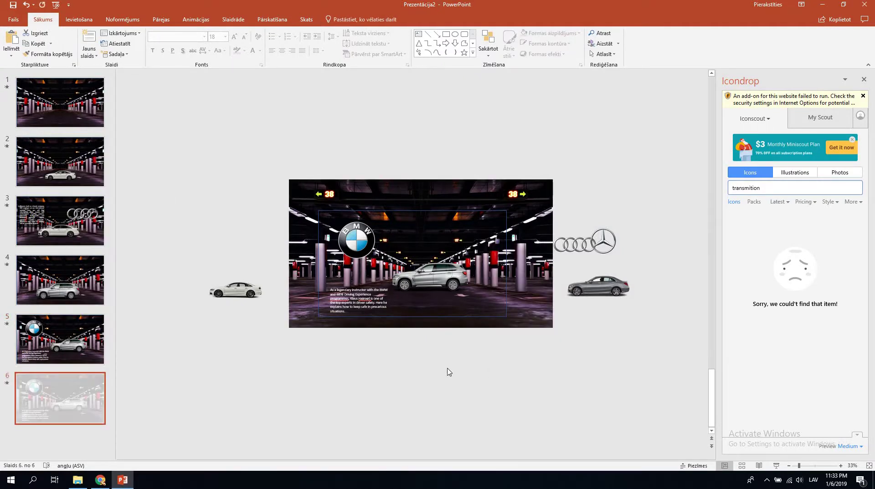
Move the SUV and BMW logo off slide 6 and delete the description text
click(526, 311)
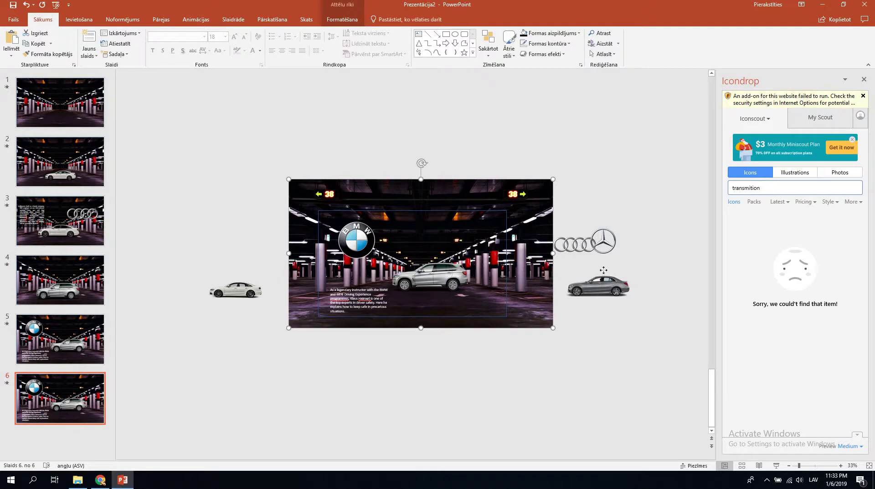
drag(460, 276, 462, 275)
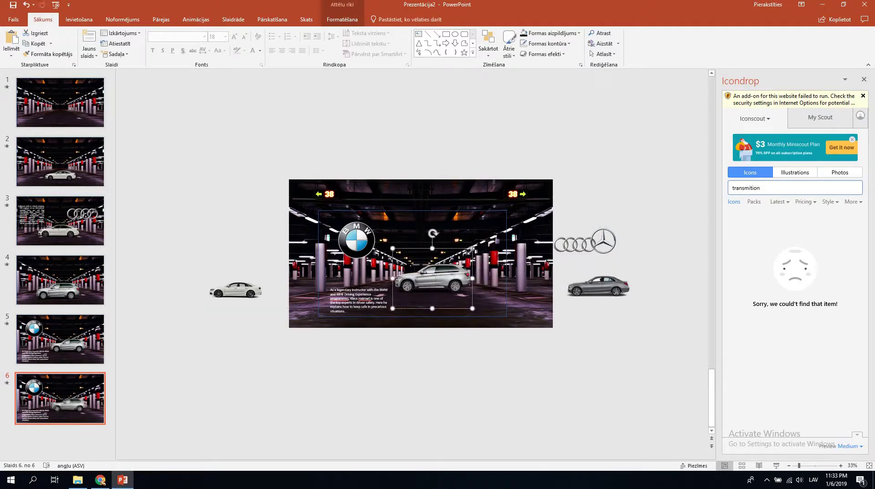
mouse_move(459, 287)
mouse_down()
mouse_move(655, 272)
mouse_move(665, 282)
mouse_up()
drag(356, 240, 230, 230)
click(379, 285)
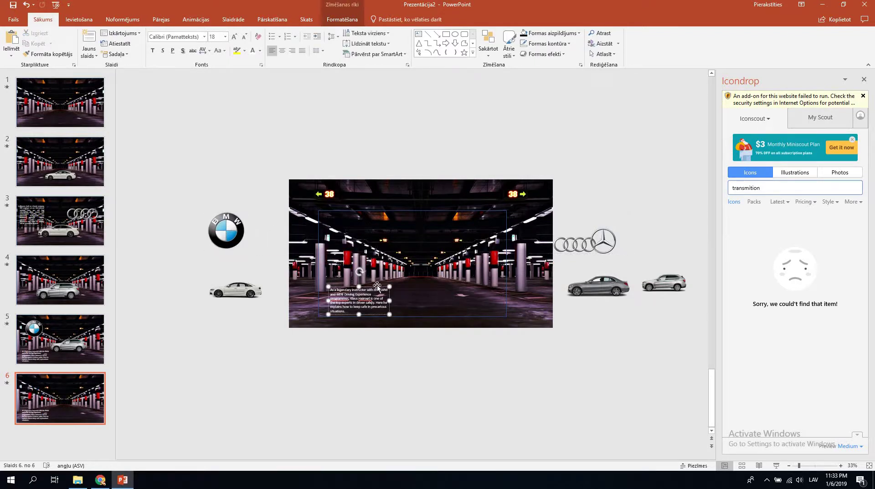
key(Delete)
Bring the grey Mercedes sedan onto the garage floor, enlarge it and centre it
drag(604, 287, 423, 297)
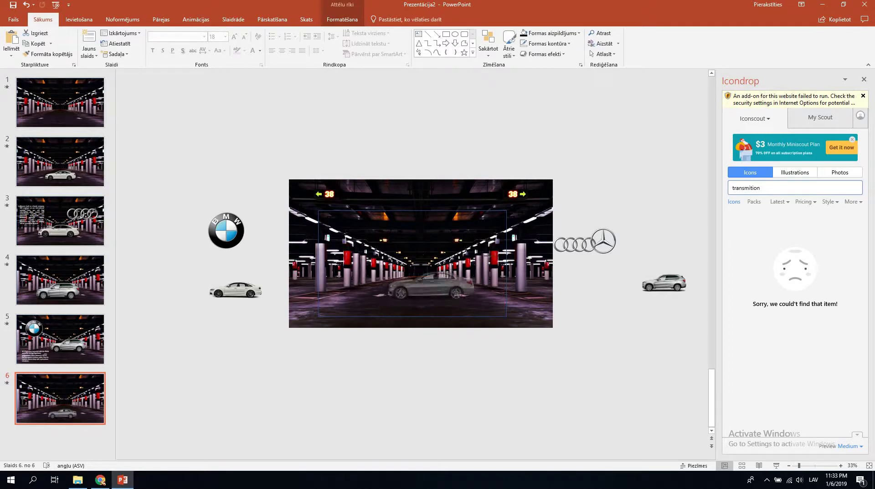
drag(450, 273, 488, 249)
drag(448, 295, 430, 295)
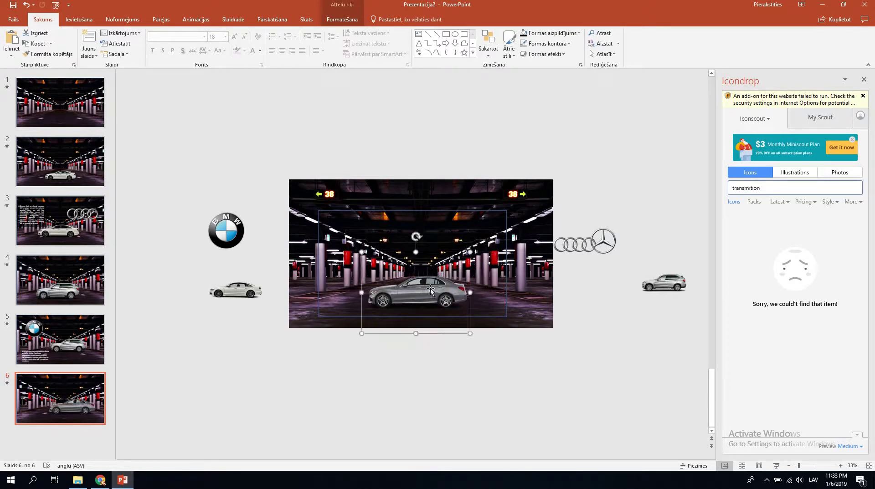
drag(468, 253, 473, 250)
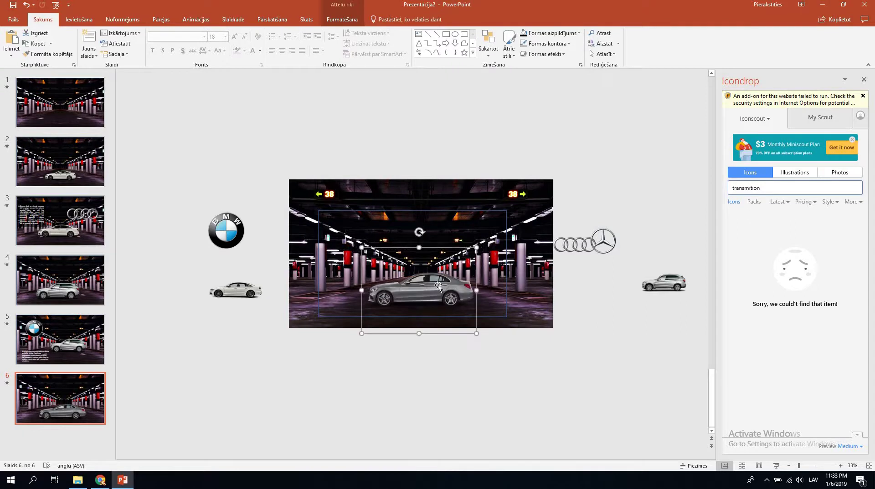
drag(429, 291, 426, 292)
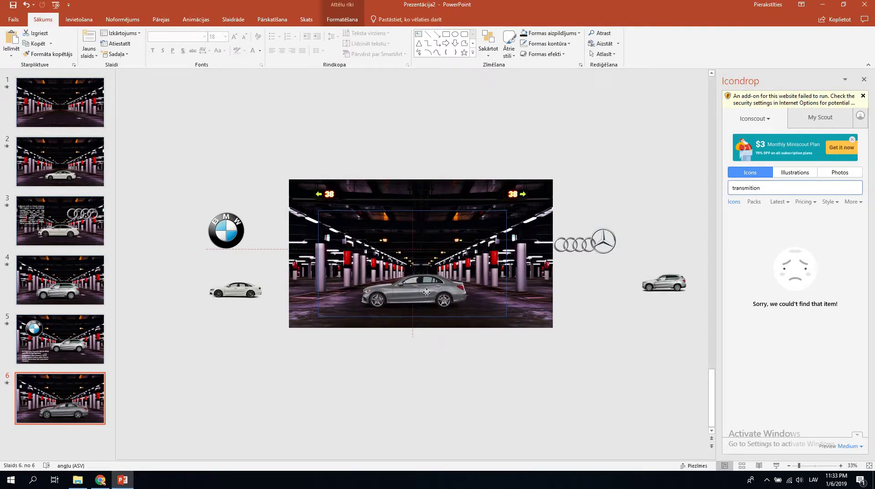
click(506, 362)
Shift slide 6's garage background picture slightly to the left
right_click(56, 390)
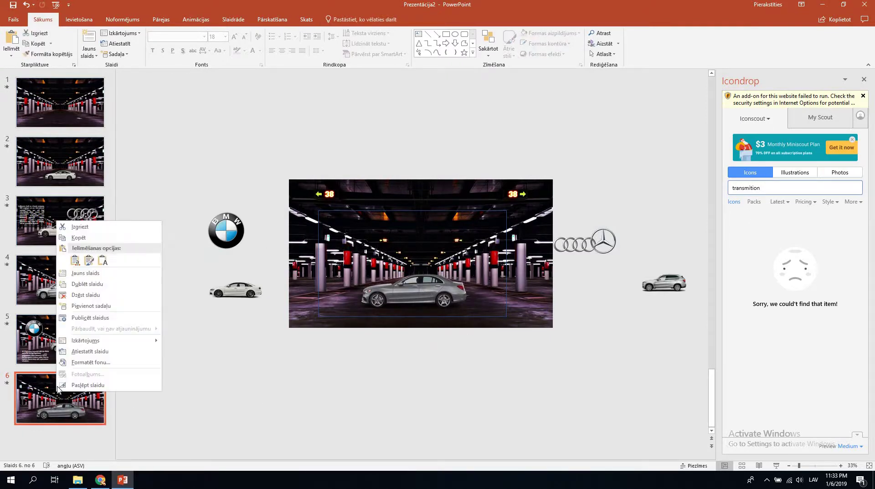
click(491, 383)
drag(533, 313, 503, 315)
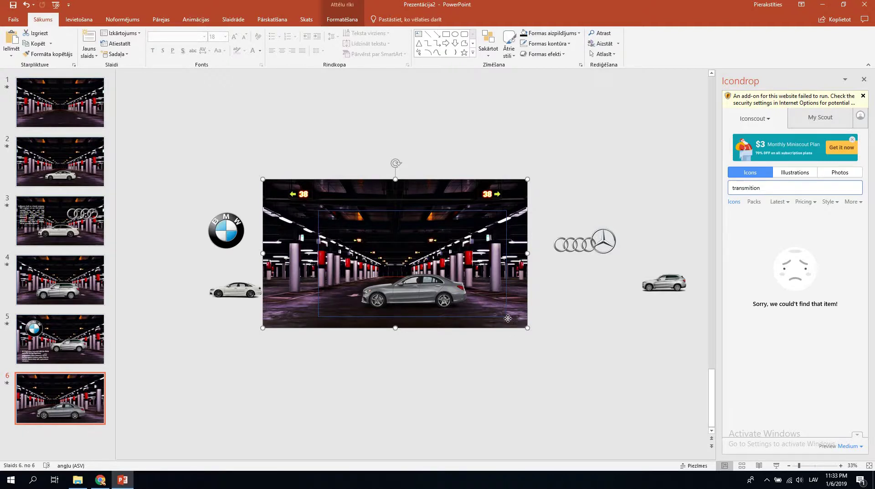
drag(508, 318, 503, 319)
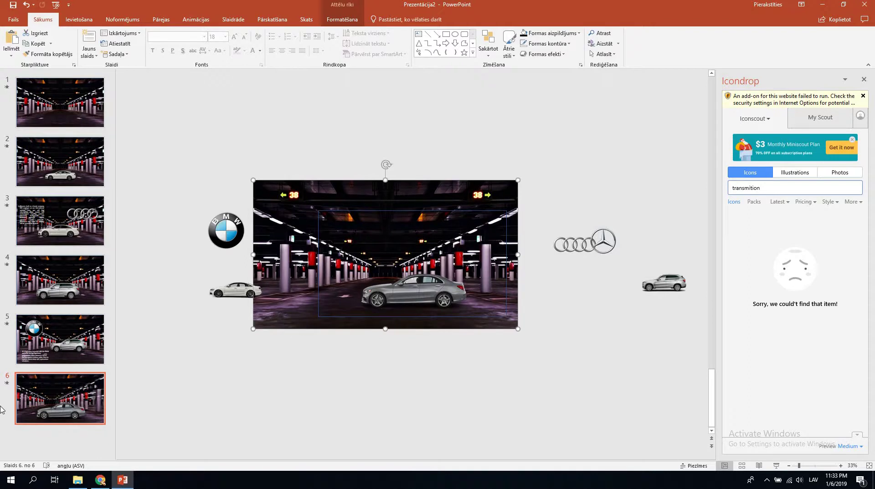
Duplicate Mercedes slide 6 with Dublēt slaidu to create slide 7
click(56, 402)
right_click(56, 402)
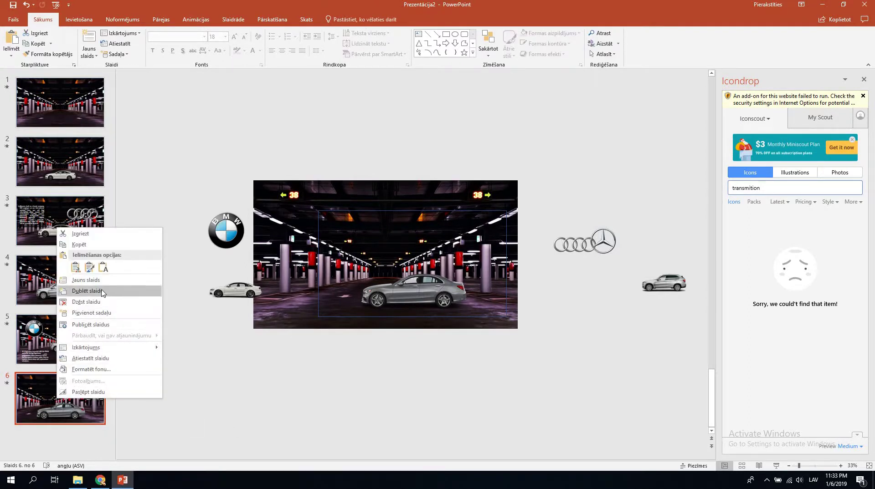
click(86, 291)
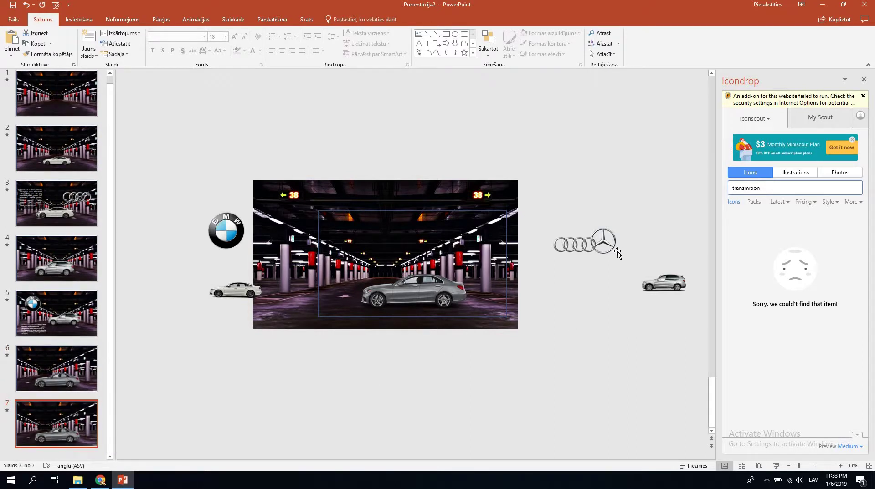
Place the Mercedes logo at the photo's upper right and shrink the grey sedan slightly
mouse_move(604, 240)
mouse_down()
mouse_move(426, 240)
mouse_move(345, 251)
mouse_up()
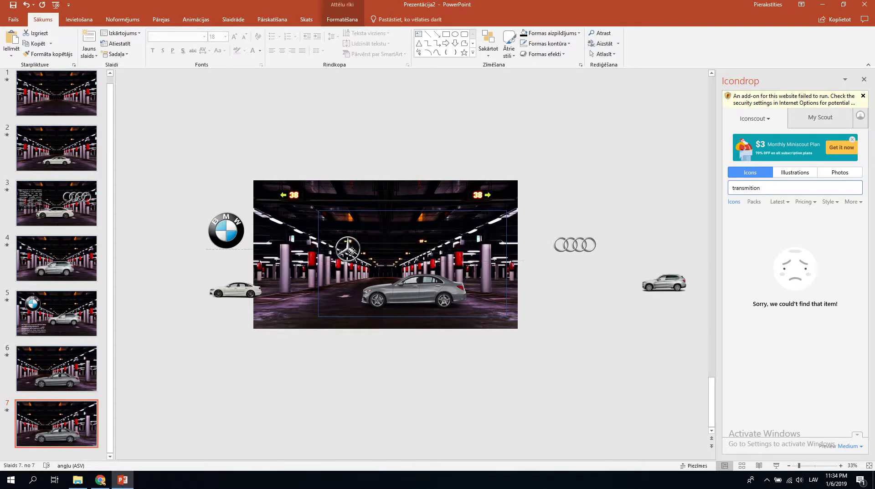
mouse_move(345, 251)
mouse_down()
mouse_move(459, 253)
mouse_move(494, 243)
mouse_up()
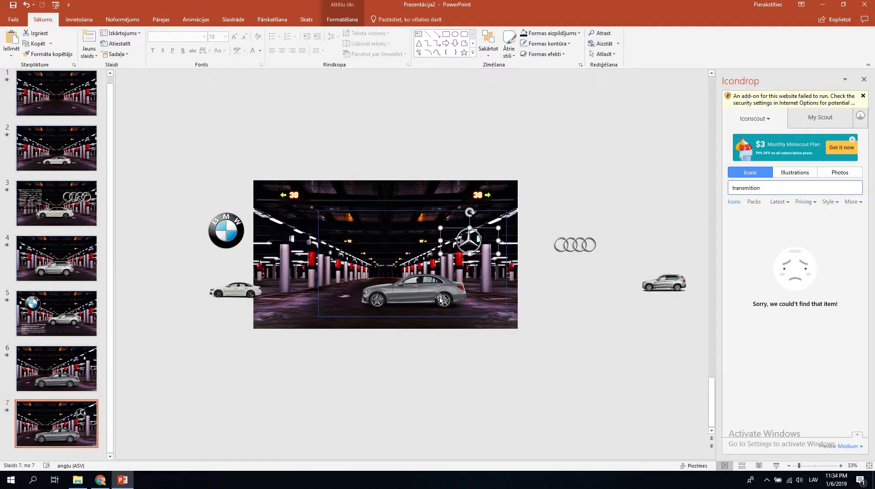
drag(439, 298, 456, 296)
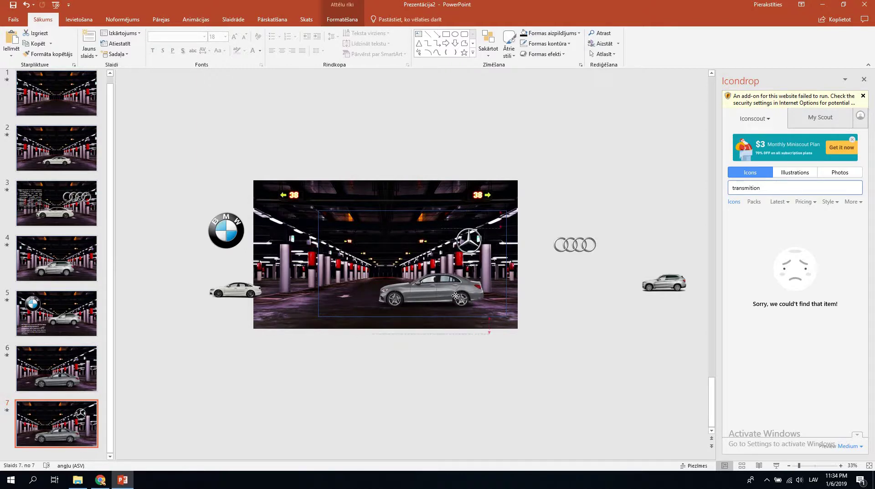
drag(456, 296, 456, 296)
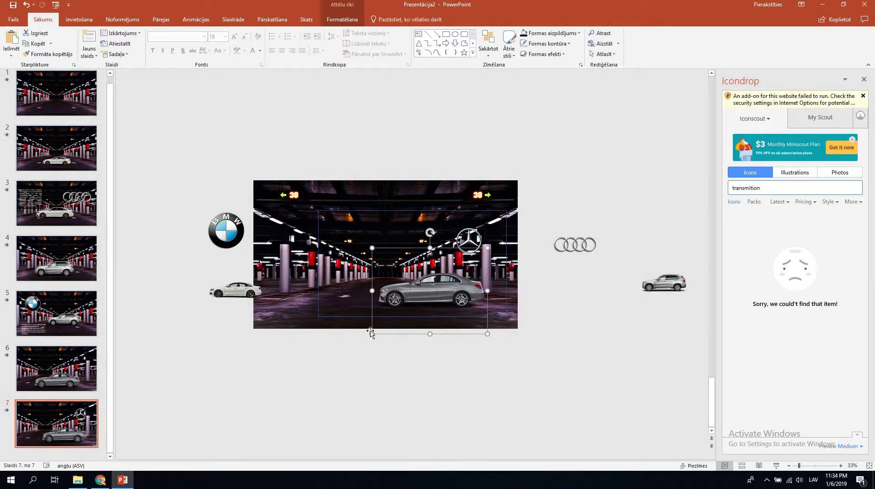
drag(378, 332, 385, 326)
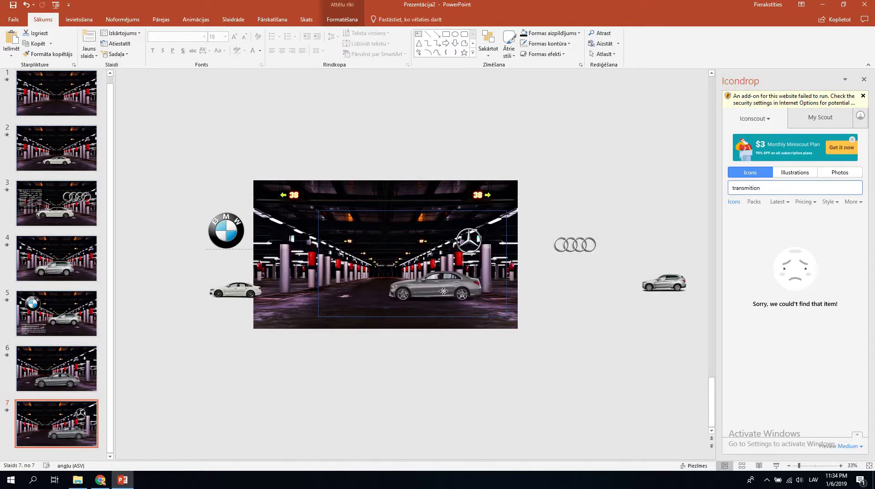
drag(442, 298, 439, 298)
click(383, 360)
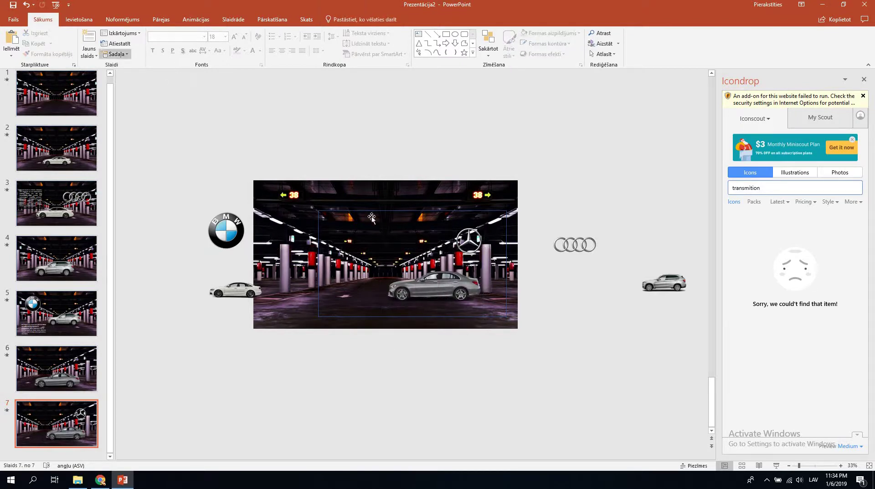
Drag the white car further aside, away from the slide
scroll(383, 232, up, 2)
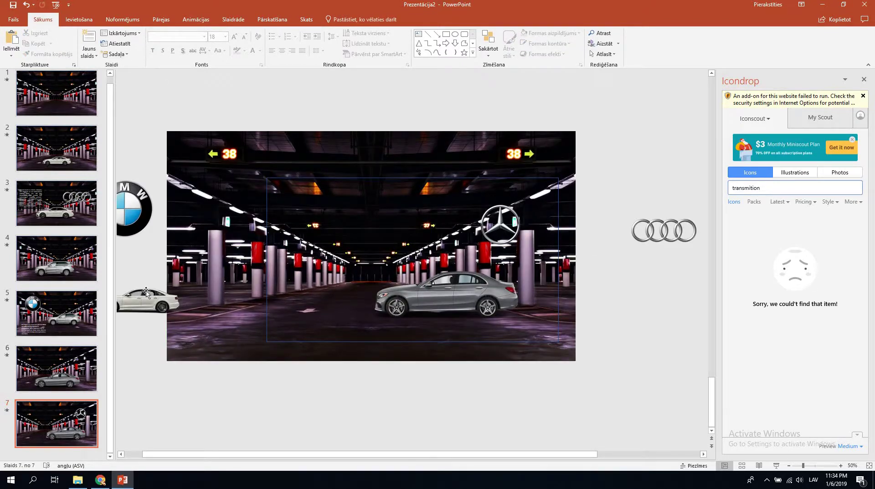
drag(149, 302, 117, 301)
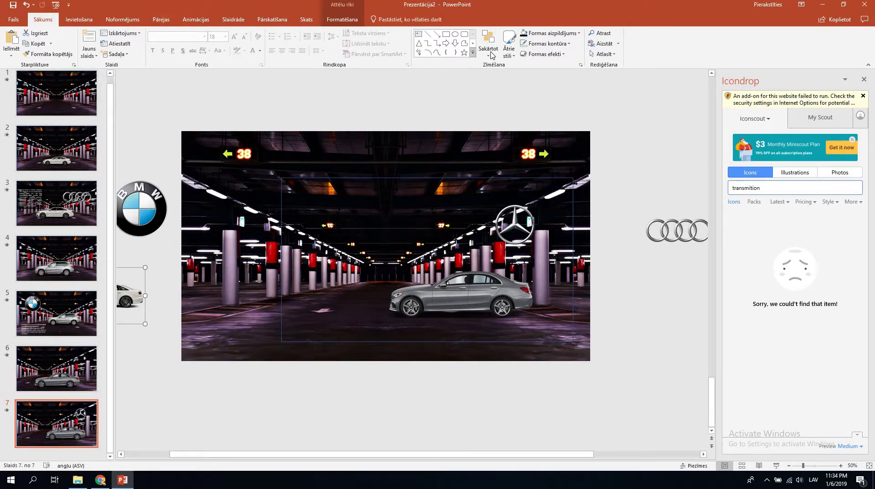
click(68, 21)
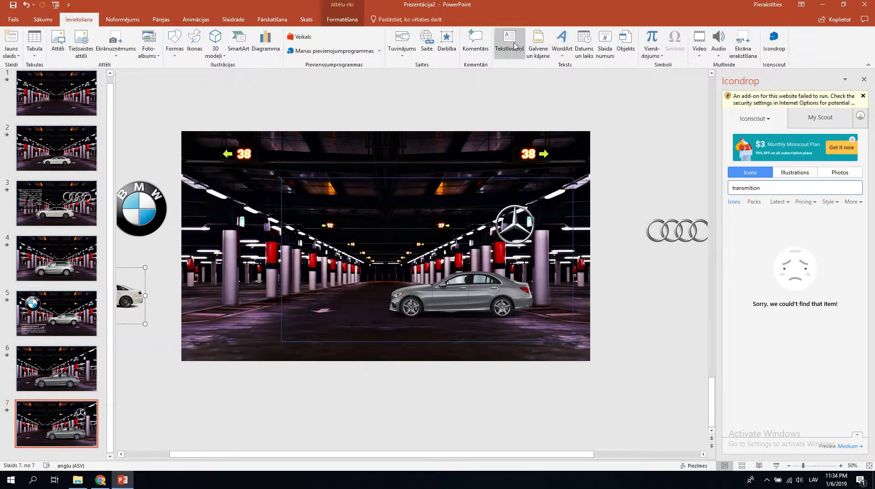
Add a text box with the pasted Mercedes-Benz welcome paragraph in white font
click(514, 45)
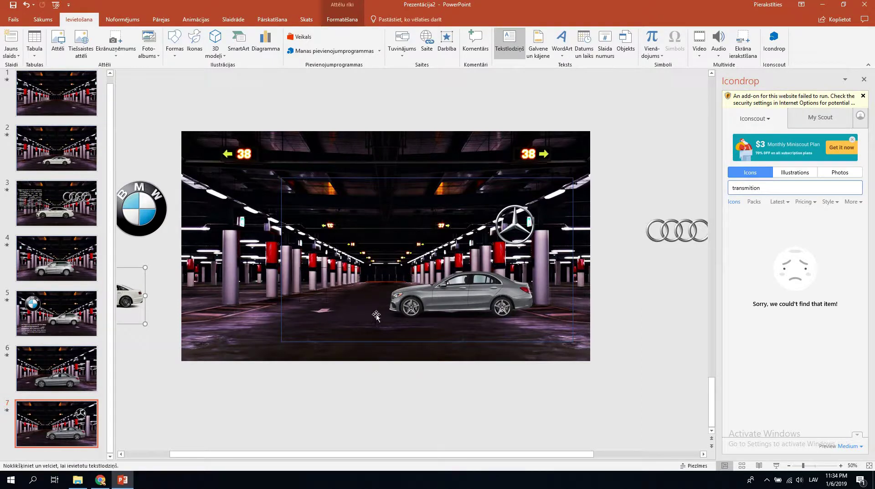
drag(380, 321, 298, 267)
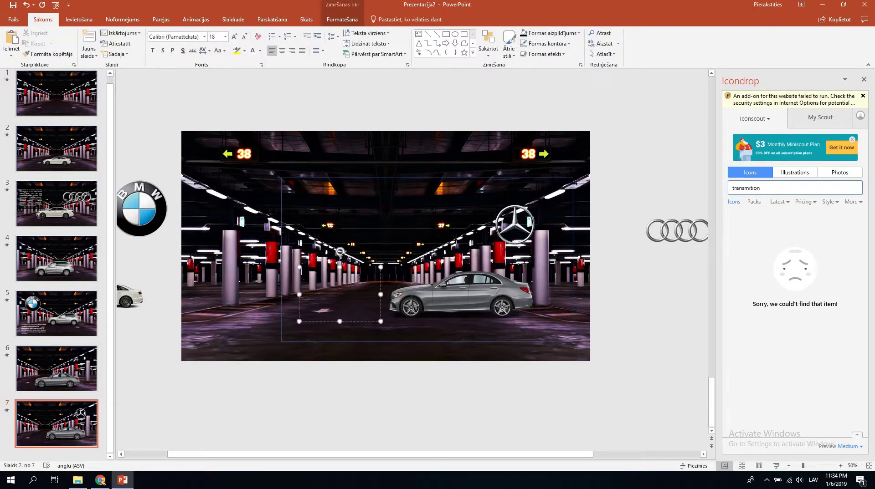
click(100, 480)
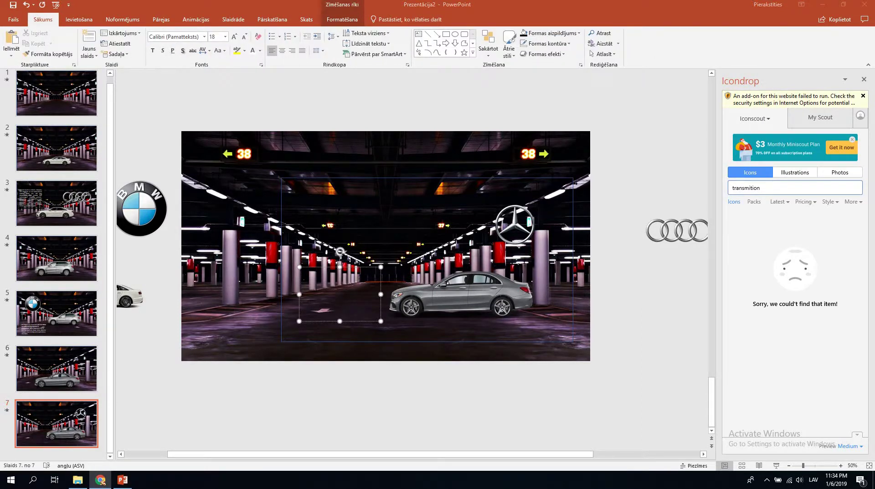
click(337, 289)
key(ctrl+v)
key(ctrl+a)
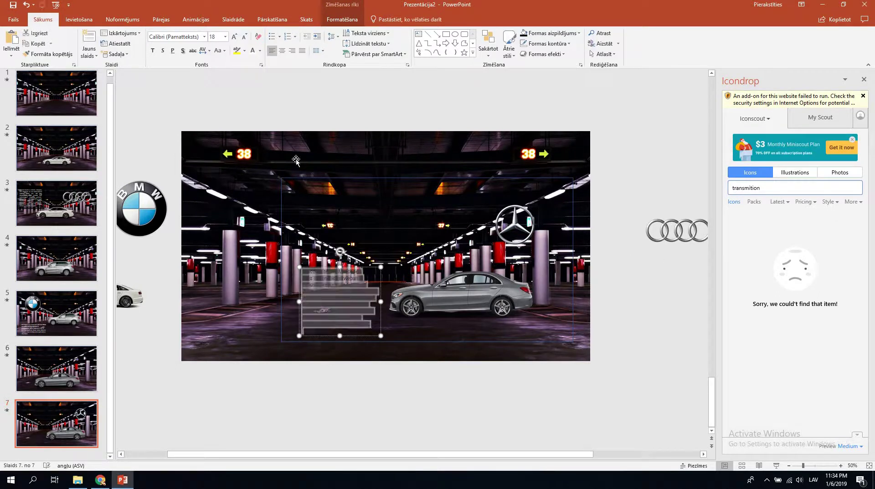
click(252, 51)
click(377, 368)
Move the welcome text box toward the top and the grey car lower left
click(327, 304)
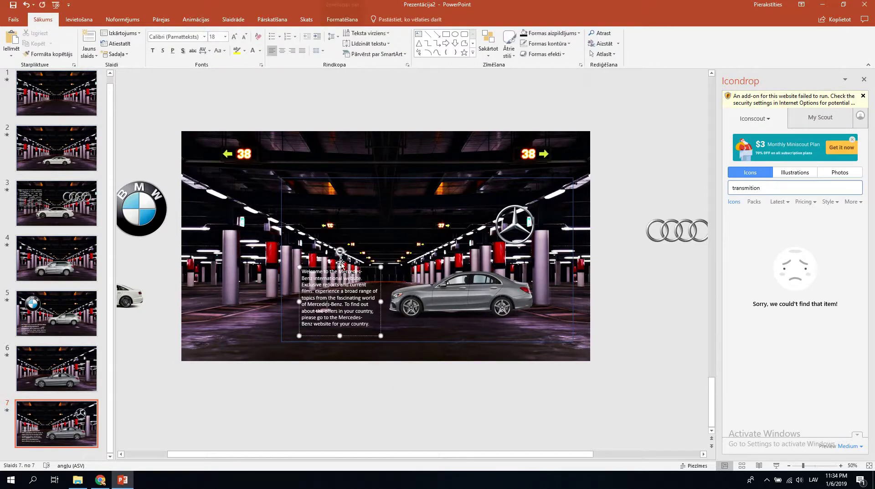
mouse_move(359, 268)
mouse_down()
mouse_move(355, 280)
mouse_move(403, 191)
mouse_up()
drag(462, 297, 444, 307)
Enlarge the Mercedes logo on slide 7, shift it left and down, then show BMW slide 5
click(522, 225)
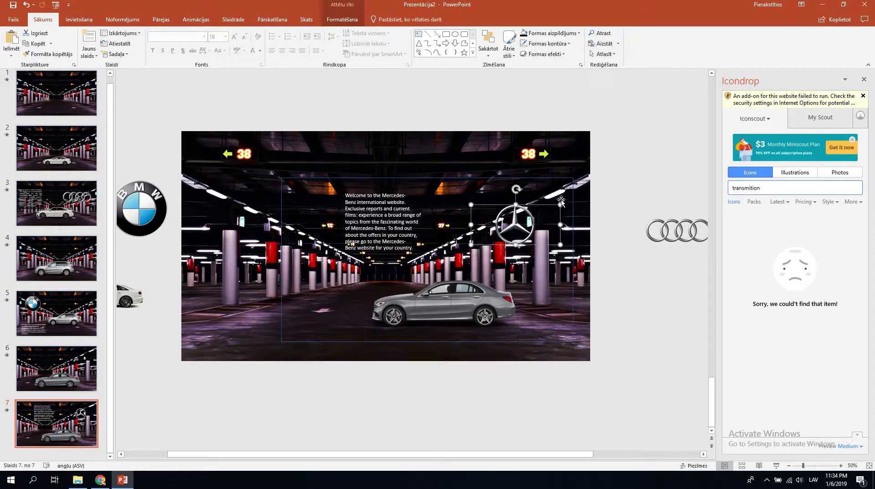
drag(561, 205, 600, 186)
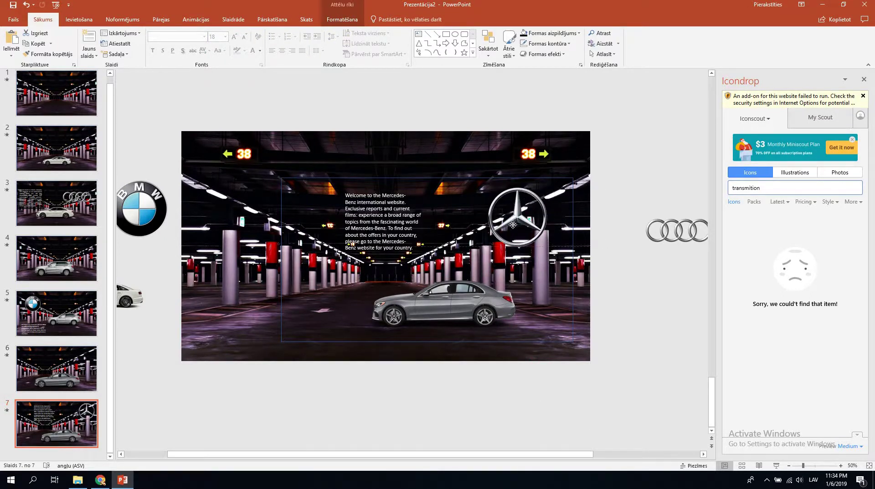
drag(537, 224, 507, 234)
click(614, 314)
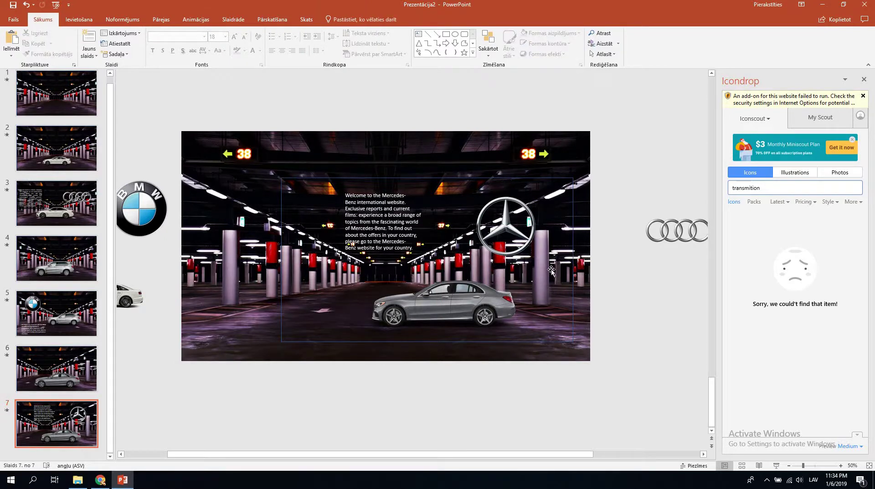
click(69, 334)
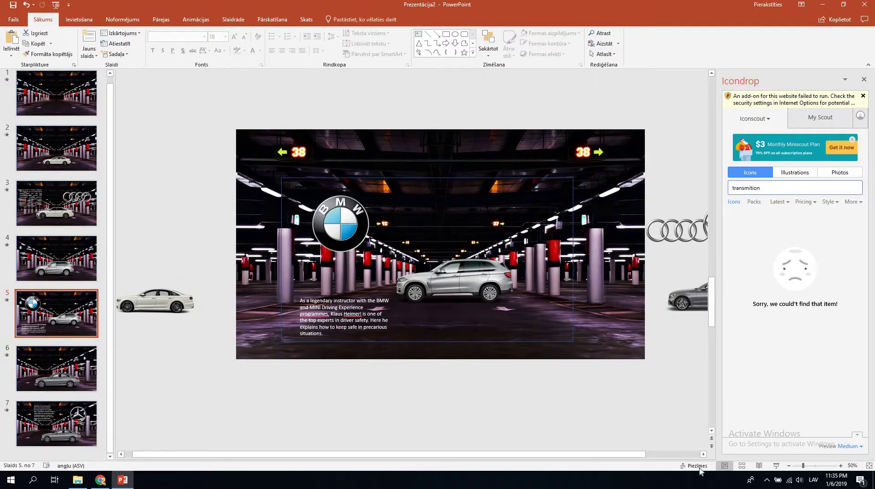
Play the slide show from BMW slide 5, exit with Esc, and reopen Mercedes slide 7
click(778, 466)
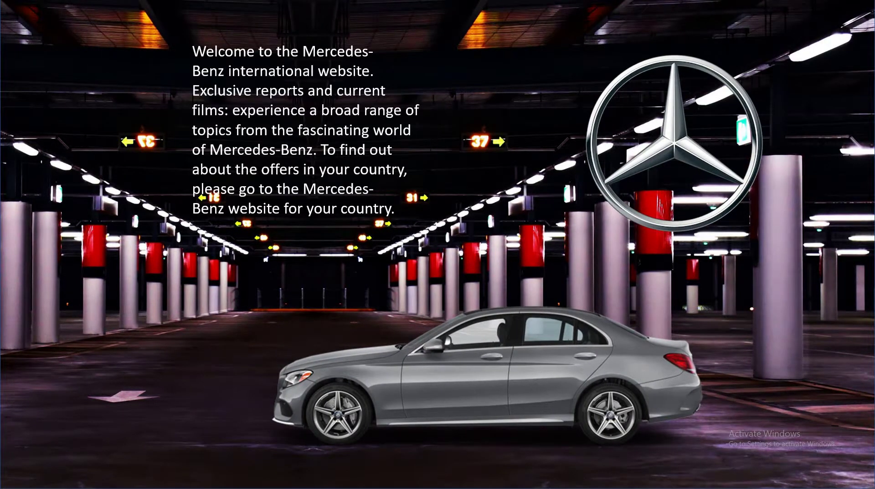
key(Escape)
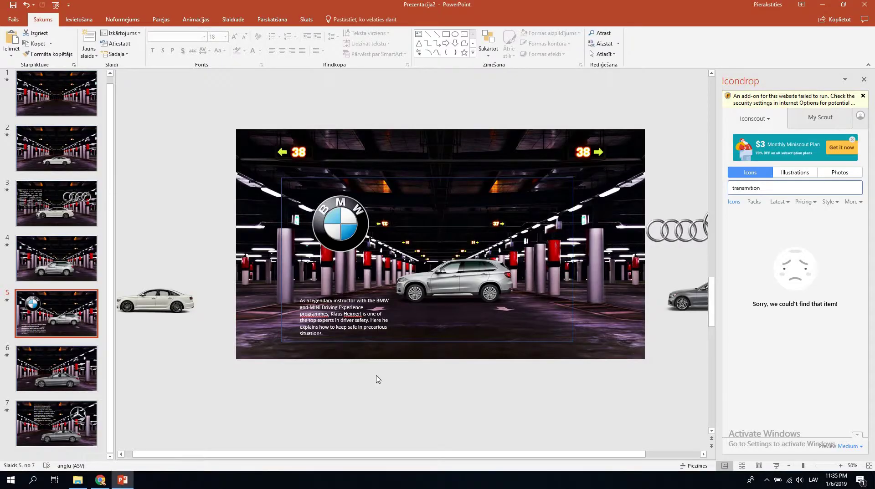
click(376, 406)
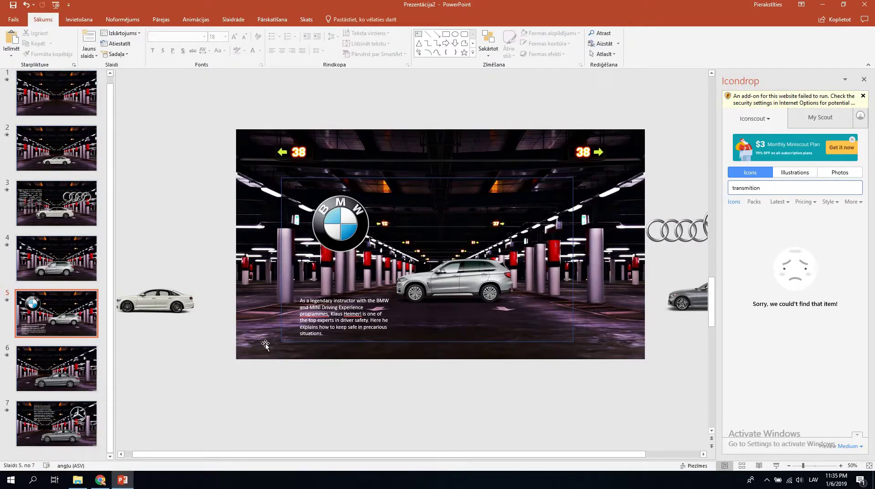
click(36, 431)
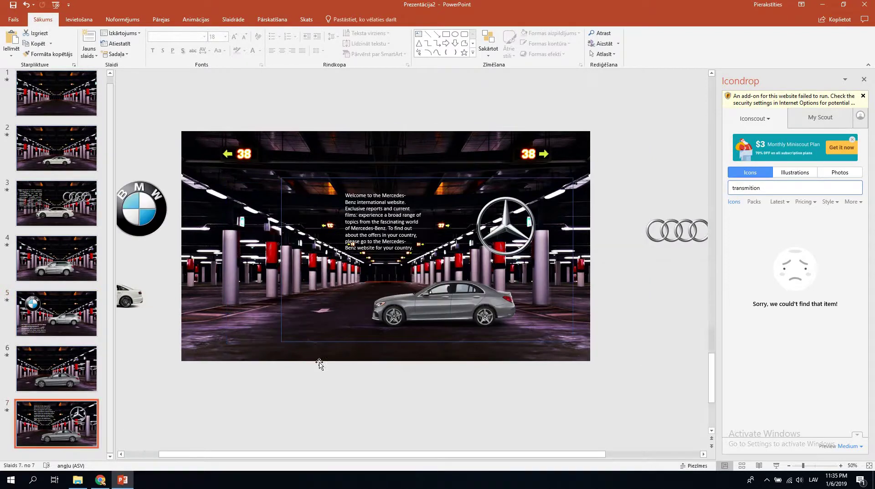
Duplicate Mercedes slide 7 as slide 8 and shift its car picture slightly right
right_click(63, 422)
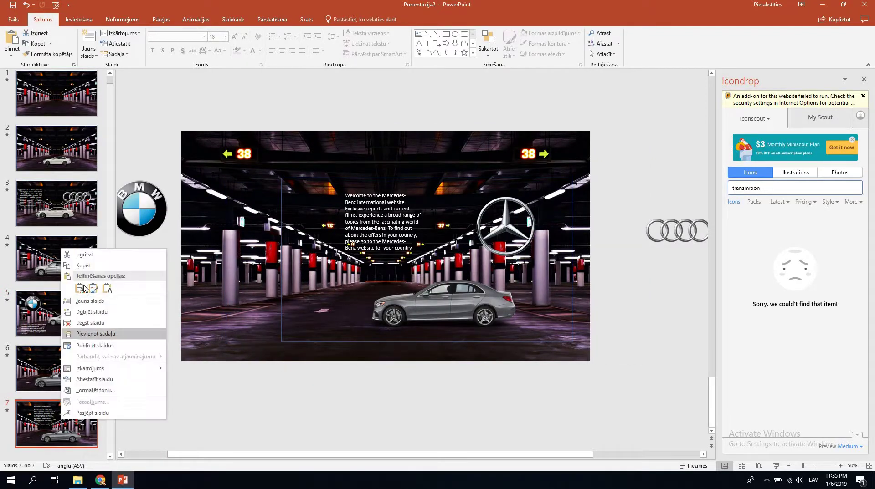
click(109, 314)
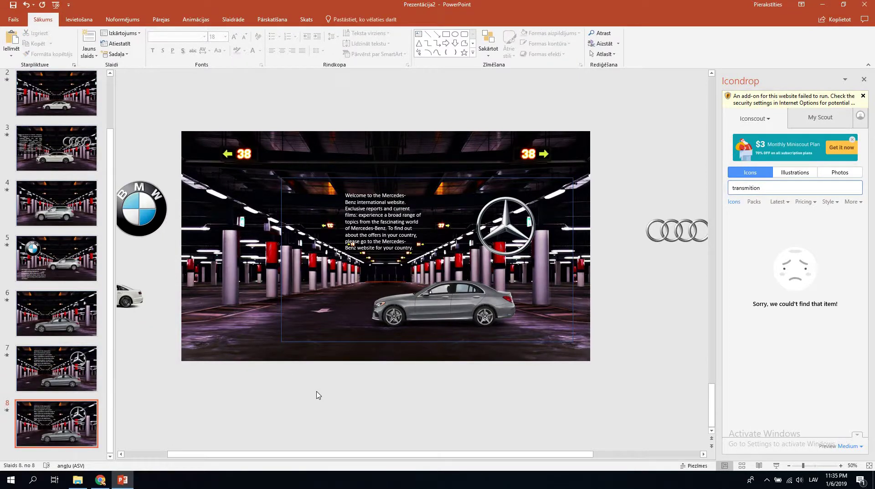
ctrl+scroll(318, 396, down, 2)
drag(286, 307, 315, 311)
click(462, 283)
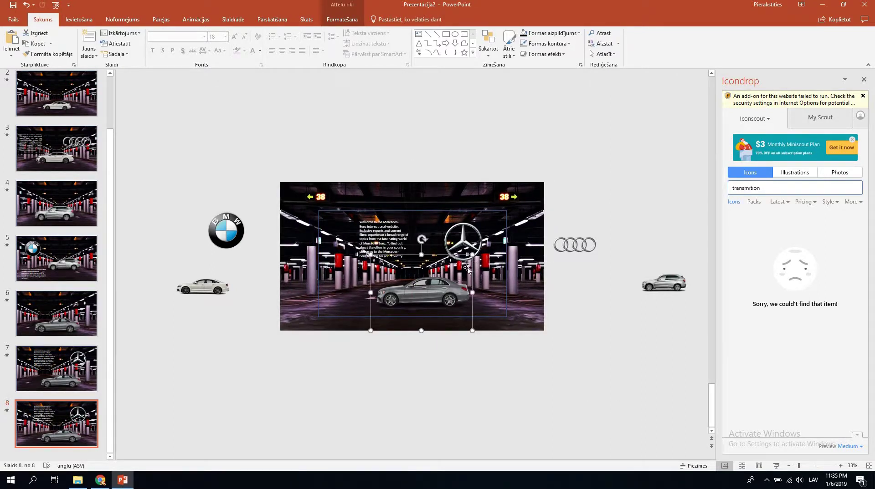
Delete the Mercedes welcome text box from slide 8
click(384, 239)
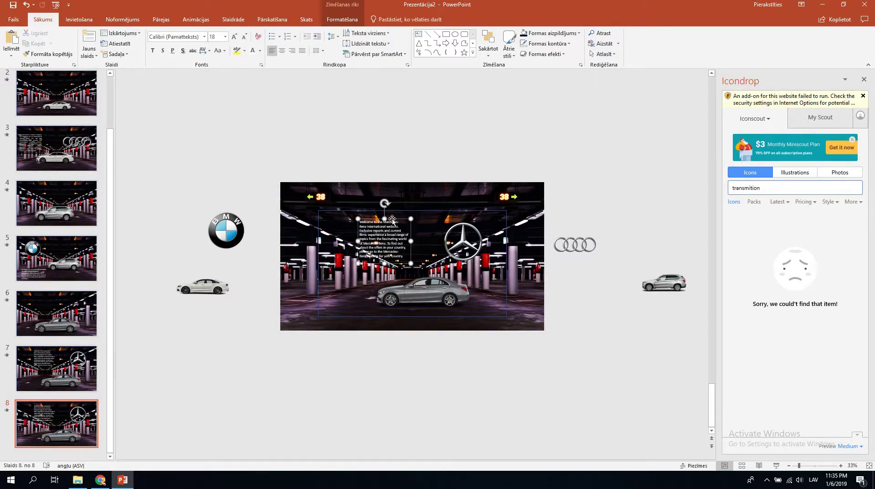
key(Delete)
click(430, 294)
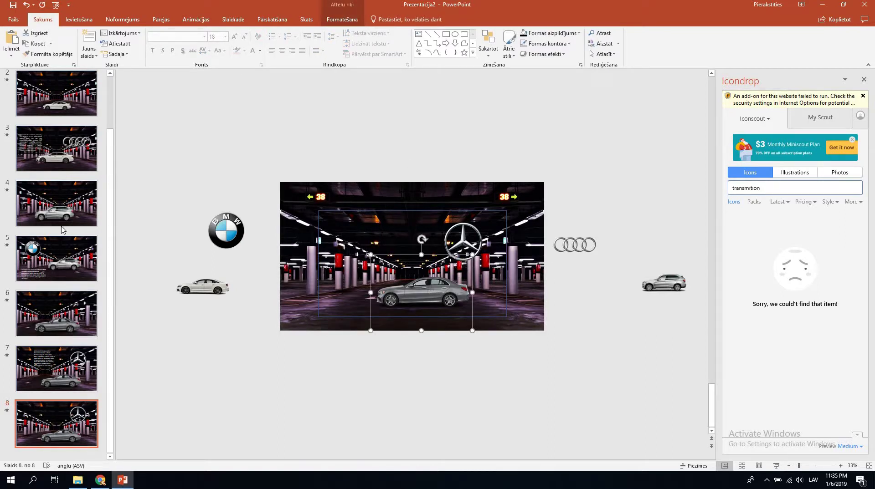
scroll(65, 196, up, 3)
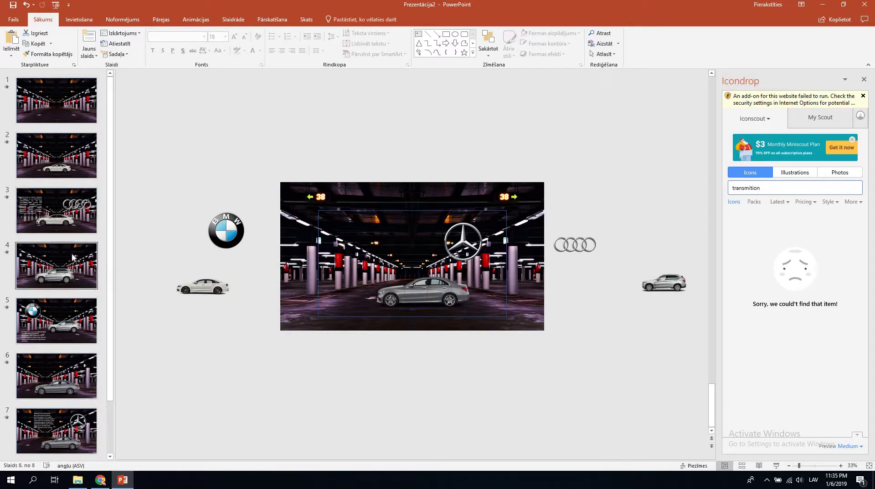
scroll(74, 253, down, 2)
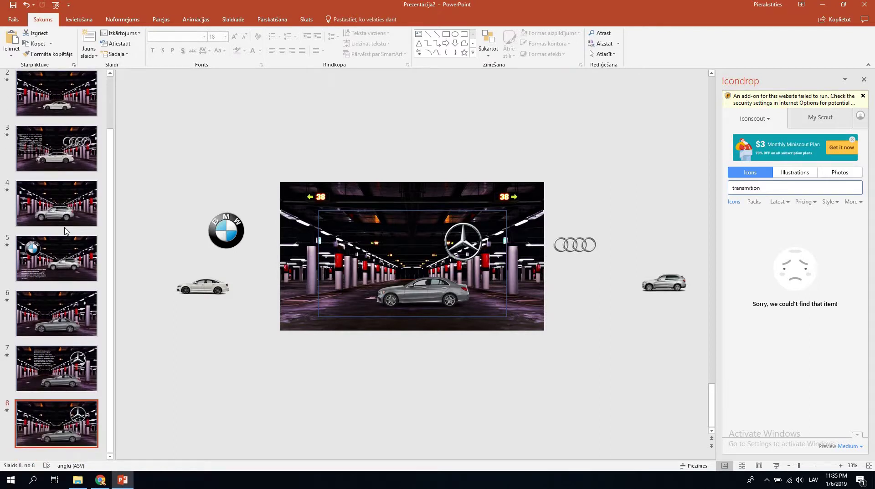
scroll(68, 268, up, 2)
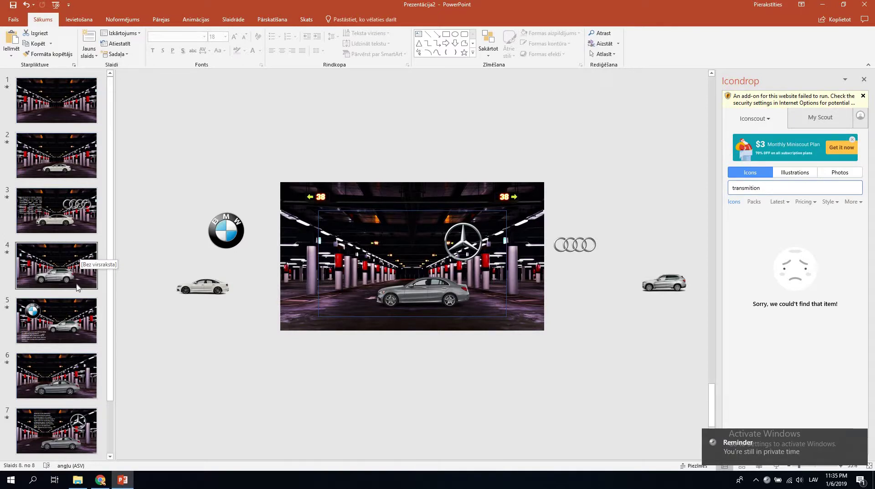
scroll(77, 287, down, 2)
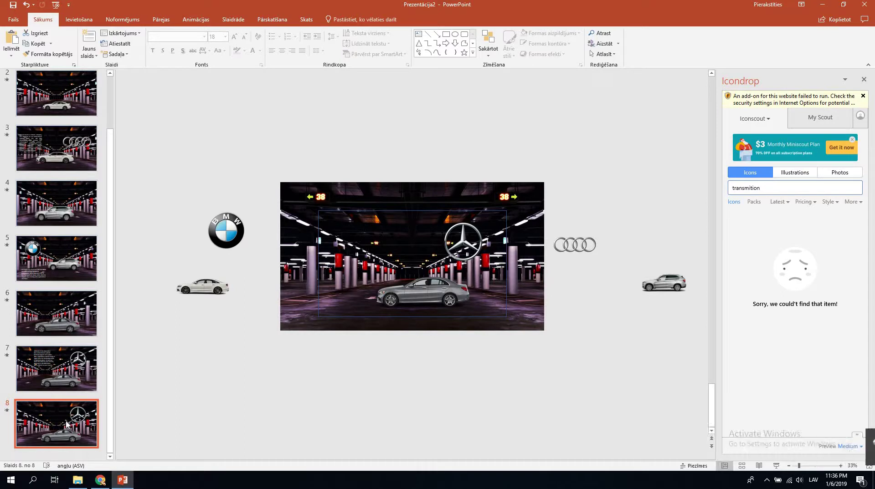
click(161, 388)
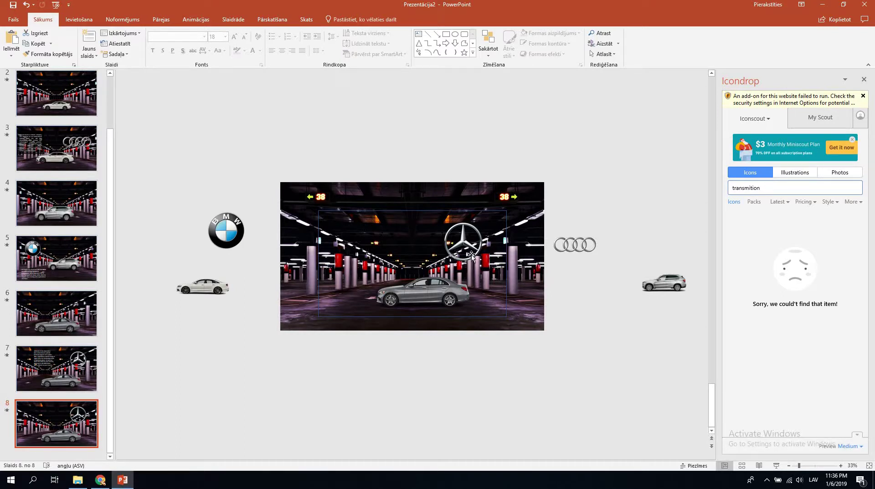
Shrink the Mercedes logo and the car to about two-thirds and move both right
click(479, 232)
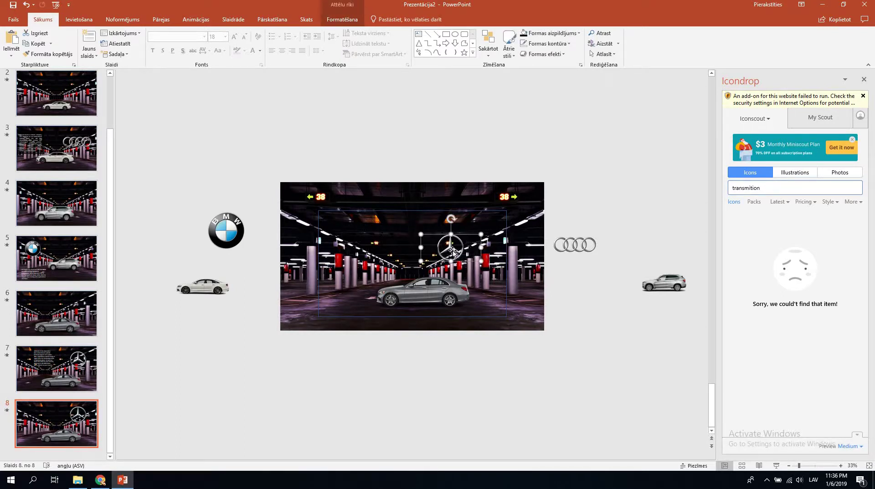
mouse_move(507, 222)
mouse_down()
mouse_move(447, 283)
mouse_move(481, 276)
mouse_up()
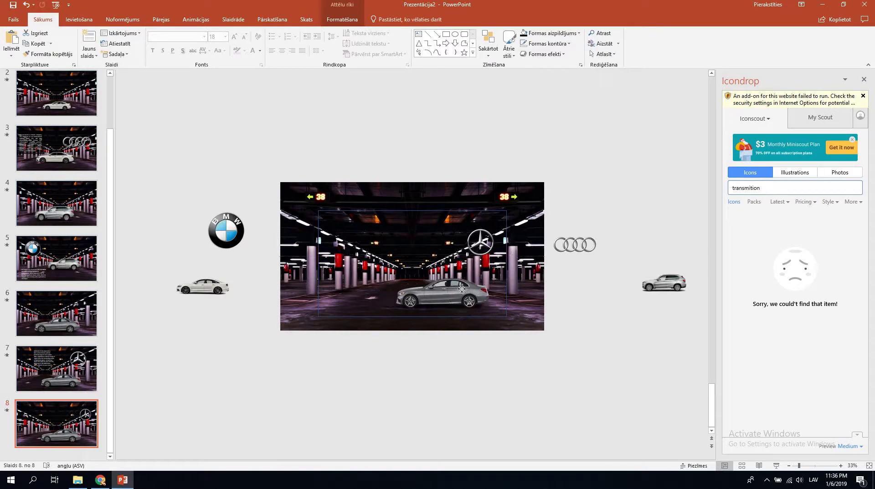
drag(507, 248, 470, 278)
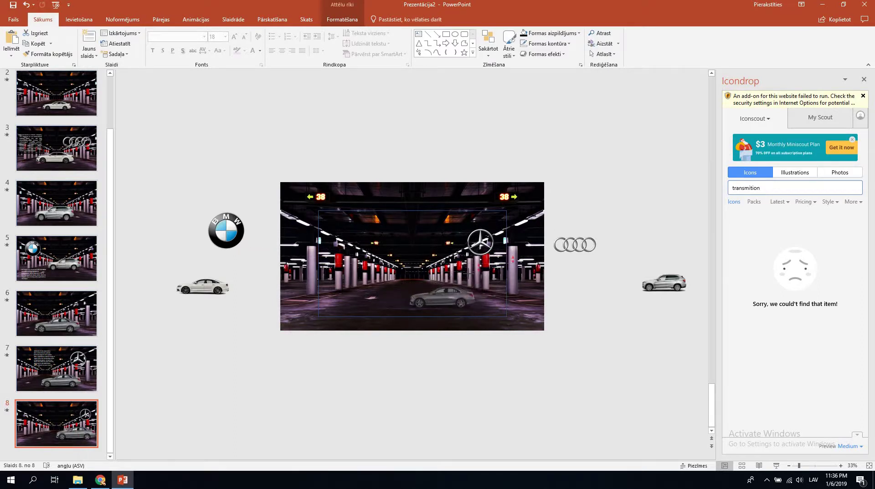
drag(451, 308, 479, 290)
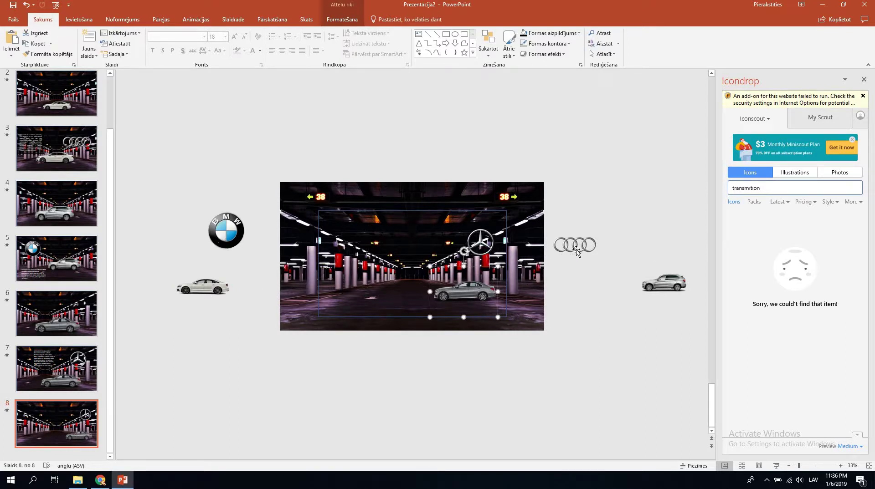
On slide 7, reposition the Audi logo, silver SUV, white sedan and BMW logo
click(75, 385)
drag(575, 245, 417, 146)
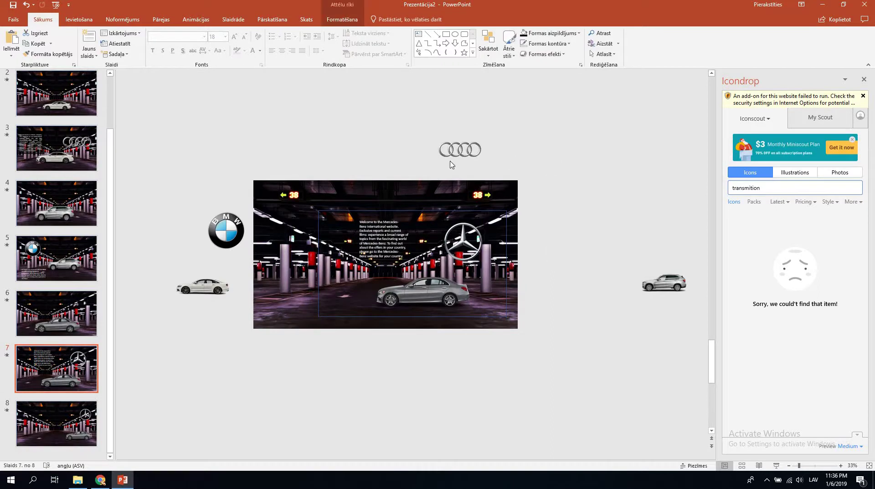
drag(673, 285, 591, 165)
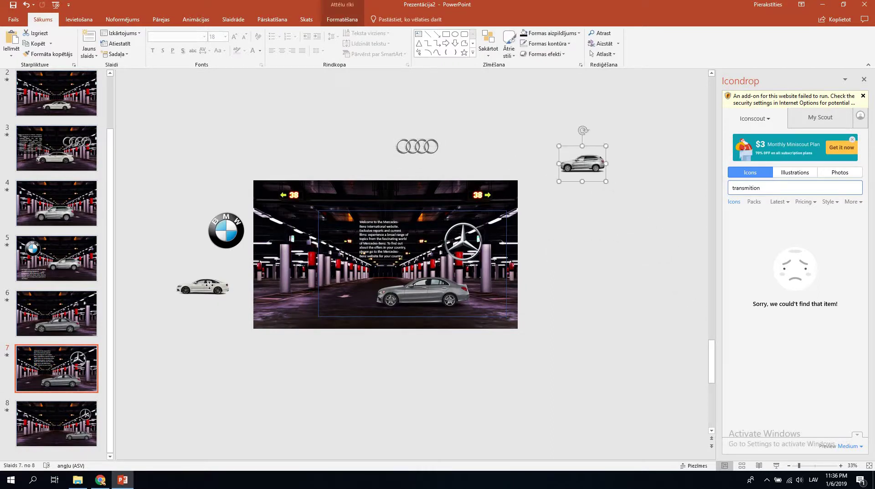
drag(207, 286, 360, 187)
drag(369, 366, 412, 358)
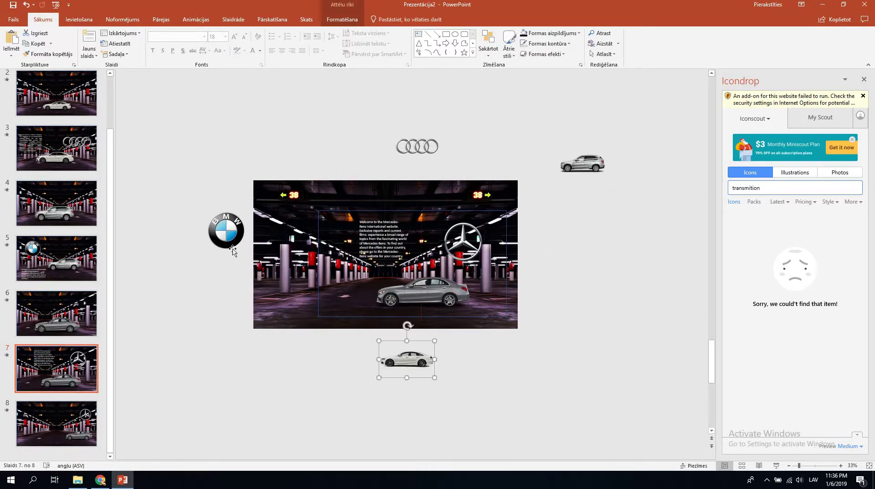
drag(219, 246, 194, 262)
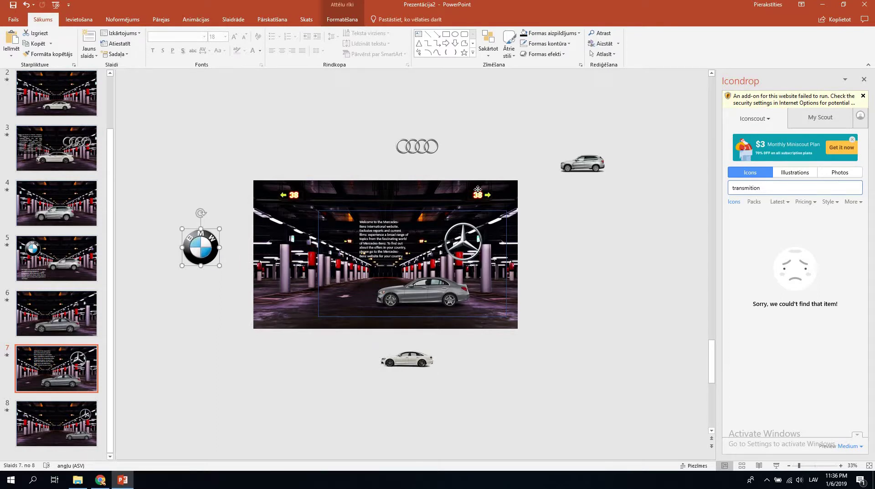
drag(582, 163, 205, 310)
On slide 8, stage the BMW logo, silver SUV, white sedan and Audi logo around the photo
click(59, 424)
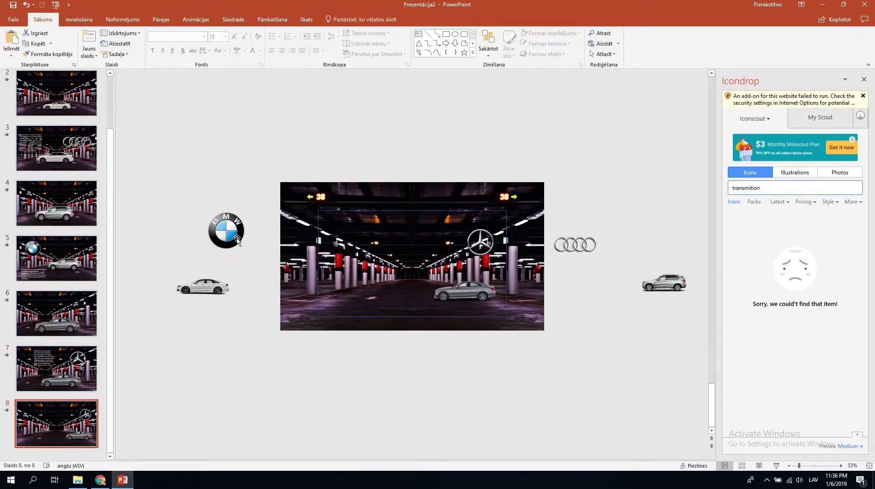
drag(235, 215, 248, 206)
drag(656, 280, 235, 253)
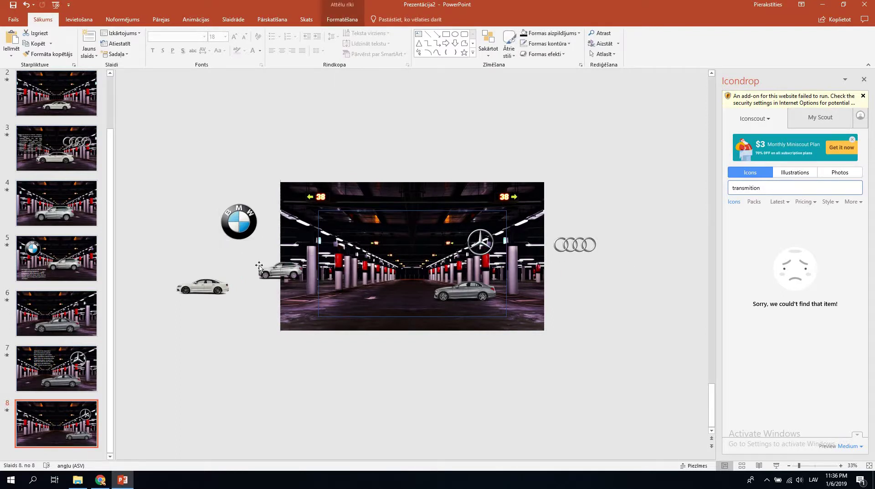
drag(202, 287, 394, 351)
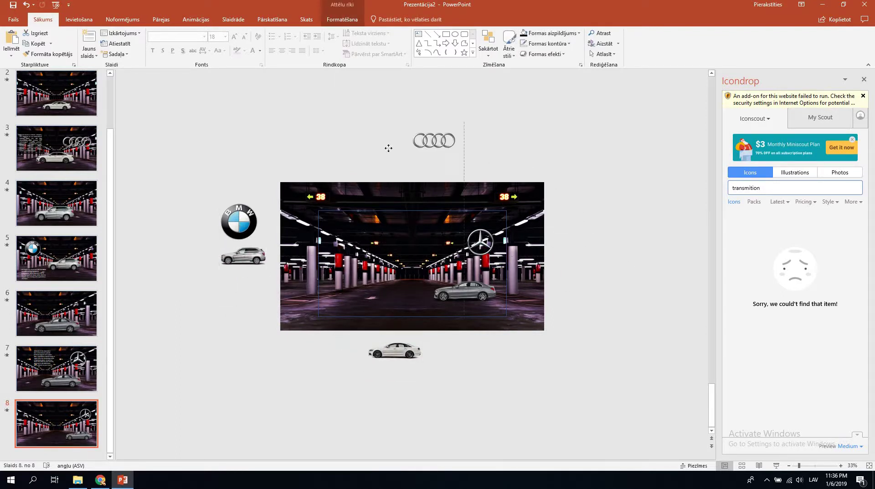
mouse_move(592, 250)
mouse_down()
mouse_move(409, 156)
mouse_move(427, 159)
mouse_up()
click(466, 378)
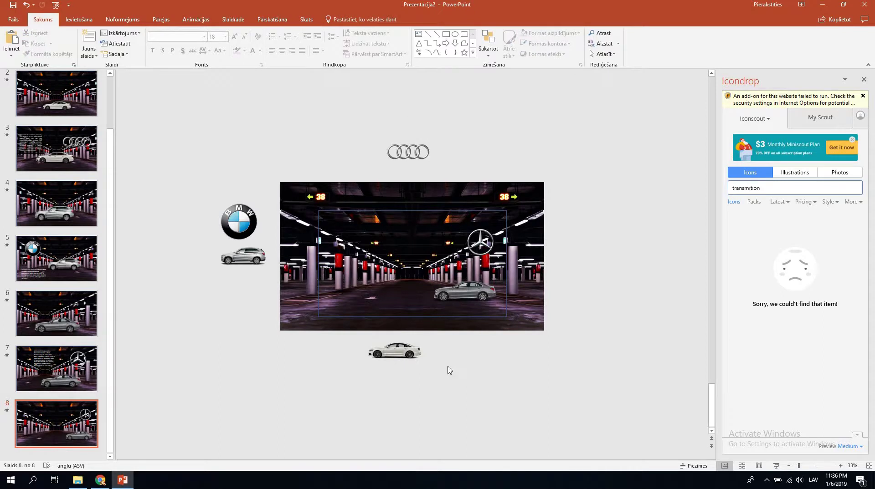
Enlarge the white sedan and place it, the Audi rings, silver SUV and BMW logo onto the photo
click(406, 357)
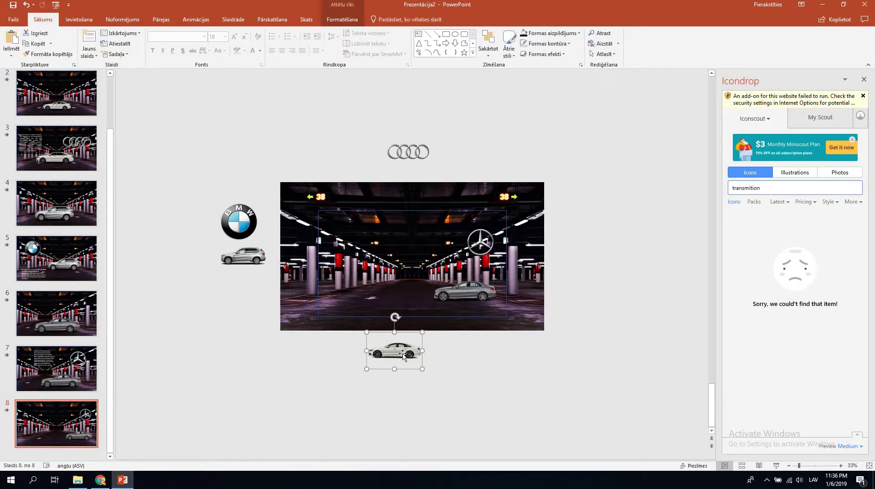
mouse_move(422, 332)
mouse_down()
mouse_move(456, 313)
mouse_move(426, 310)
mouse_up()
mouse_move(411, 155)
mouse_down()
mouse_move(418, 275)
mouse_move(425, 248)
mouse_up()
mouse_move(262, 263)
mouse_down()
mouse_move(364, 306)
mouse_move(389, 265)
mouse_move(363, 290)
mouse_up()
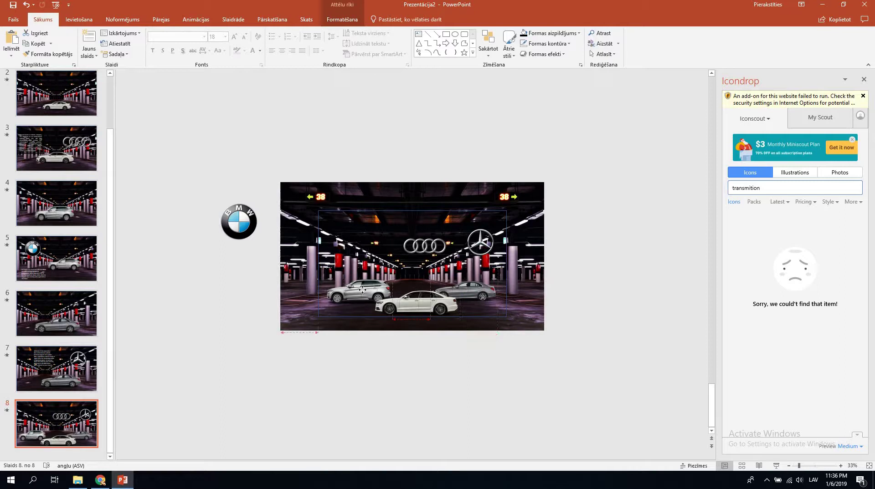
mouse_move(256, 230)
mouse_down()
mouse_move(379, 250)
mouse_move(413, 244)
mouse_up()
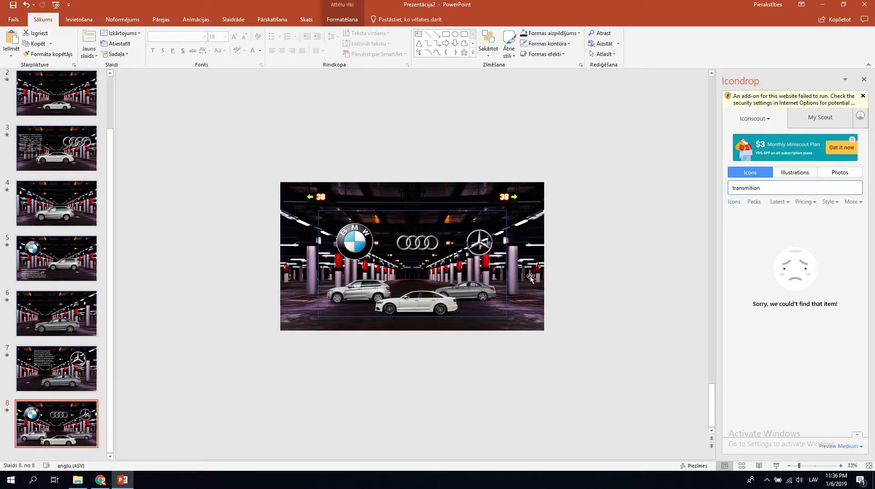
click(572, 276)
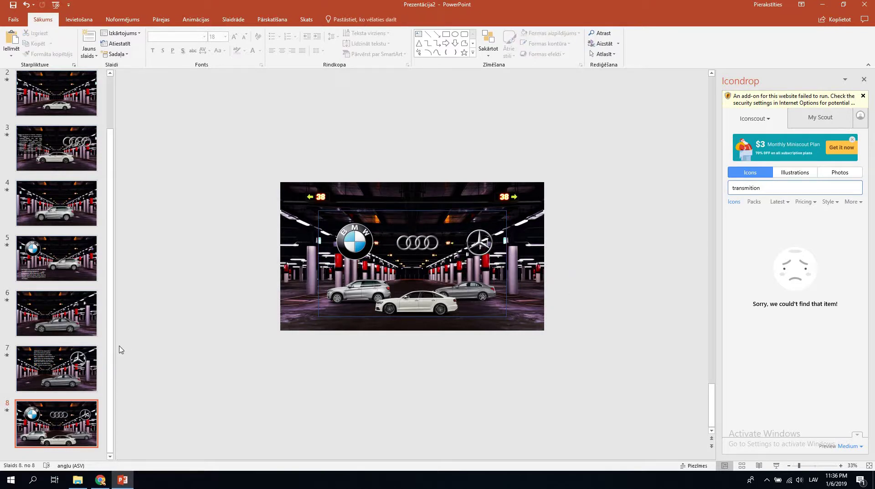
Select slide 1 and start the slide show from the beginning with F5
scroll(42, 114, up, 3)
click(42, 115)
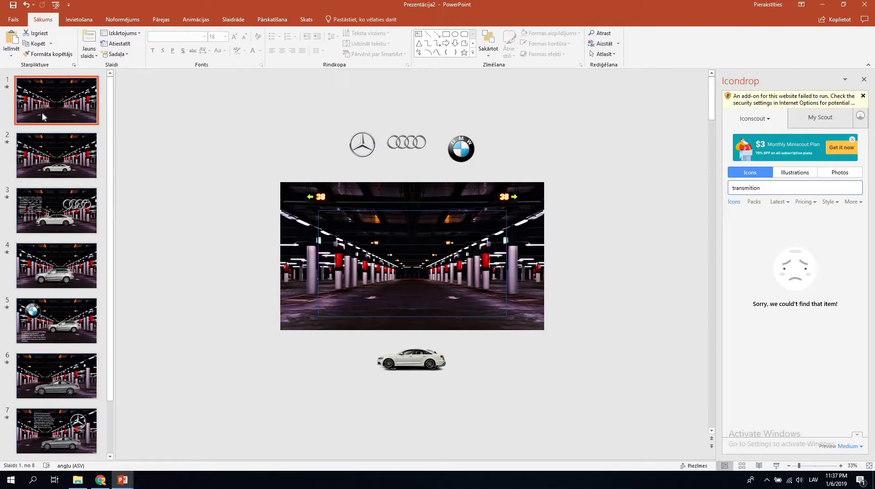
key(F5)
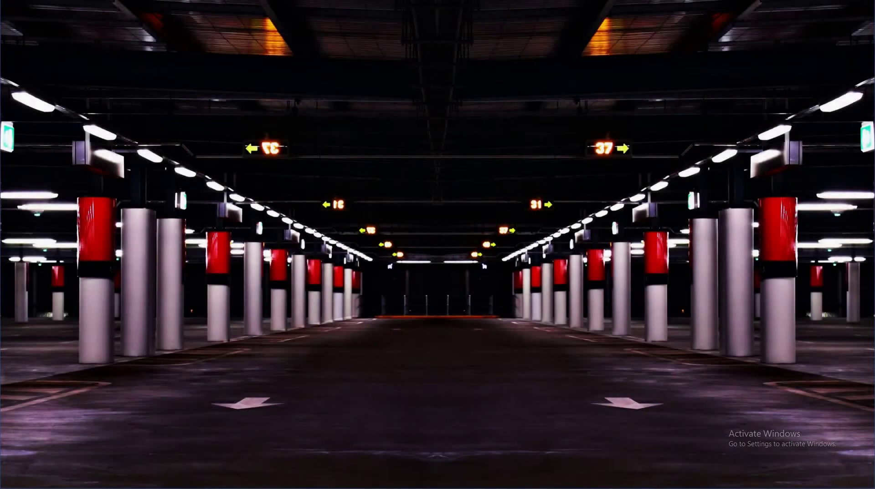
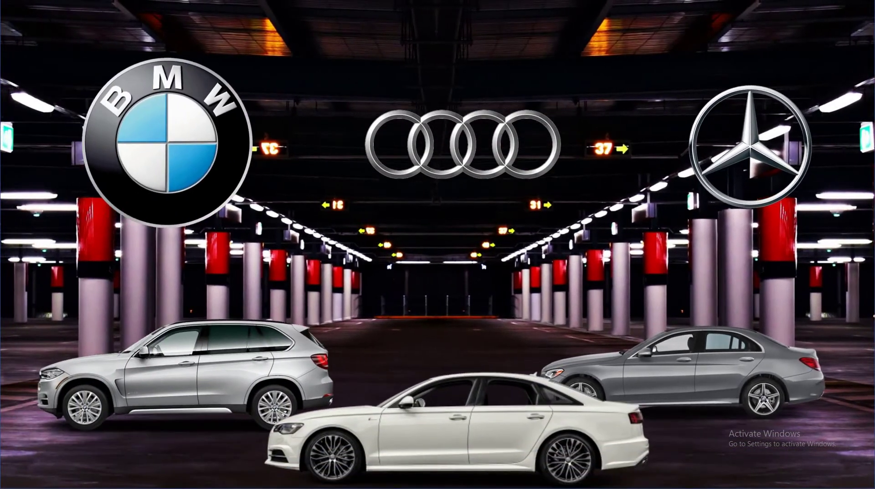
Leave the slideshow and browse car slides 6, 7 and 5 in the editor
key(Escape)
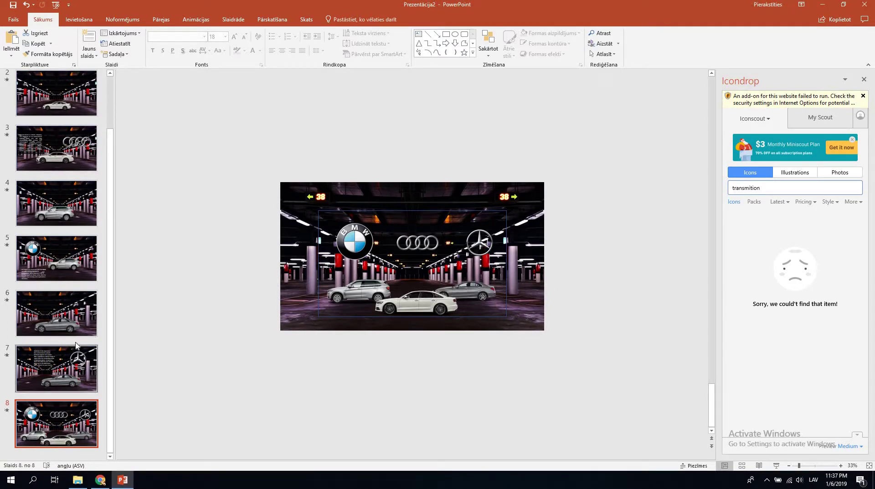
click(78, 321)
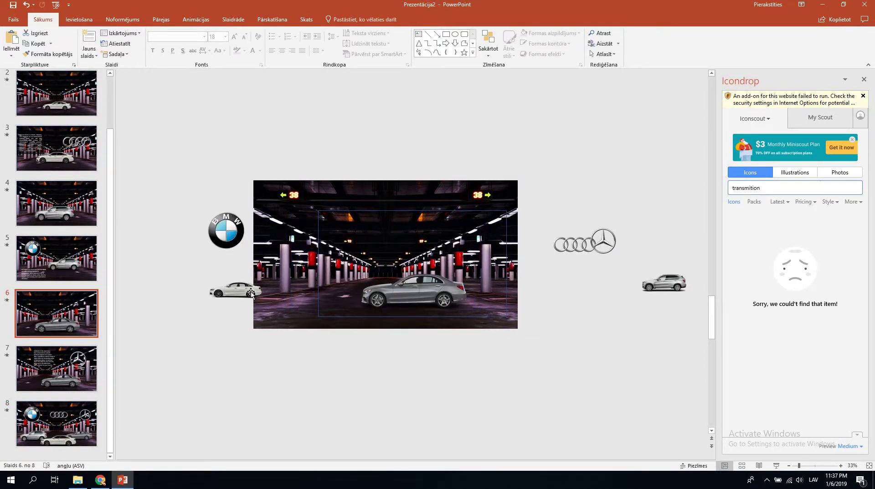
click(75, 375)
click(76, 334)
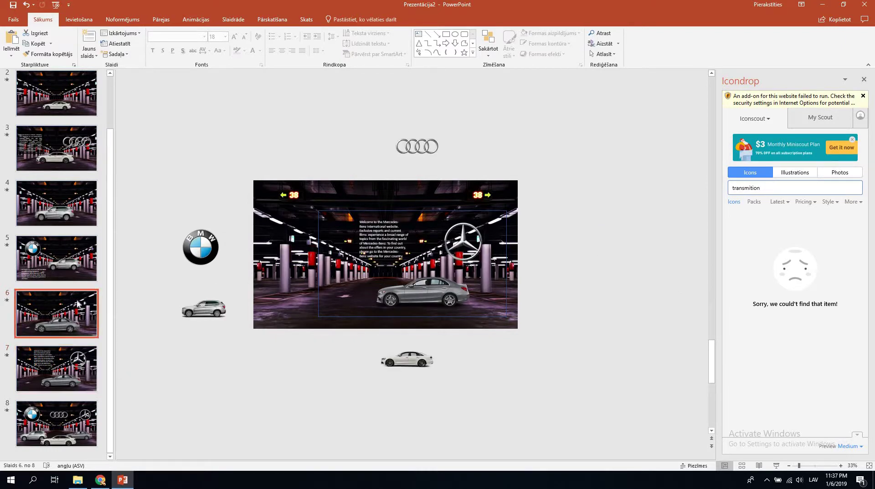
click(62, 248)
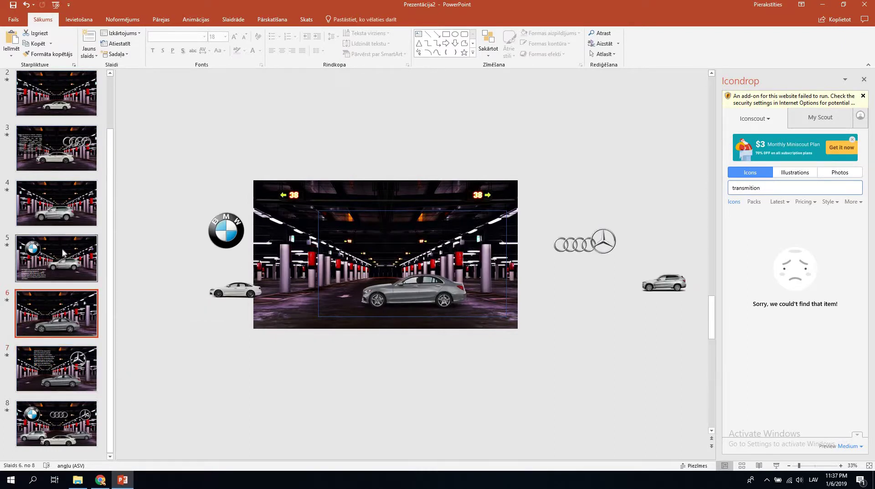
click(74, 308)
click(79, 364)
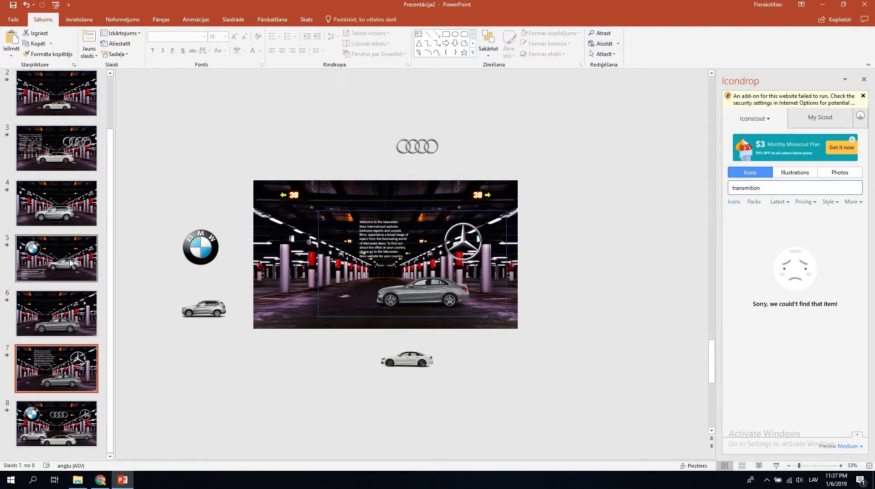
Go back to the Audi slide 3, check slide 4, and return to slide 3
click(72, 264)
click(69, 210)
click(66, 156)
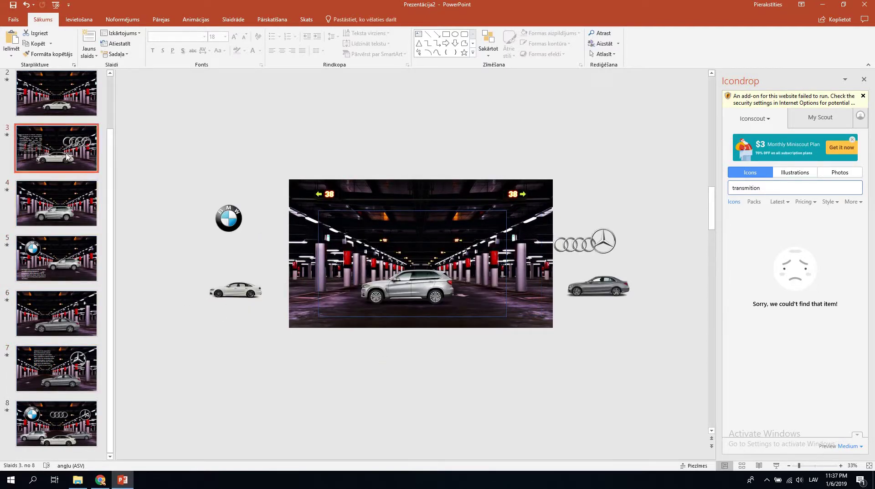
click(75, 272)
click(76, 317)
click(77, 221)
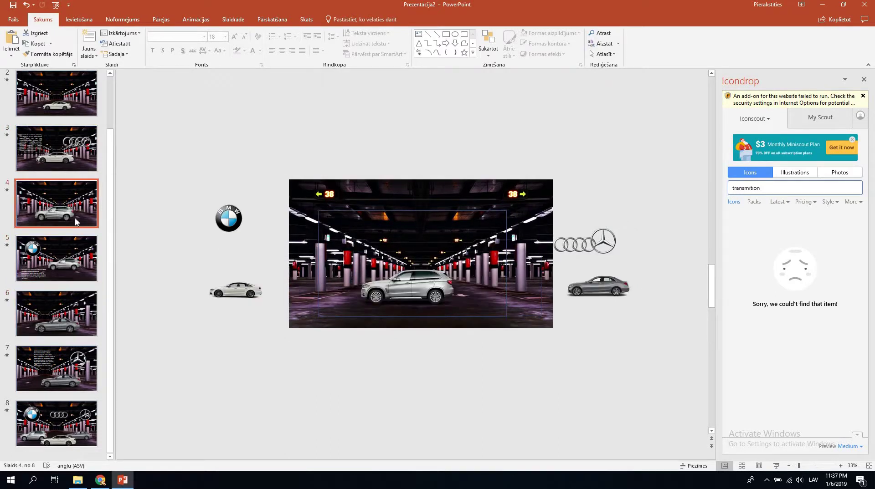
click(71, 164)
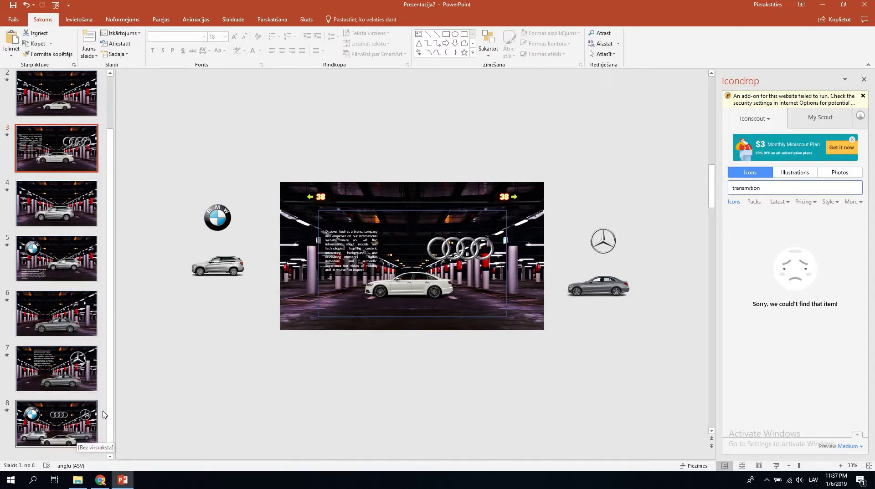
scroll(100, 415, up, 2)
scroll(96, 412, down, 2)
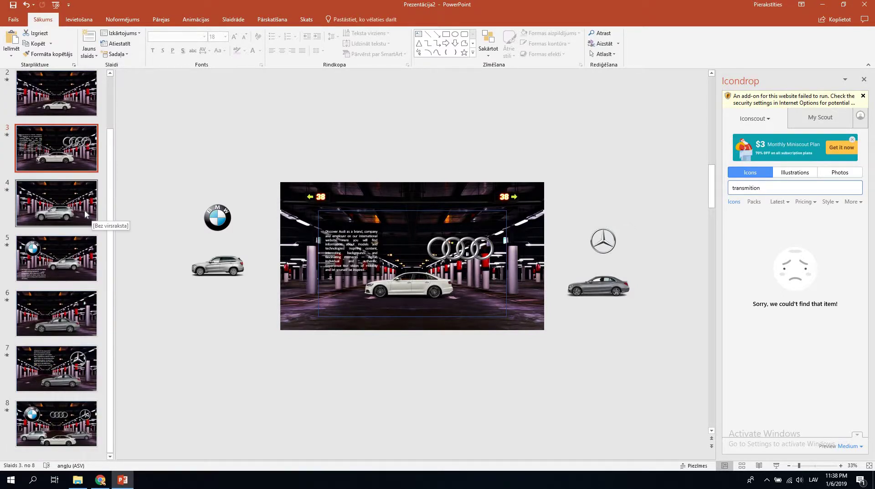
scroll(81, 278, up, 2)
scroll(81, 280, down, 2)
Add a new blank slide 9 after slide 8
right_click(91, 424)
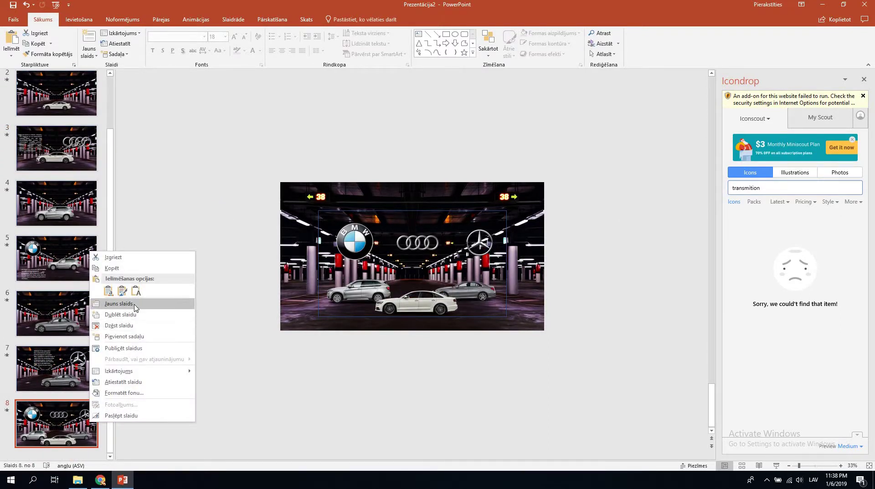
click(120, 303)
click(413, 288)
scroll(424, 292, up, 2)
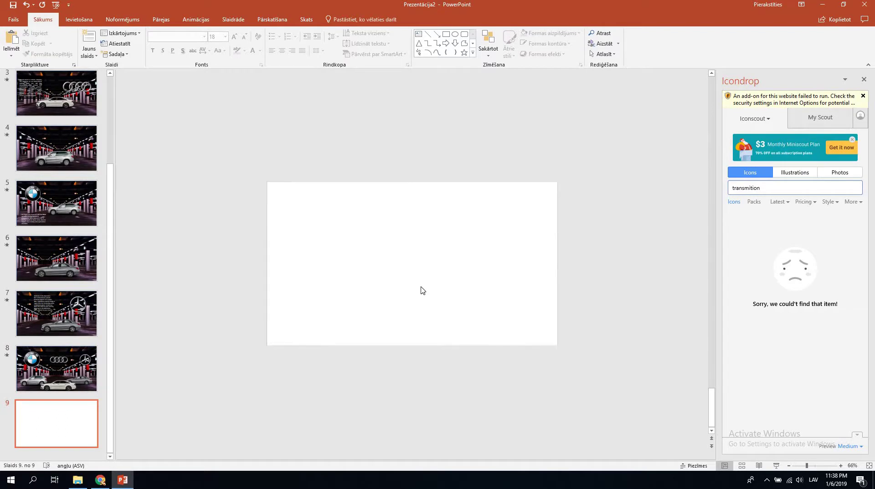
scroll(484, 300, up, 3)
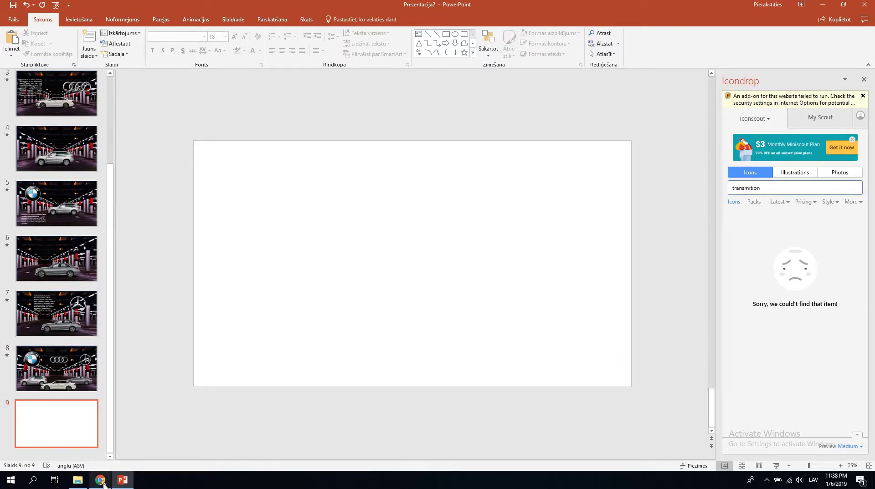
Place the sunset mountain picture on slide 9 and enlarge it past the slide edges
click(77, 480)
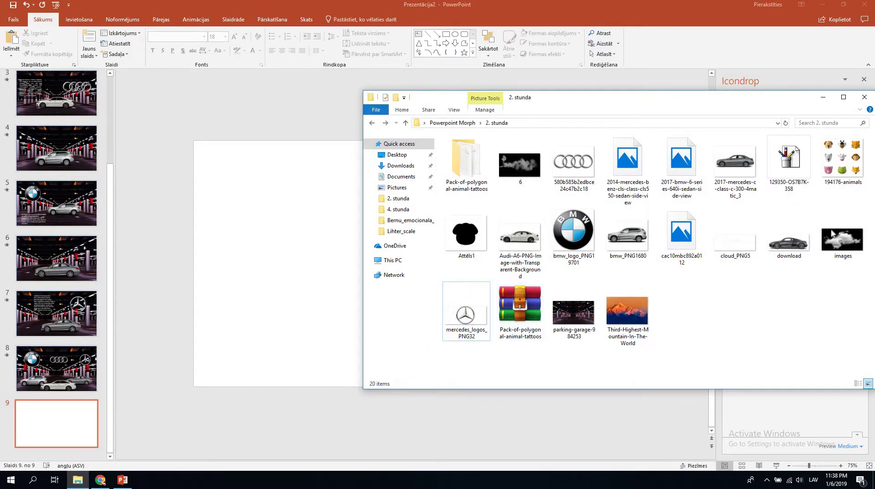
drag(627, 312, 280, 269)
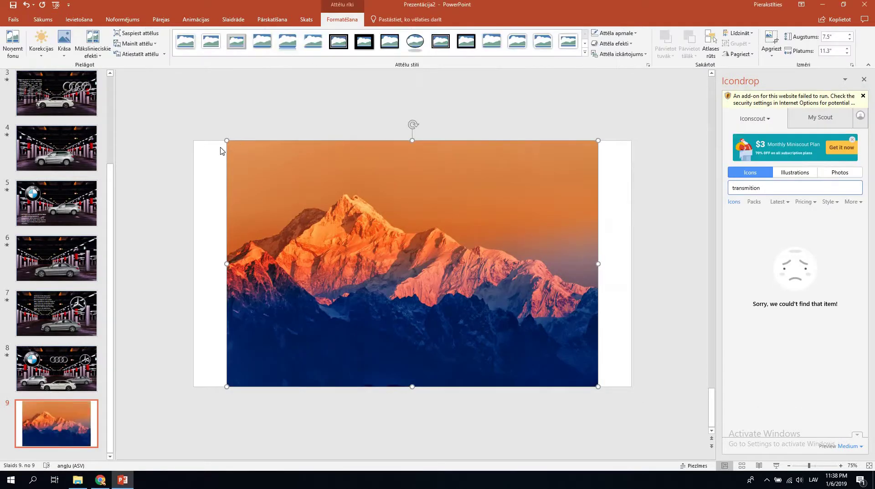
drag(204, 138, 190, 133)
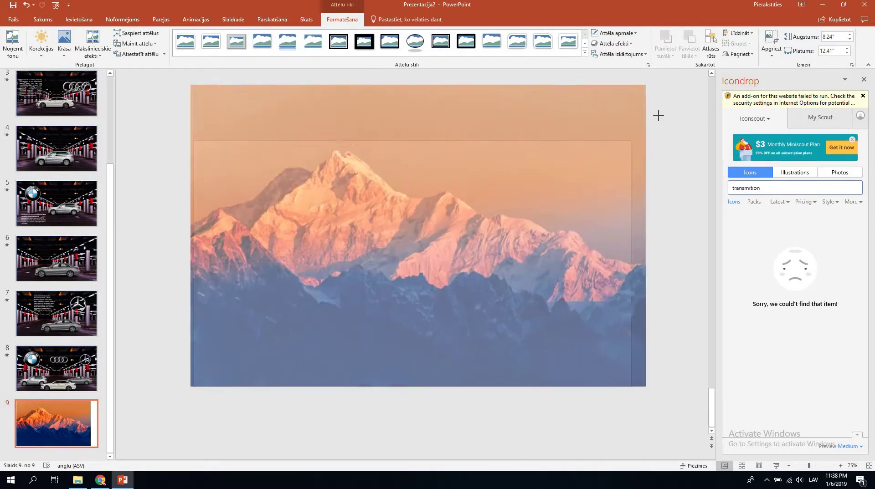
drag(597, 116, 659, 75)
mouse_move(511, 200)
mouse_down()
mouse_move(540, 228)
mouse_move(556, 225)
mouse_up()
key(Page_Up)
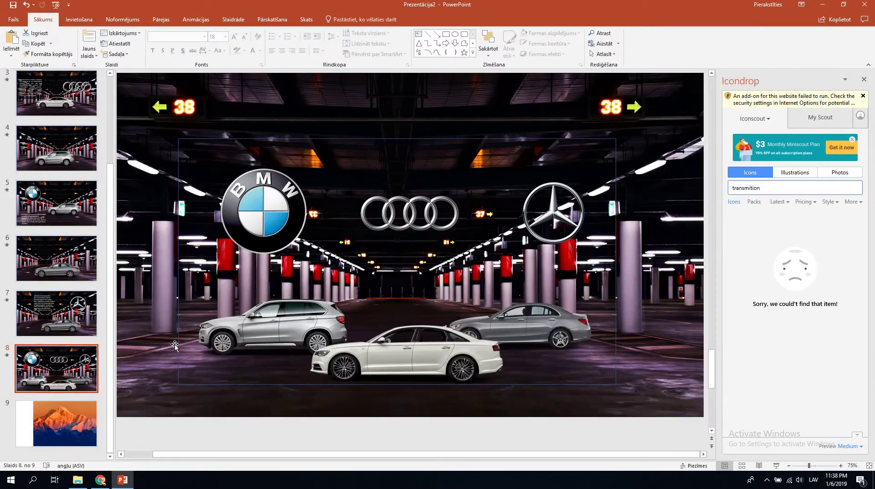
Paste slide 8's thin frame rectangle onto slide 9 and shift the mountain picture left
click(177, 341)
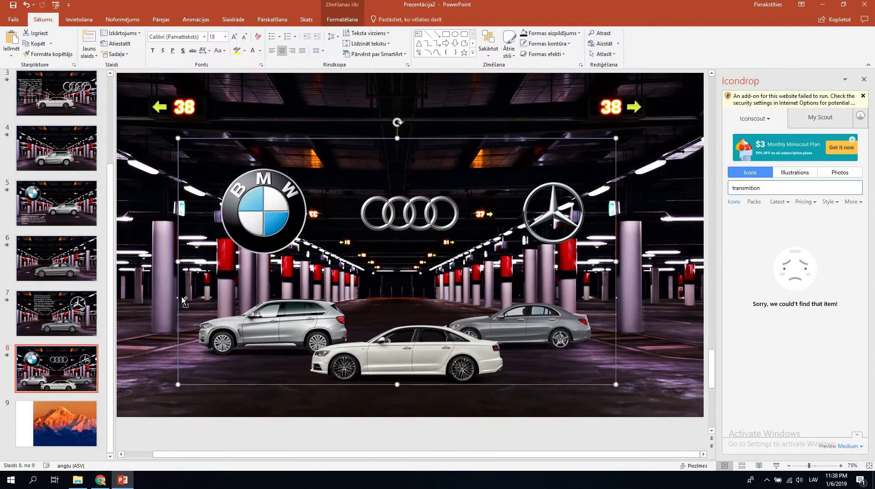
click(57, 430)
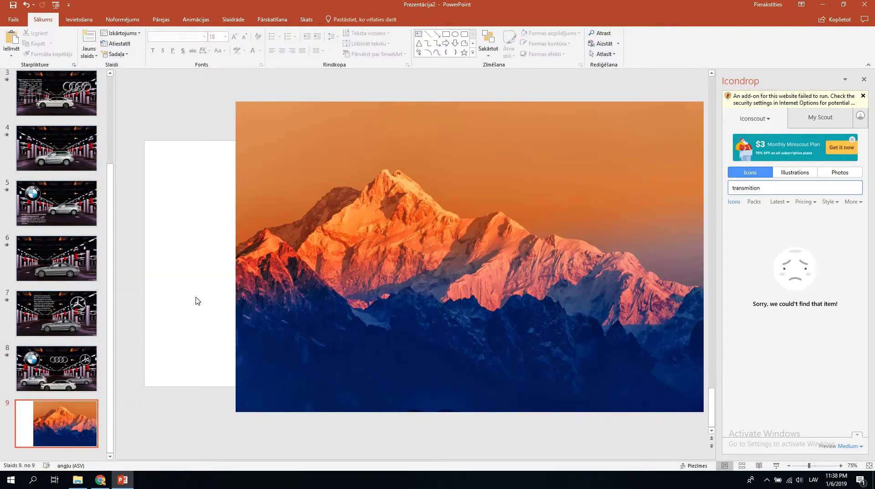
key(ctrl+v)
drag(613, 297, 506, 305)
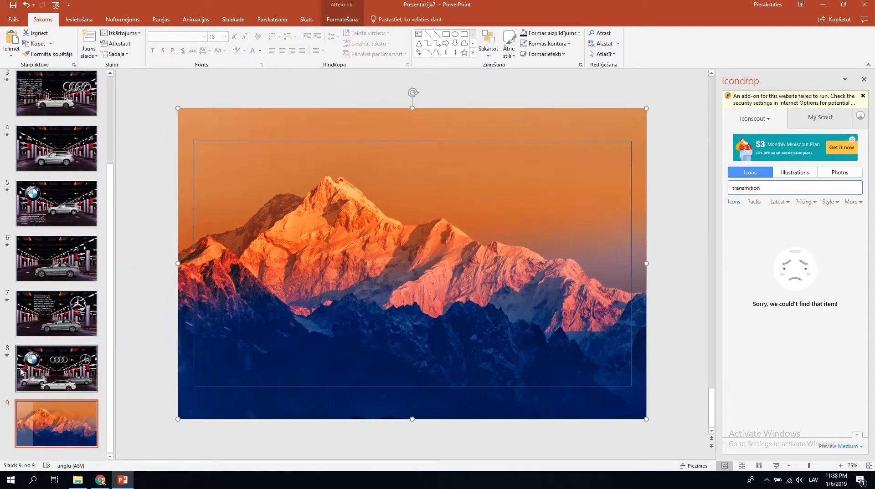
Recheck slide 8's frame, nudge the mountain picture down, and close the Icondrop pane
click(59, 369)
click(194, 326)
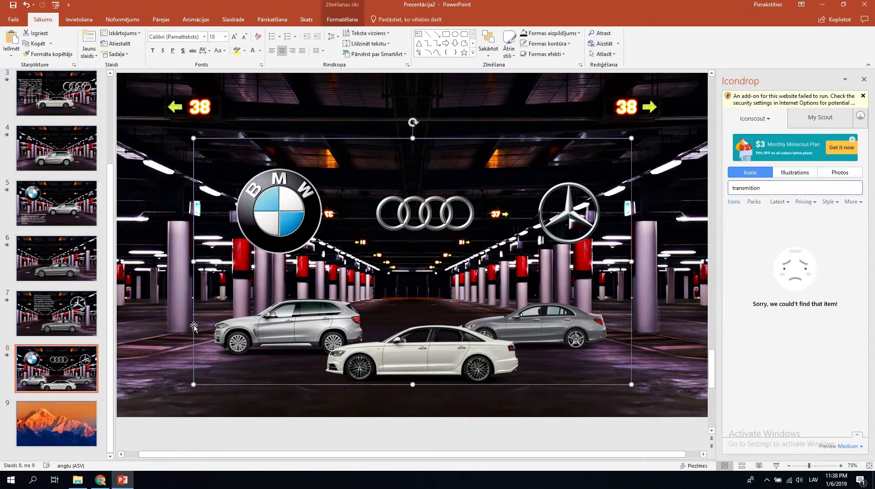
key(Escape)
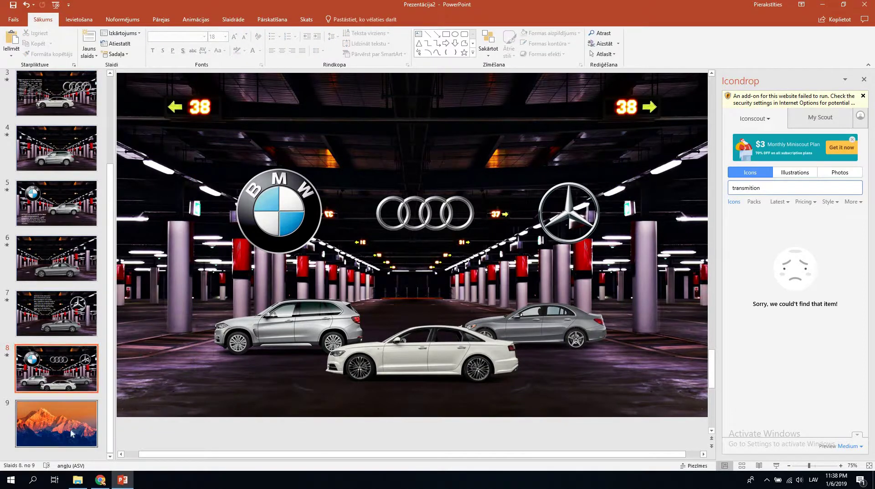
click(68, 424)
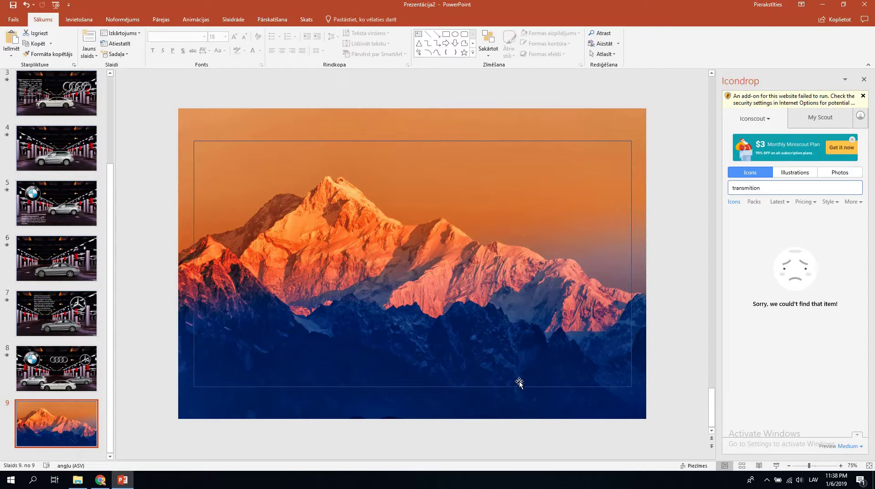
mouse_move(527, 397)
mouse_down()
mouse_move(528, 421)
mouse_move(511, 412)
mouse_up()
click(662, 322)
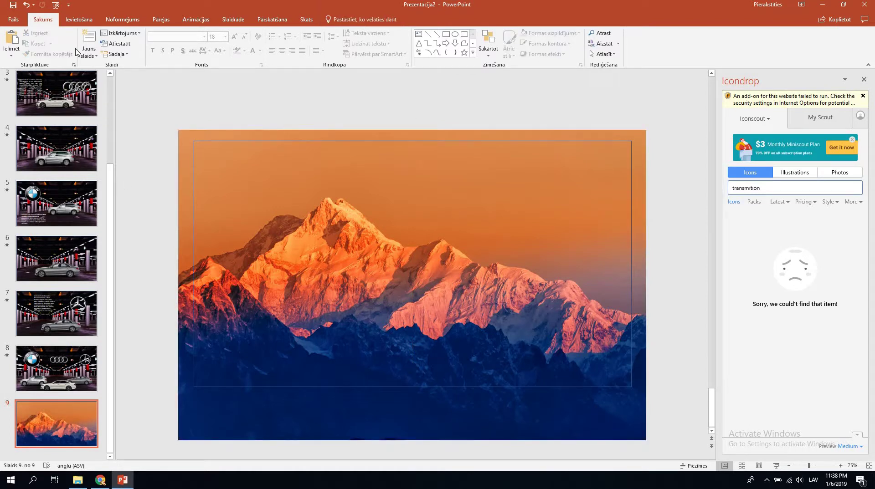
click(863, 79)
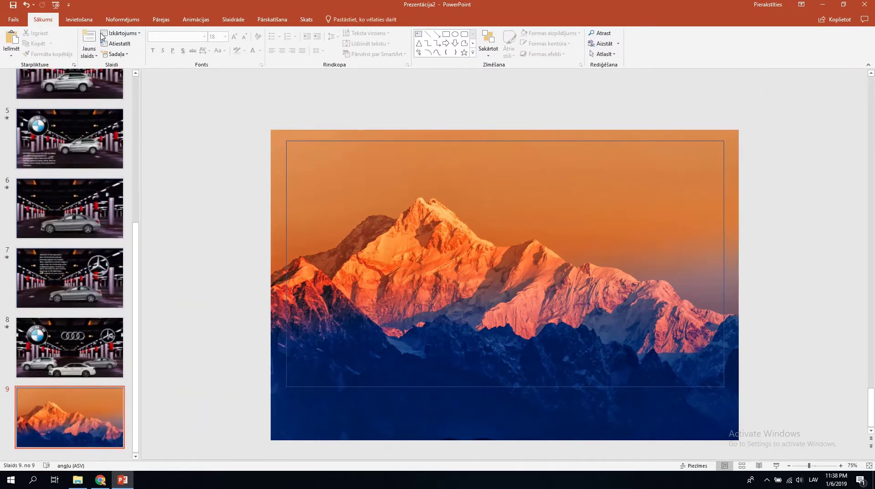
Drop the cloud image from the project folder across the mountain peaks on slide 9
click(80, 21)
click(77, 480)
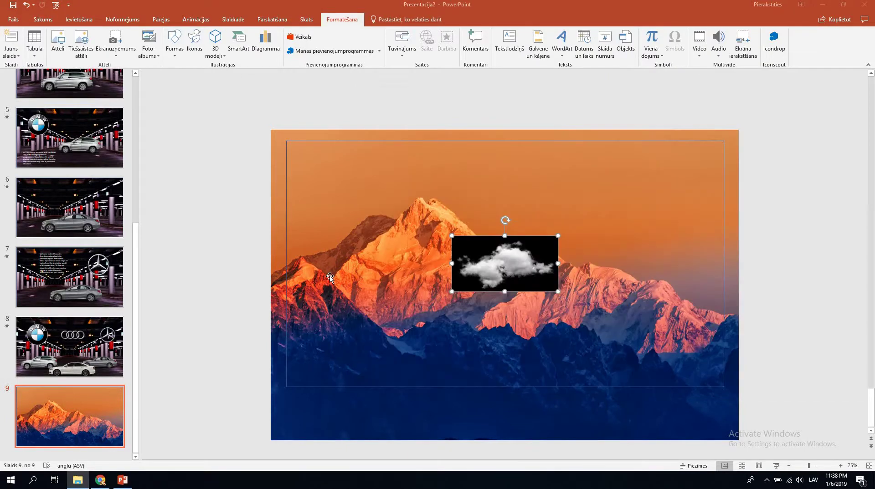
drag(842, 239, 332, 279)
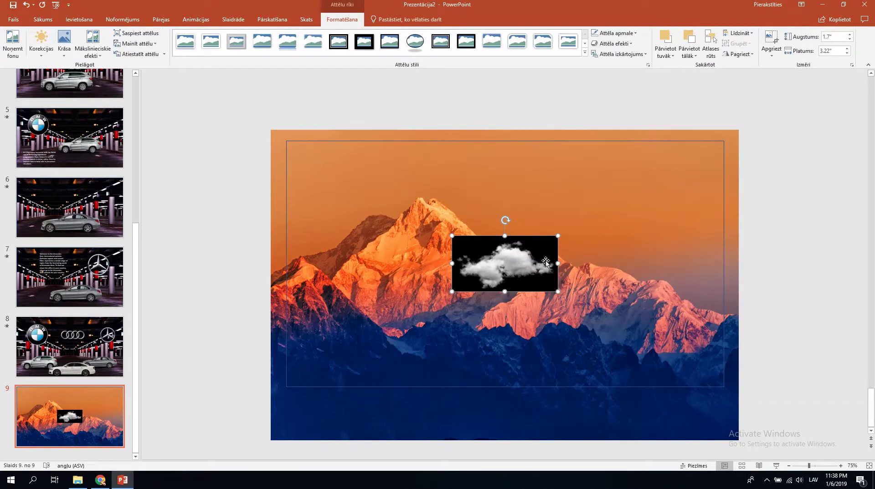
key(Delete)
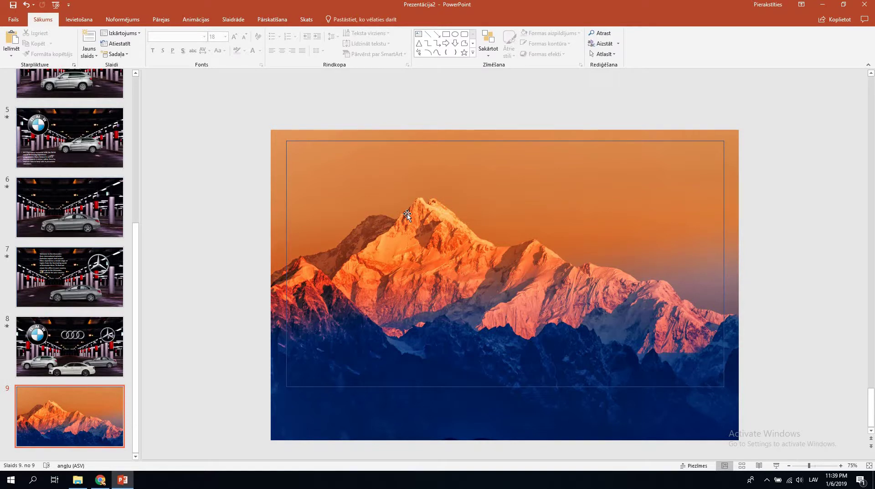
key(ctrl+z)
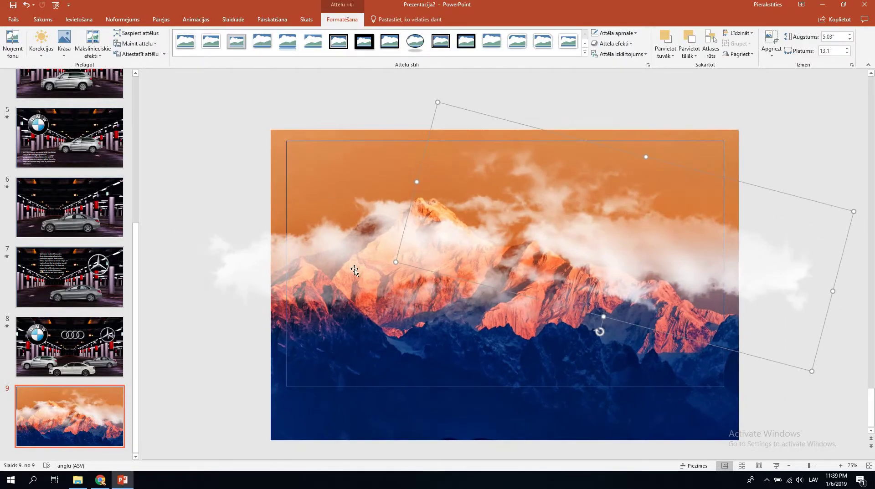
Undo and redo until the larger, unrotated cloud picture is back
key(ctrl+z)
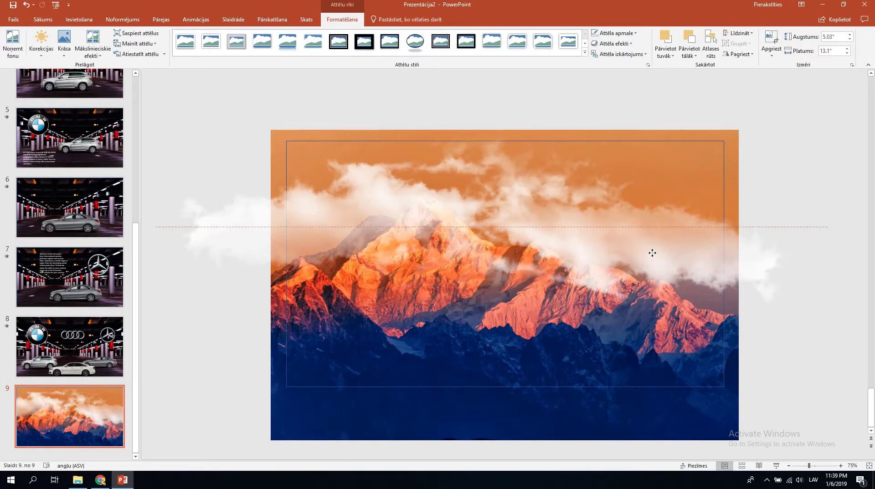
key(ctrl+z)
key(ctrl+z)
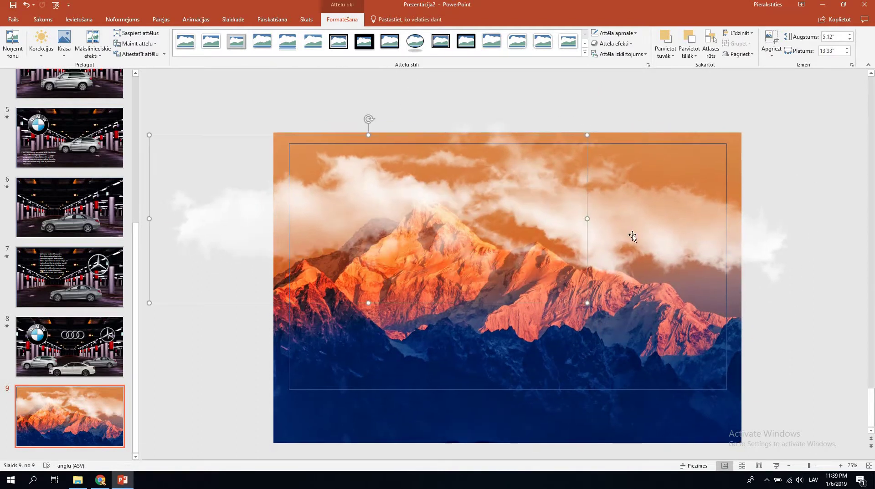
key(ctrl+z)
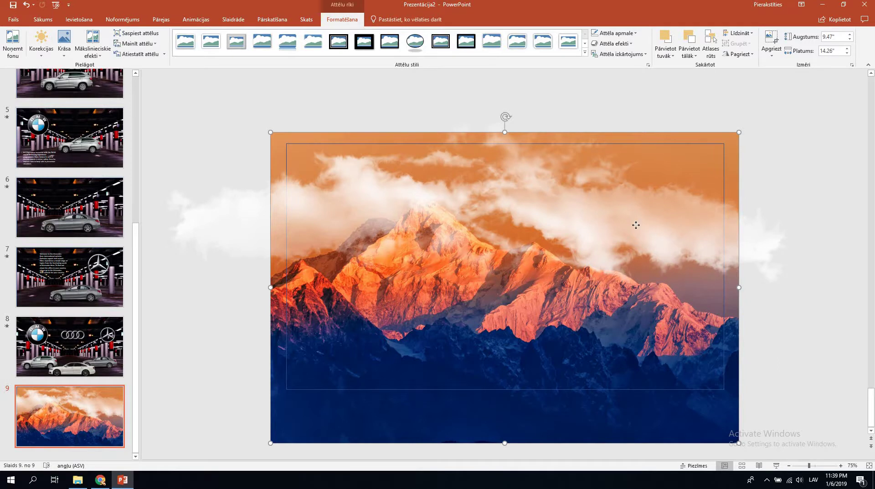
key(ctrl+y)
key(ctrl+z)
key(ctrl+y)
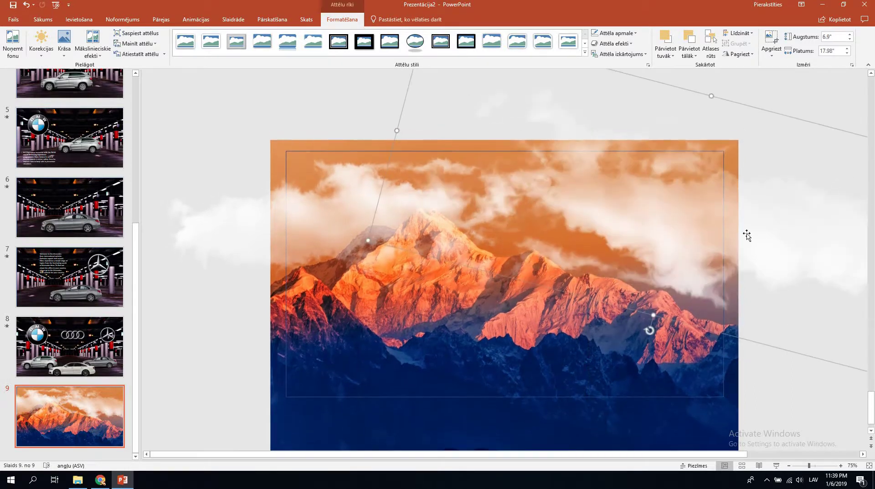
key(ctrl+z)
Move the cloud picture left past the slide edge and enlarge it to 6.35" by 16.55"
drag(613, 254, 228, 282)
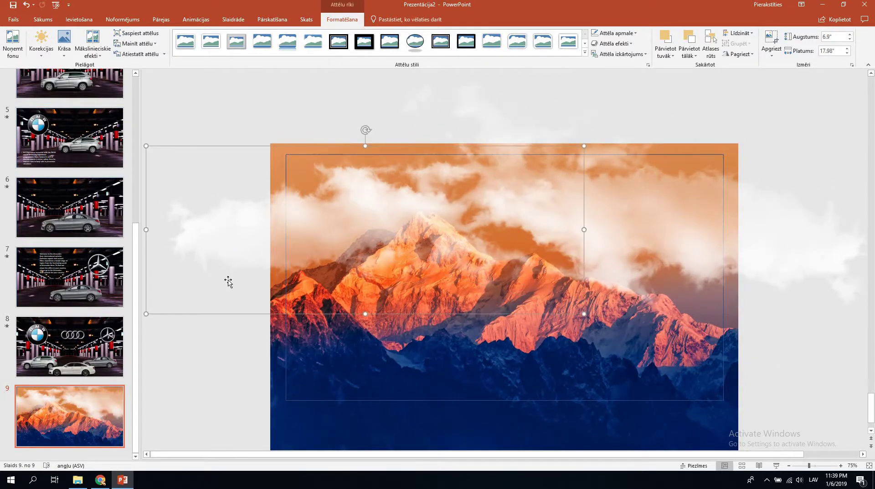
drag(145, 316, 46, 356)
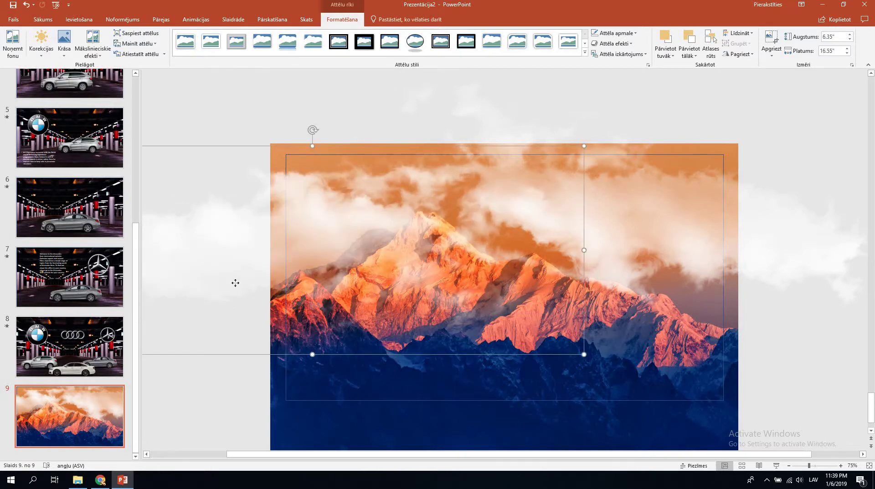
drag(203, 323, 291, 332)
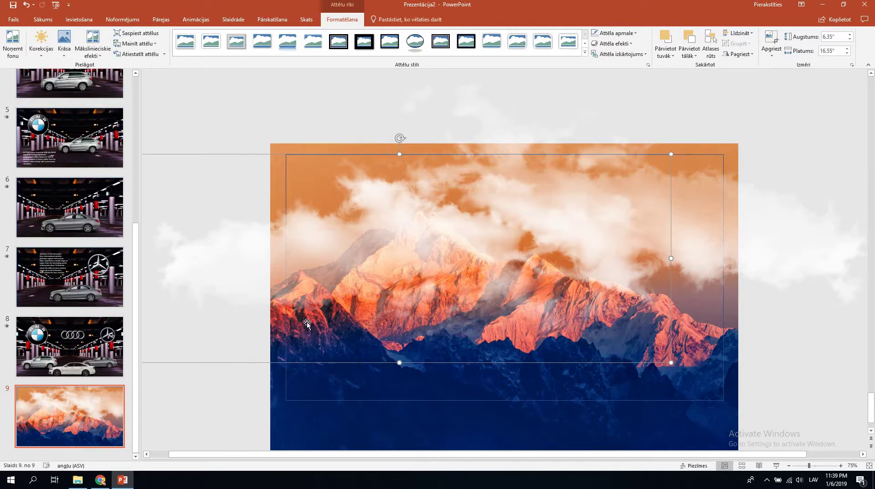
click(782, 413)
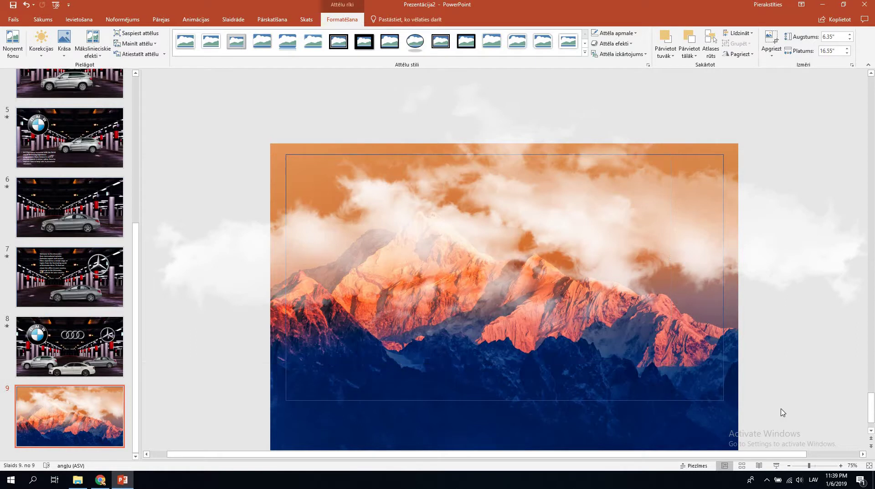
scroll(460, 299, up, 1)
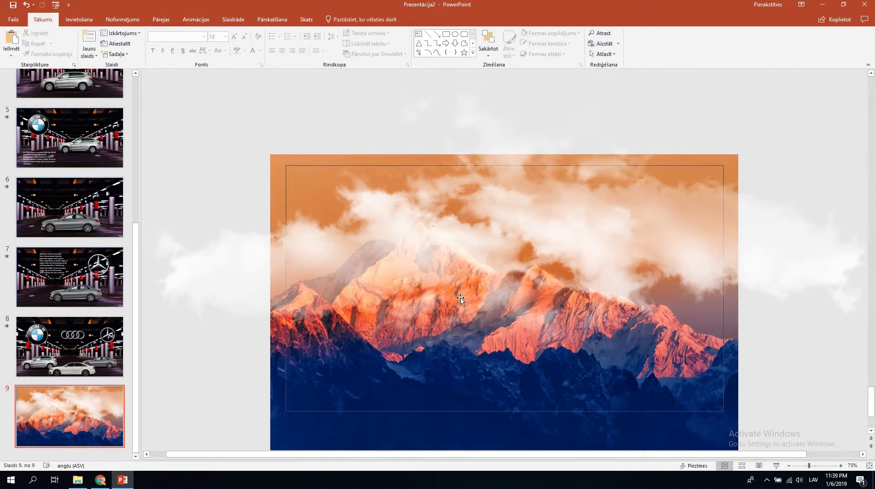
click(286, 331)
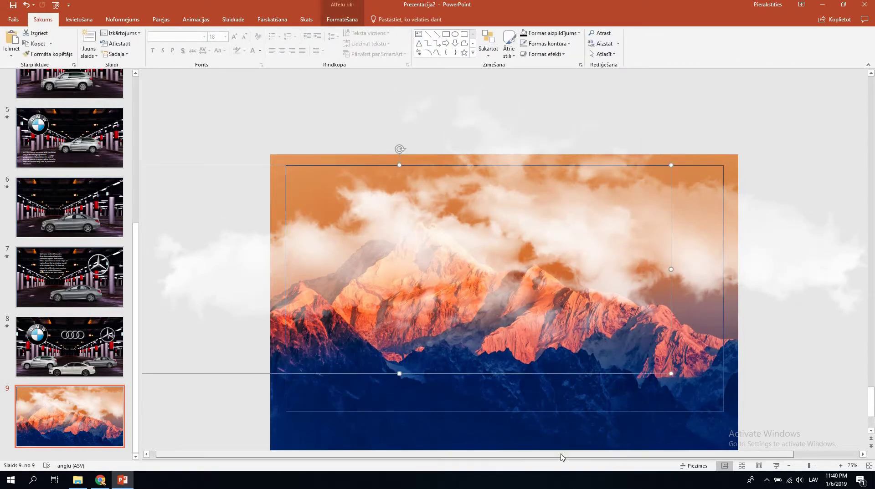
drag(562, 457, 557, 458)
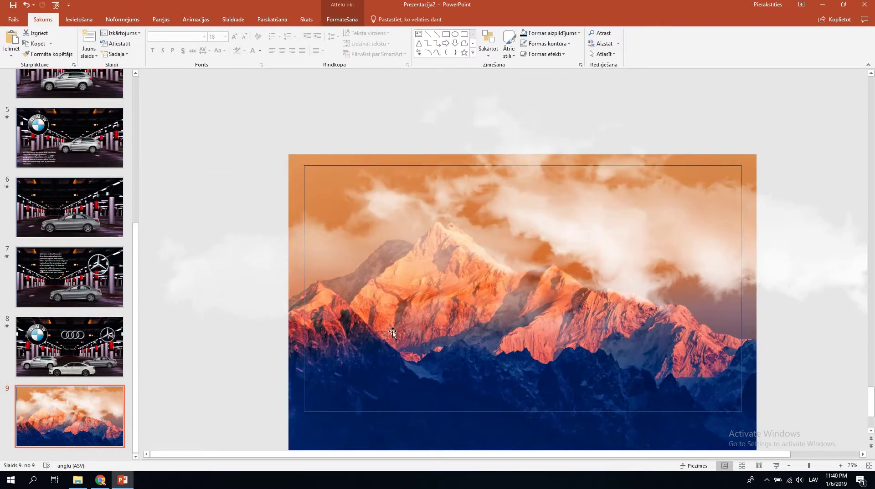
Reposition the large rotated cloud picture over the middle of the peaks
click(697, 333)
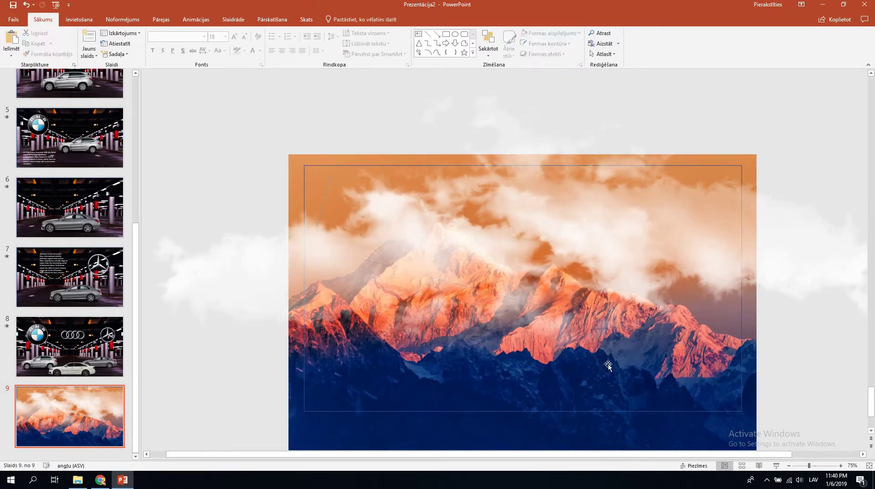
drag(618, 254, 582, 270)
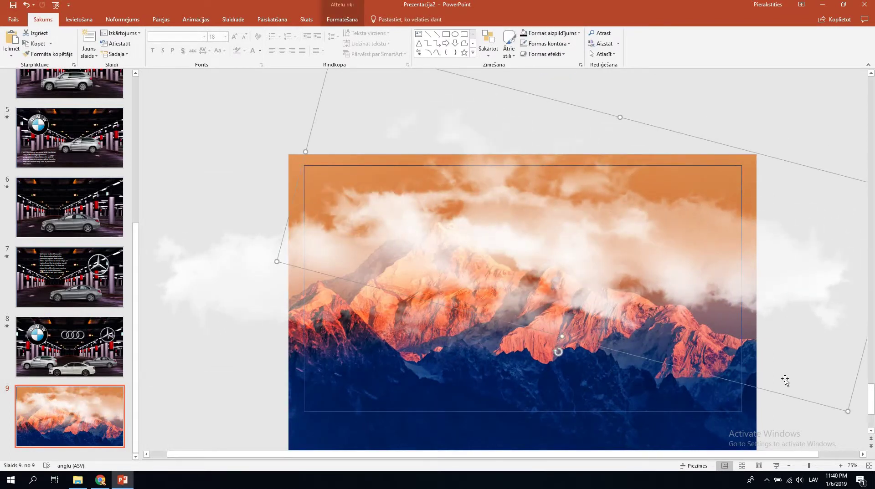
drag(693, 285, 704, 278)
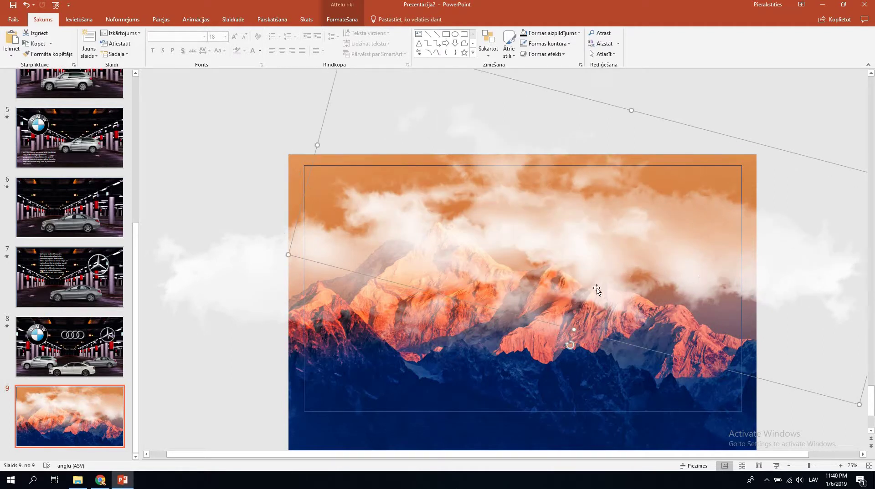
click(576, 427)
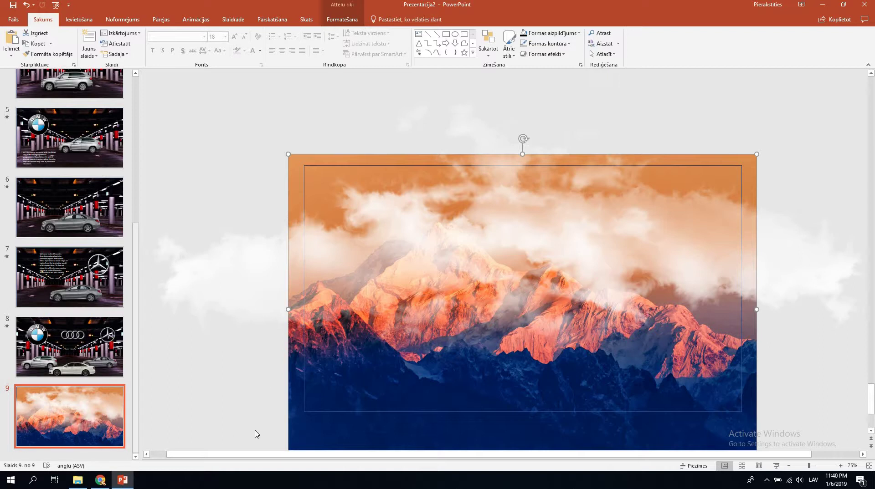
click(255, 388)
scroll(433, 264, up, 1)
Draw a rounded rectangle above the top of the slide
scroll(484, 241, down, 1)
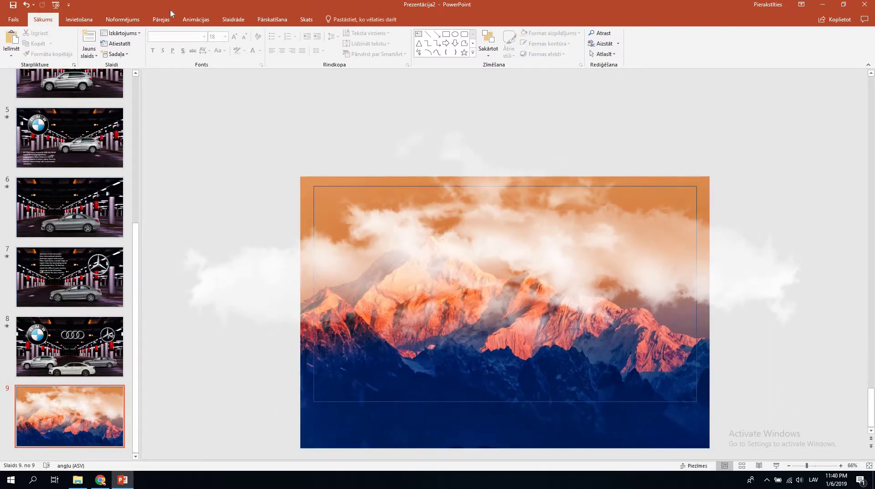
click(79, 19)
click(122, 20)
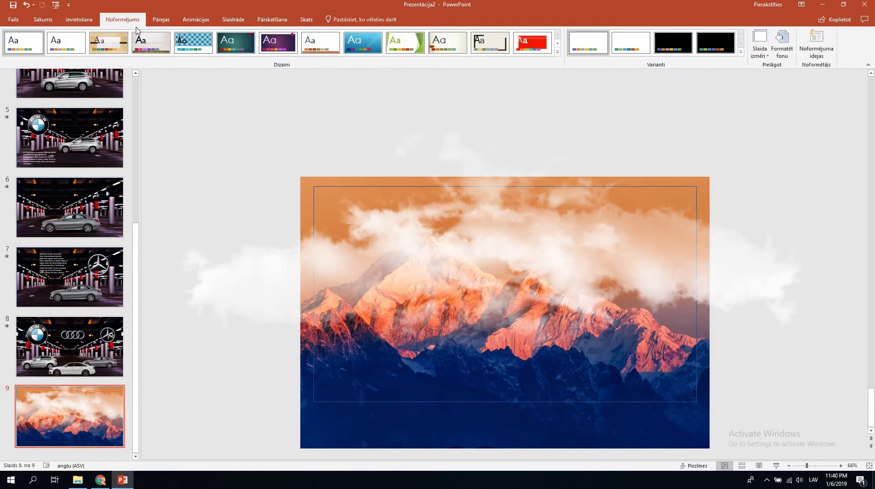
click(79, 20)
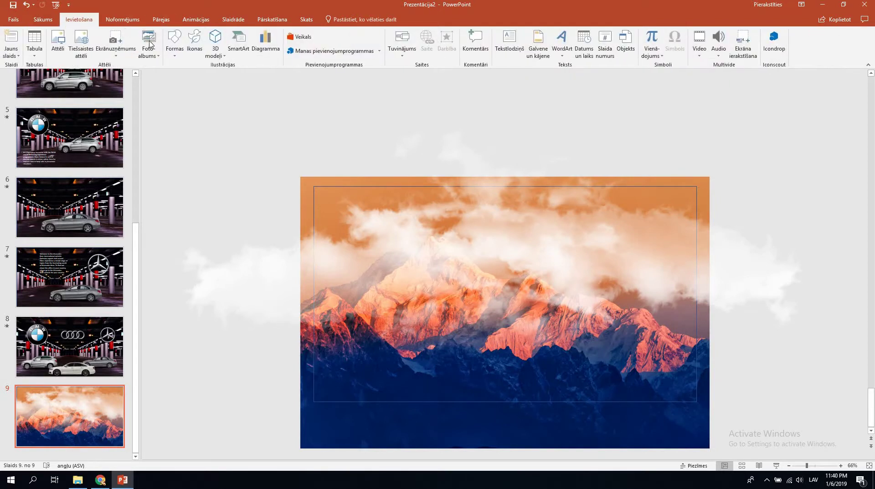
click(175, 43)
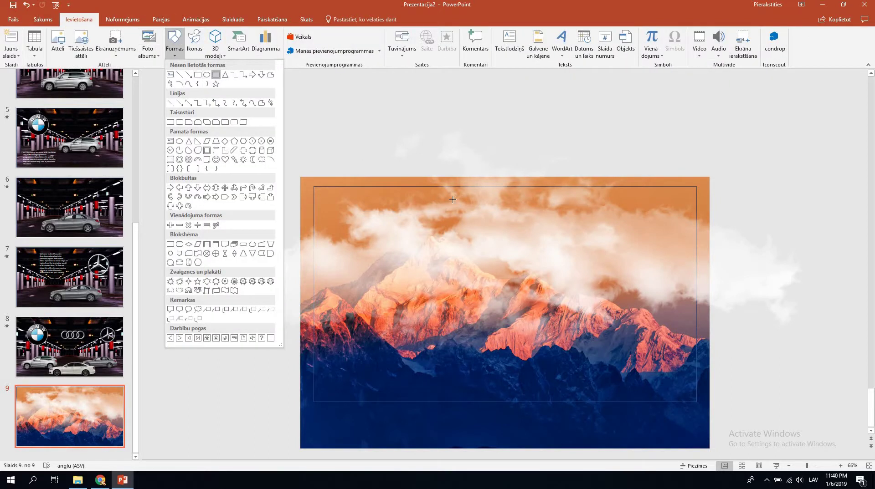
click(213, 74)
drag(394, 126, 592, 180)
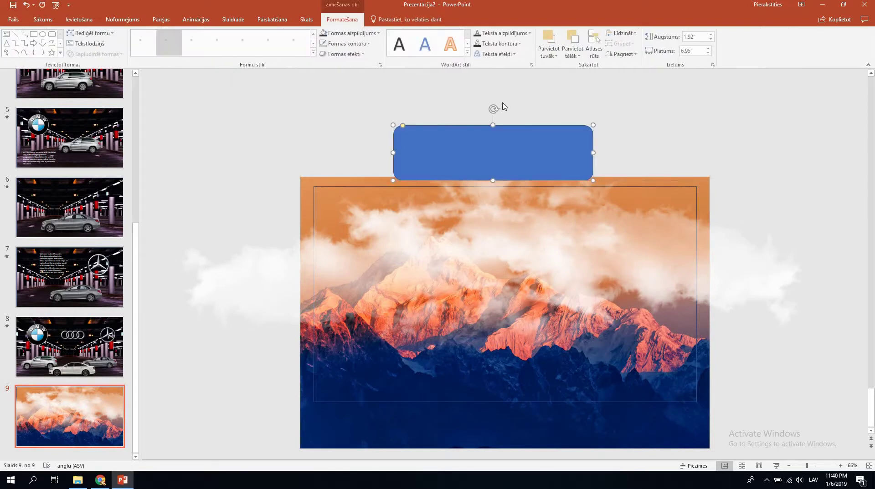
Give the rounded rectangle no fill and a white 4½ pt outline
click(351, 33)
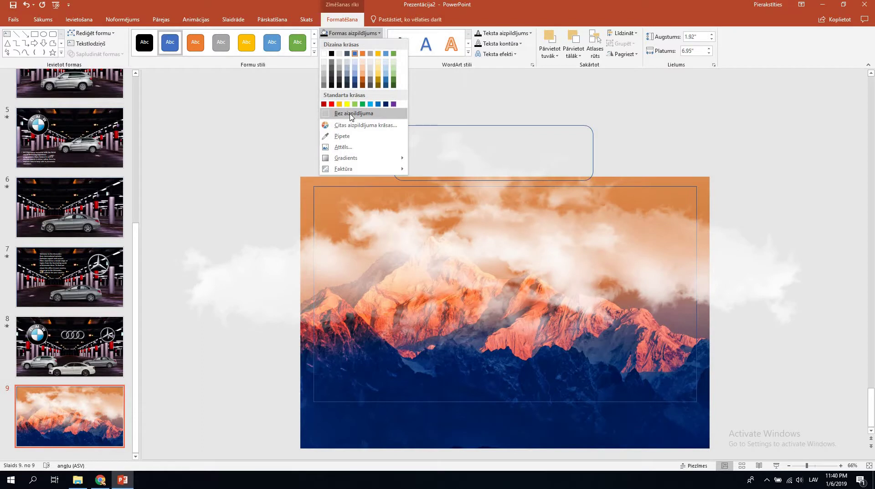
click(352, 114)
click(349, 44)
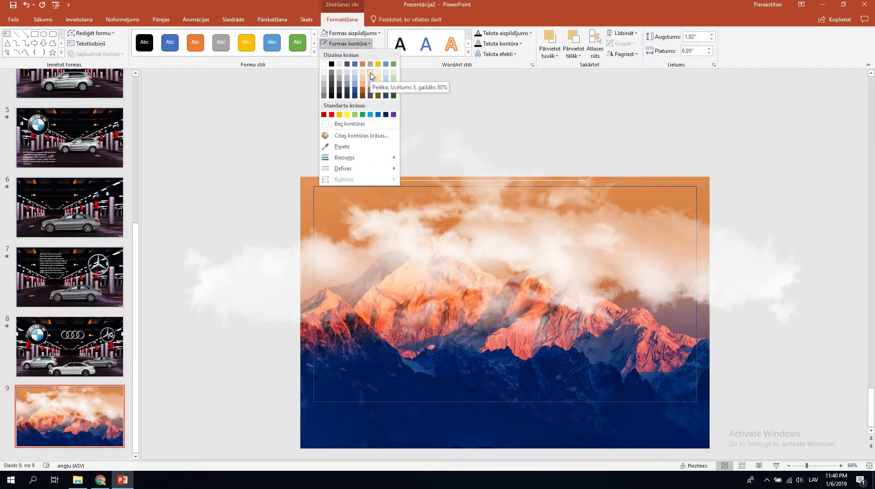
click(324, 64)
click(368, 43)
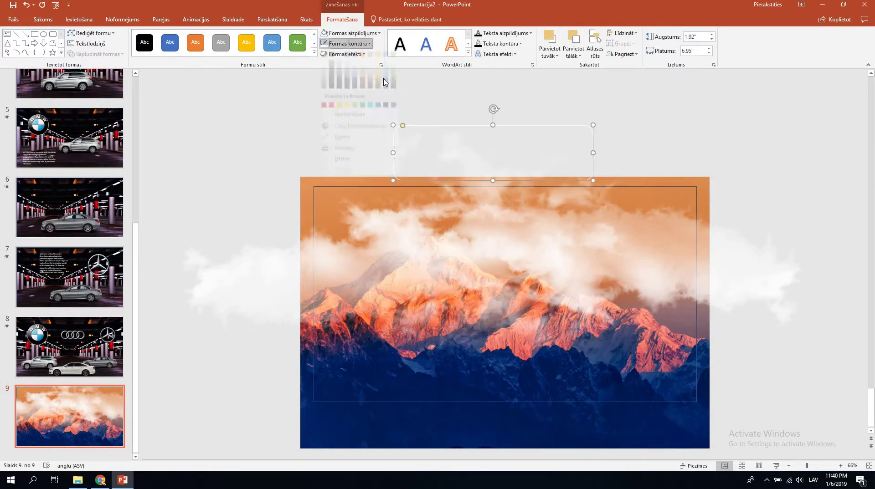
mouse_move(344, 157)
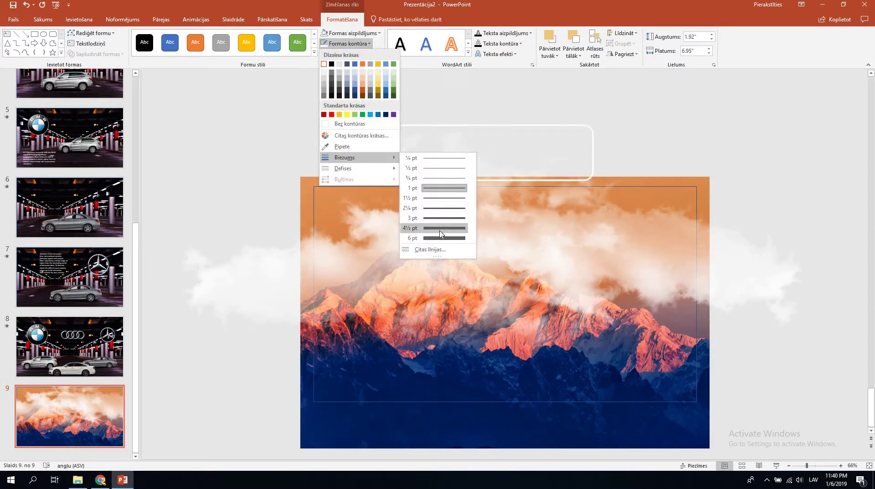
click(439, 231)
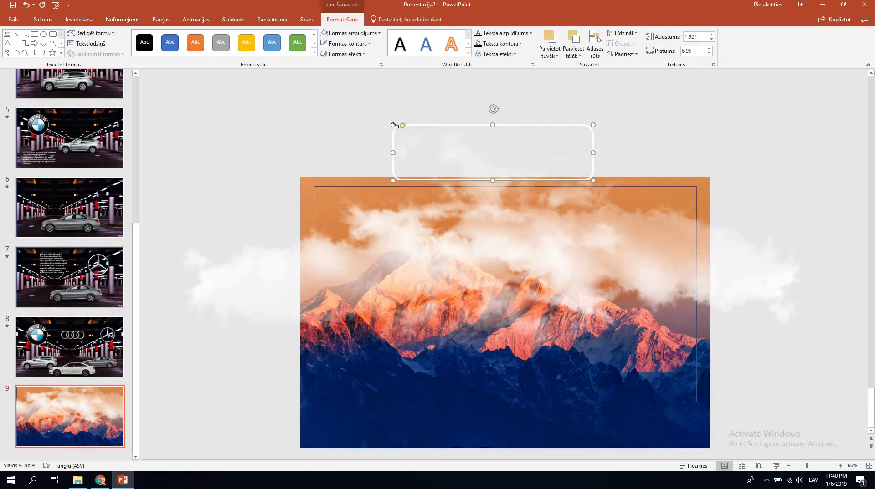
Shrink the rounded rectangle and move it up and left above the slide
drag(402, 133, 412, 142)
click(511, 168)
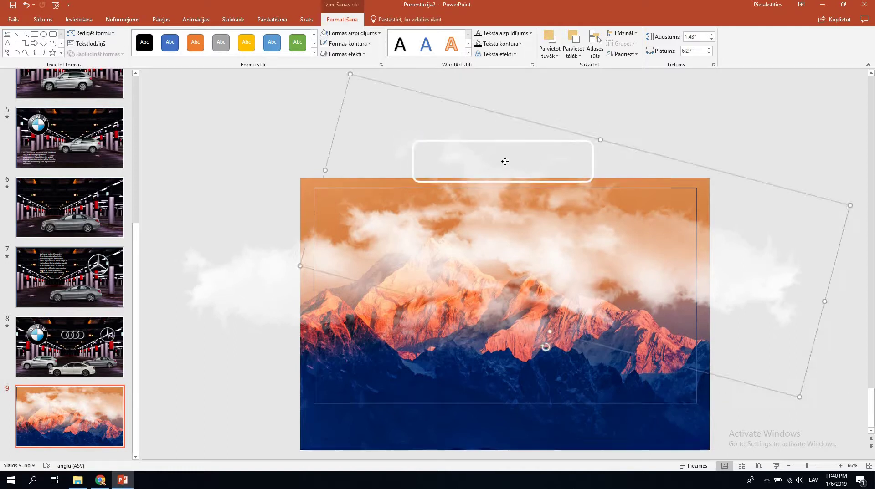
double_click(532, 146)
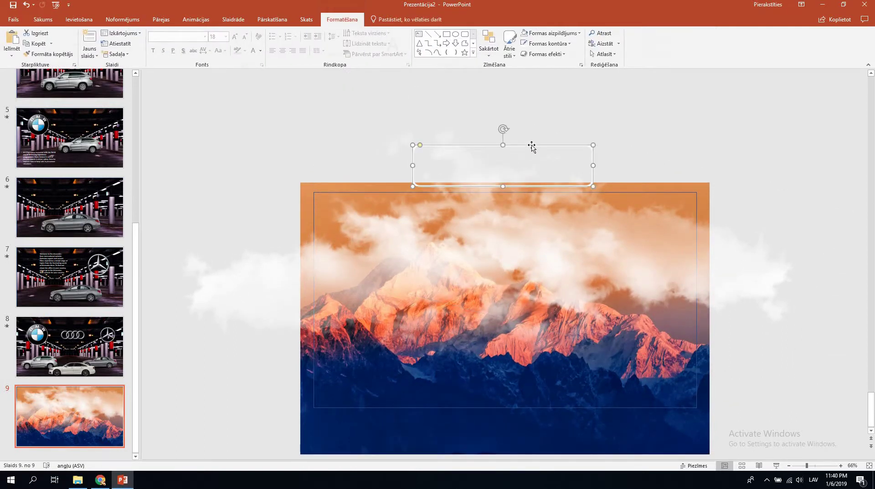
drag(531, 145, 523, 137)
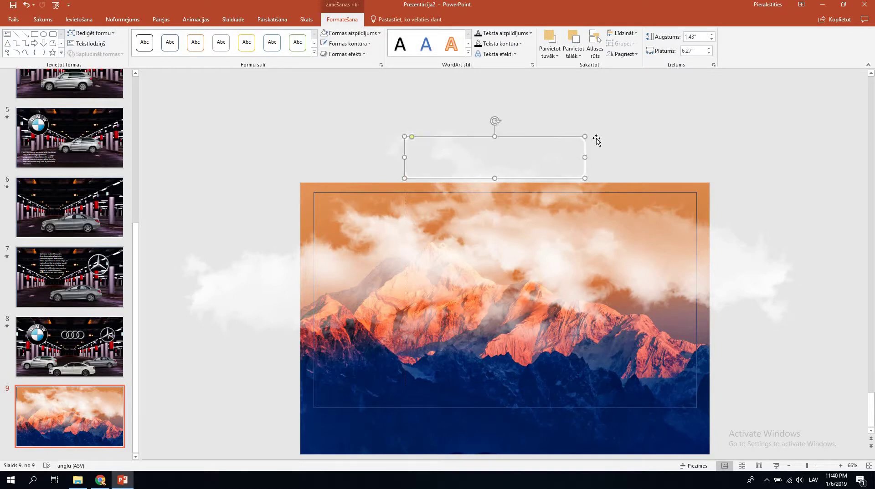
click(662, 129)
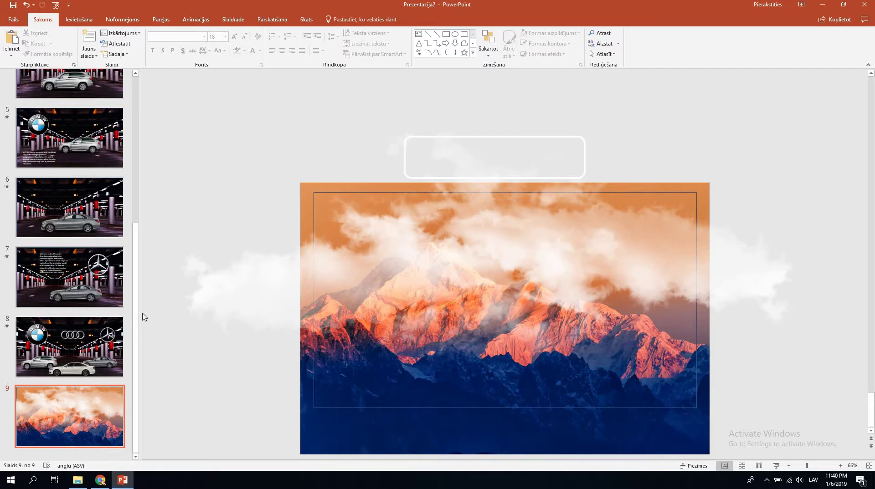
Duplicate slide 9 as slide 10 and add a text box reading 'PowerPoint Morph'
right_click(68, 428)
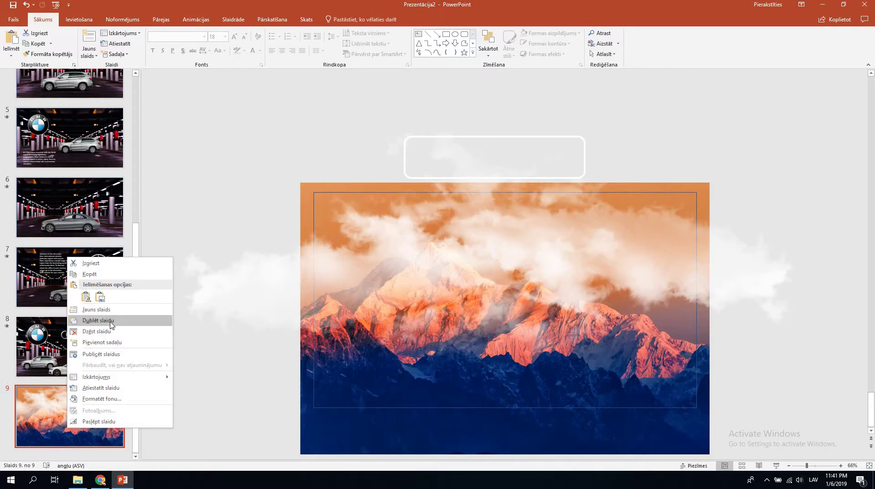
click(110, 321)
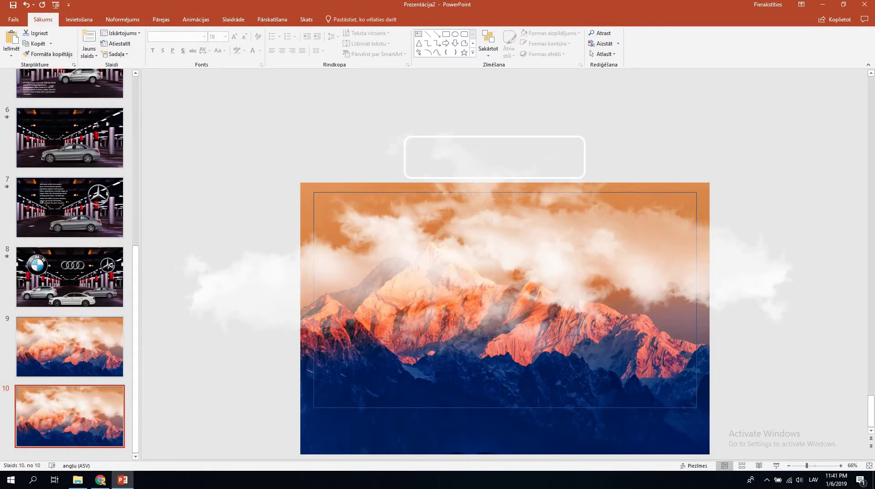
click(79, 19)
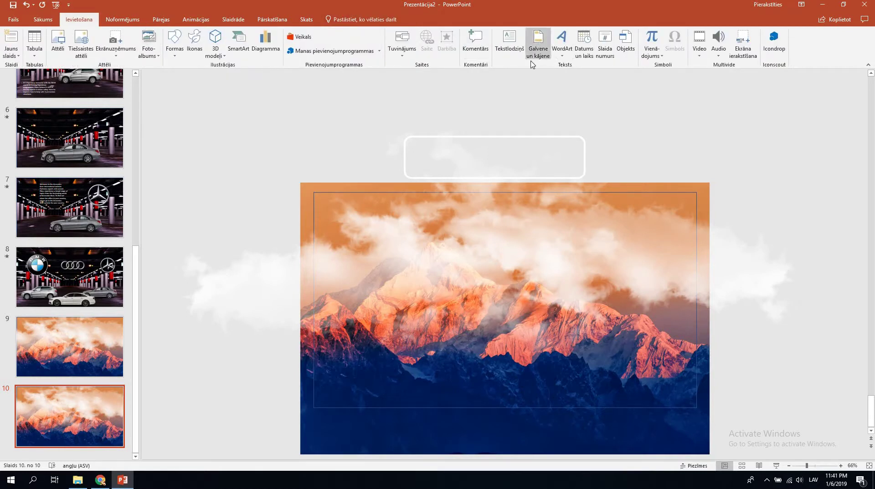
click(509, 41)
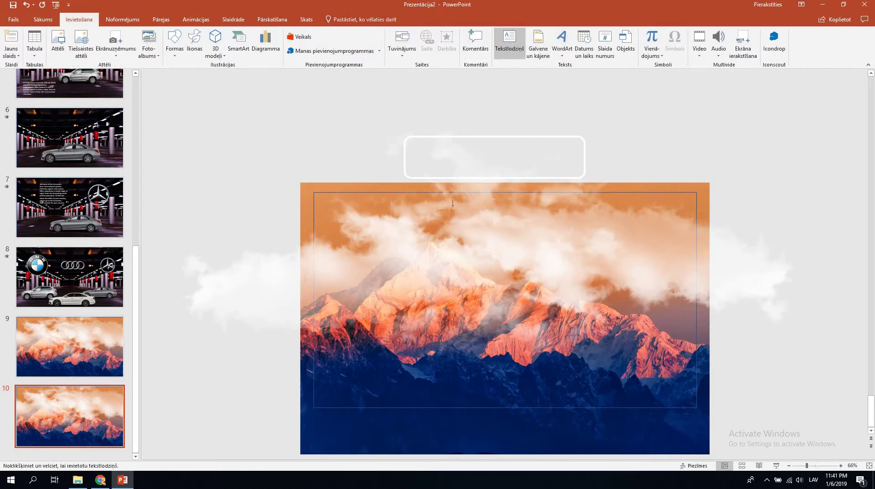
drag(442, 198, 601, 248)
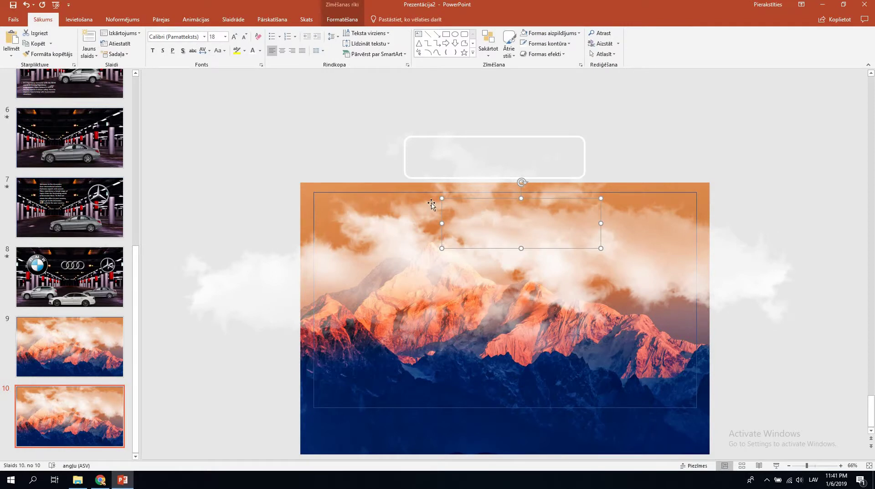
click(469, 214)
text(Power)
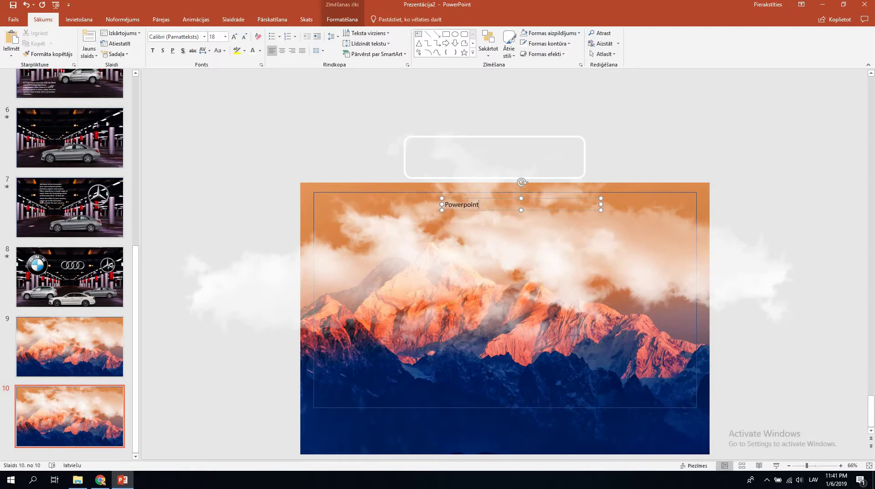
text(Poi)
text(nt Morph)
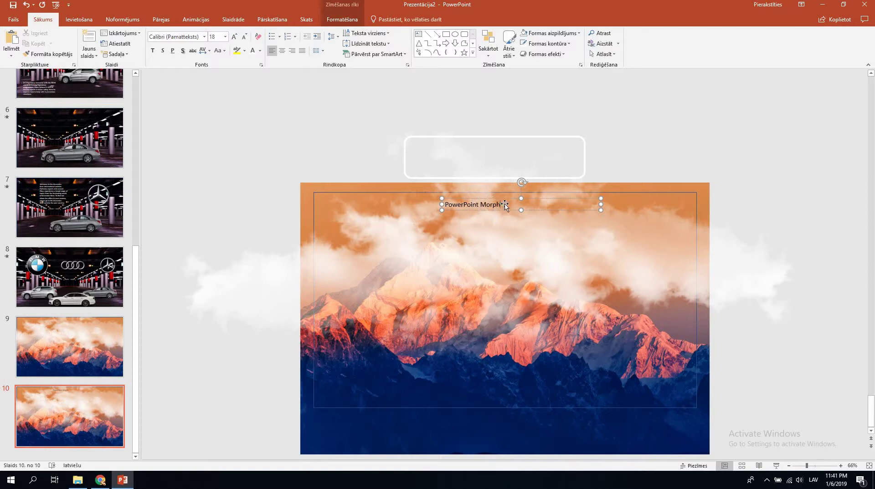
Make the title white, size 40, in Arial, and shift it slightly left
drag(502, 205, 444, 205)
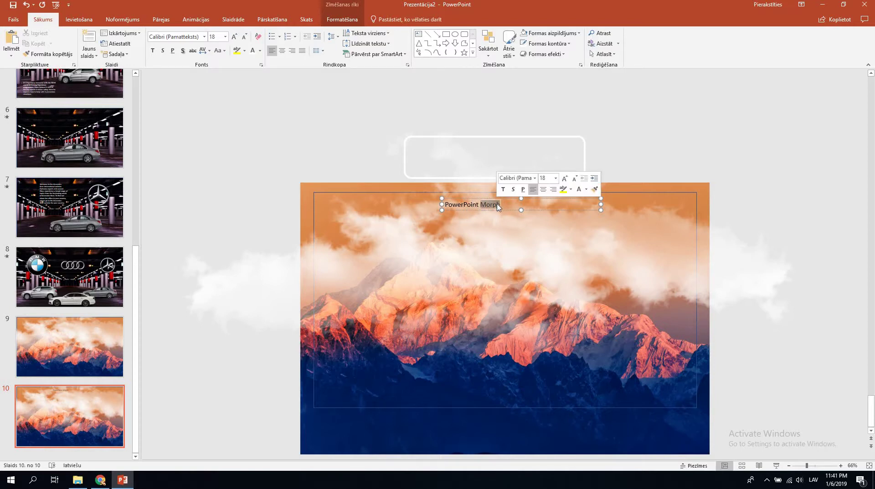
click(253, 50)
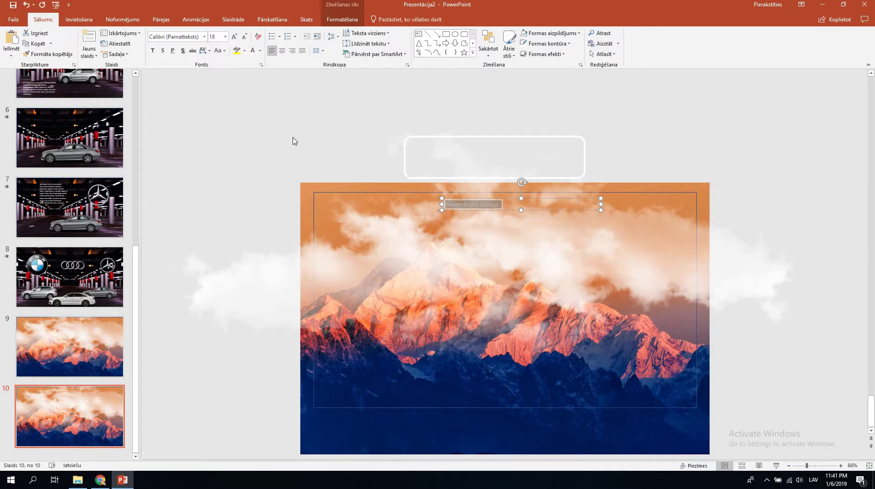
click(233, 37)
click(234, 36)
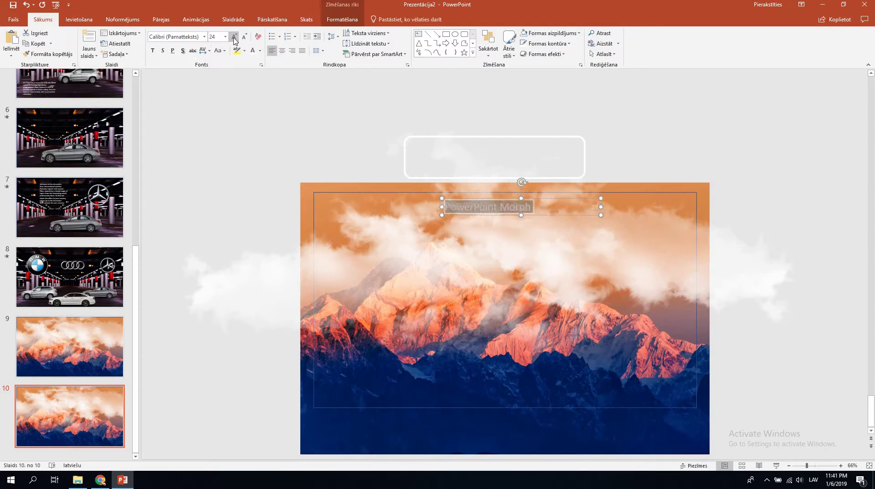
click(234, 36)
click(234, 37)
click(233, 37)
click(234, 37)
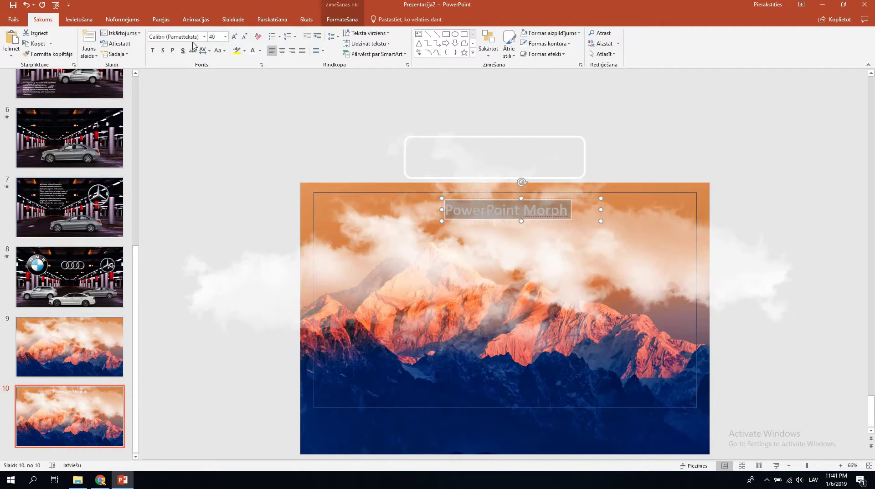
click(204, 37)
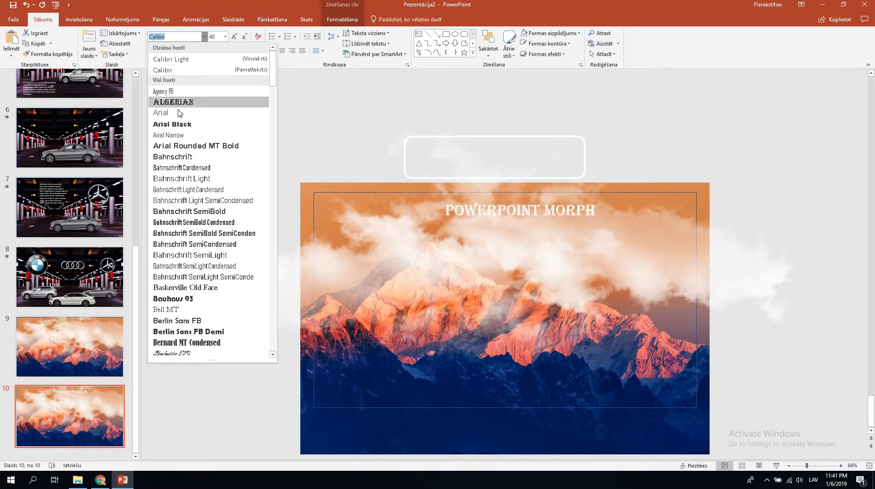
click(179, 114)
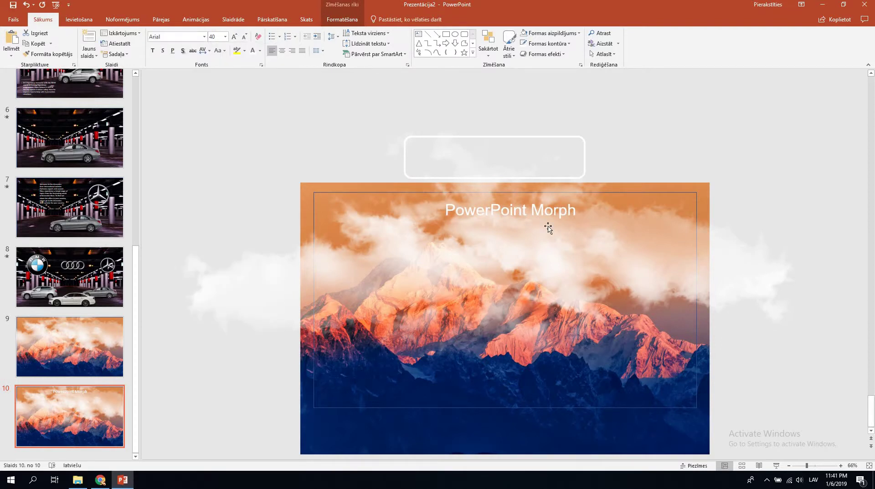
drag(554, 198, 538, 199)
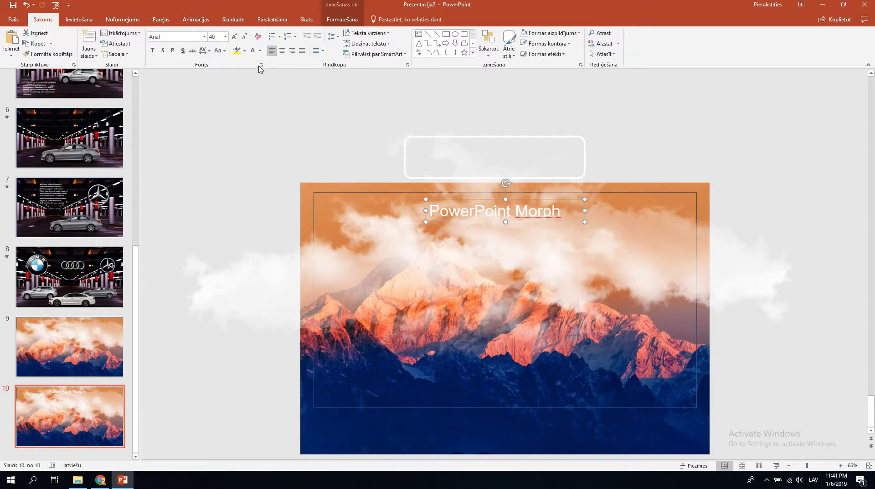
Set the title to All Caps, widen it to one line, and keep the rectangle above the slide
click(261, 66)
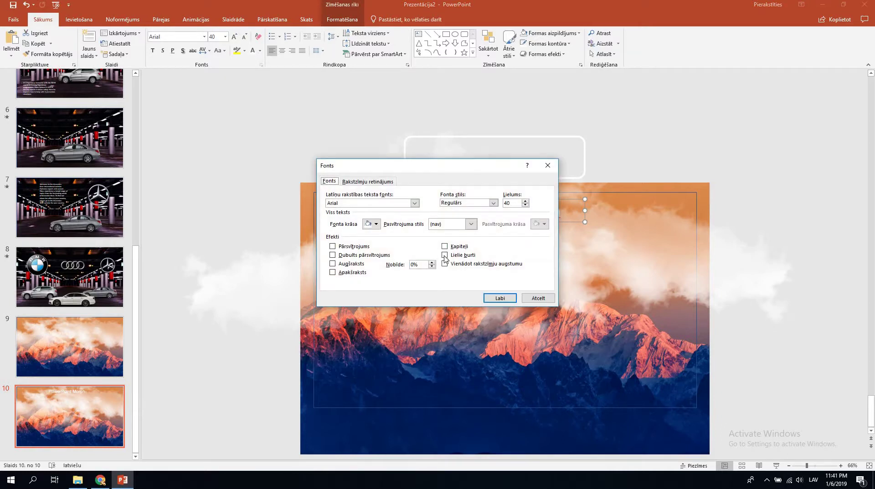
click(444, 255)
click(499, 298)
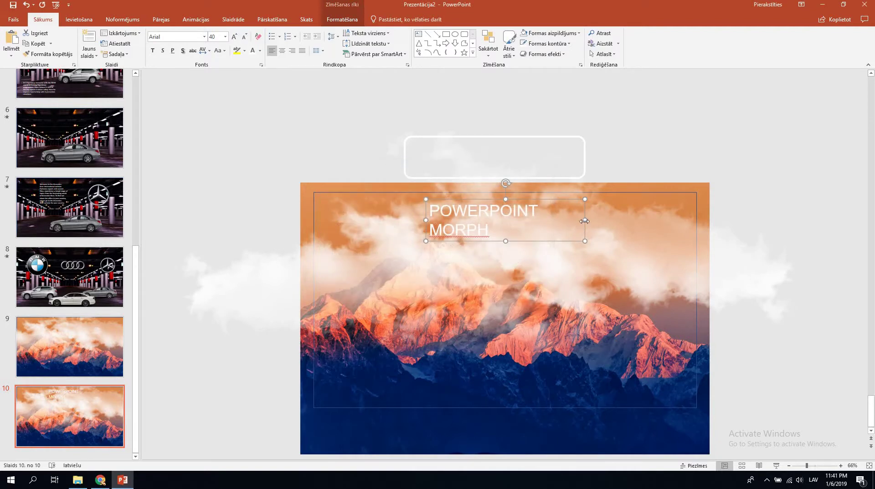
mouse_move(585, 221)
mouse_down()
mouse_move(627, 221)
mouse_move(569, 199)
mouse_up()
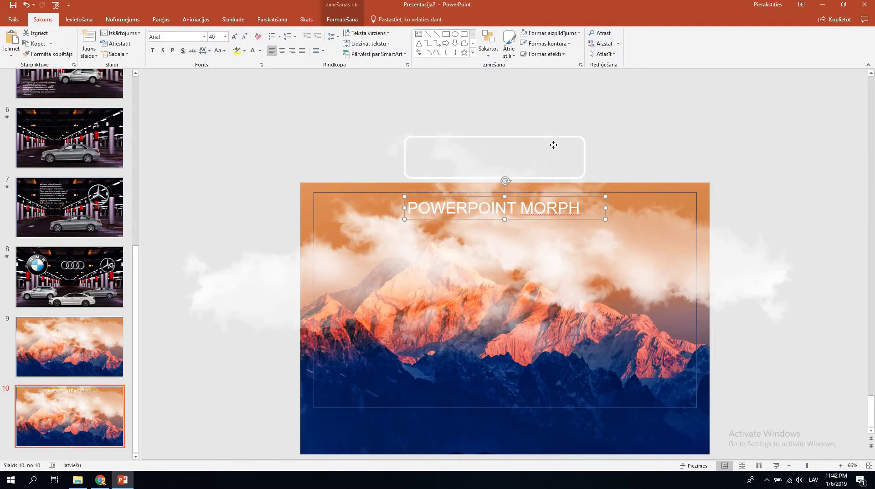
drag(554, 145, 551, 187)
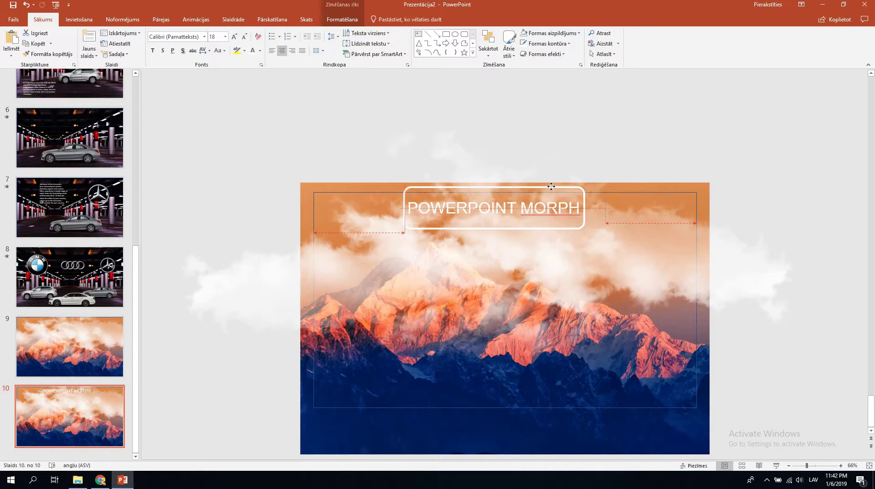
drag(550, 186, 551, 132)
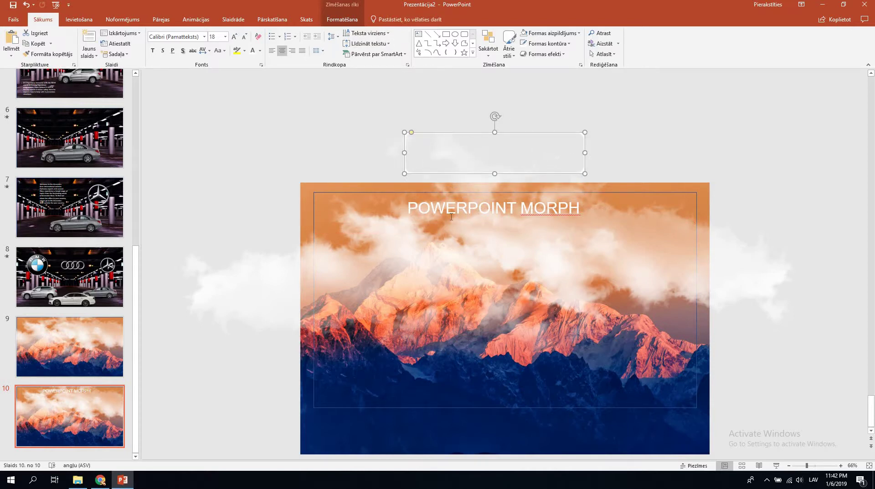
Apply a bevel preset from Shape Effects to the rounded rectangle
click(342, 20)
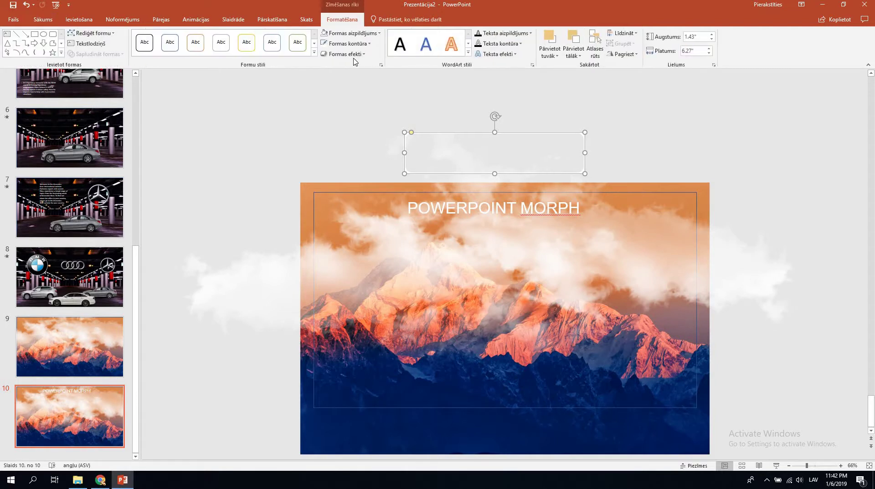
click(345, 54)
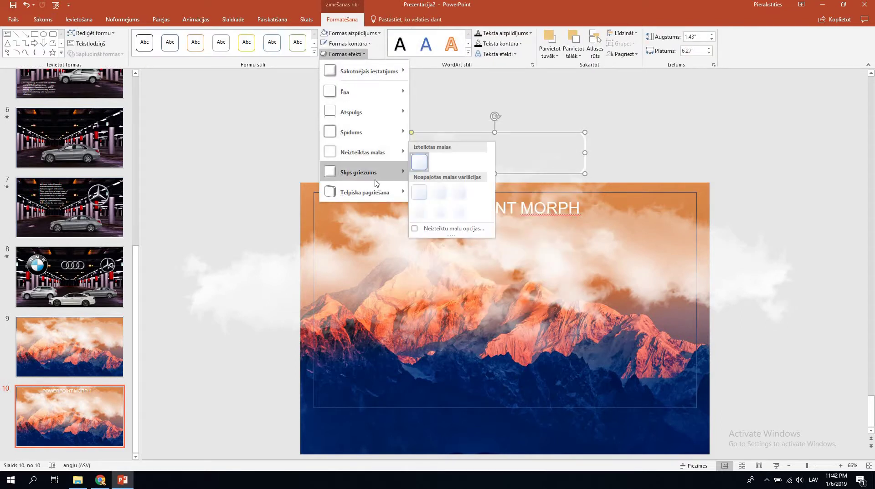
mouse_move(363, 172)
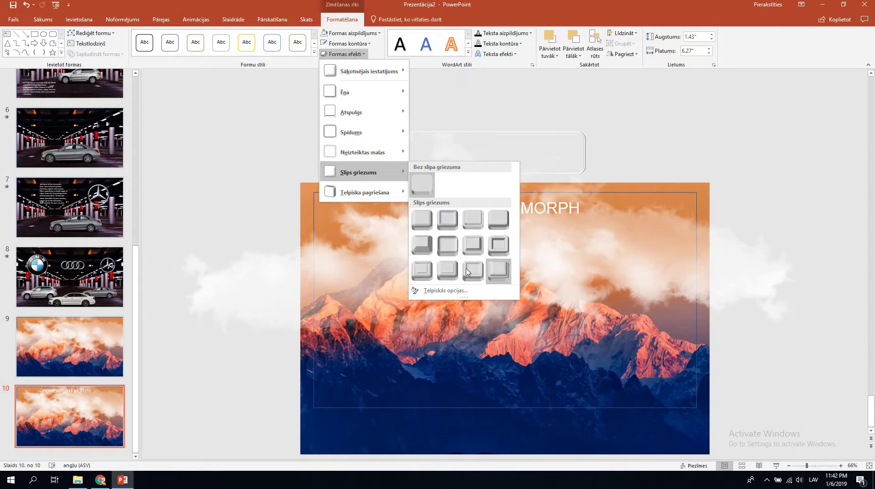
click(444, 272)
click(561, 127)
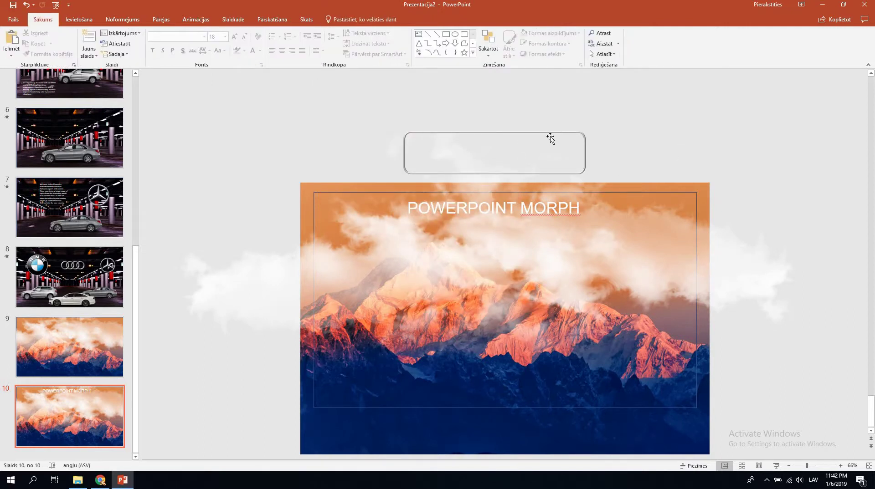
click(553, 136)
click(528, 134)
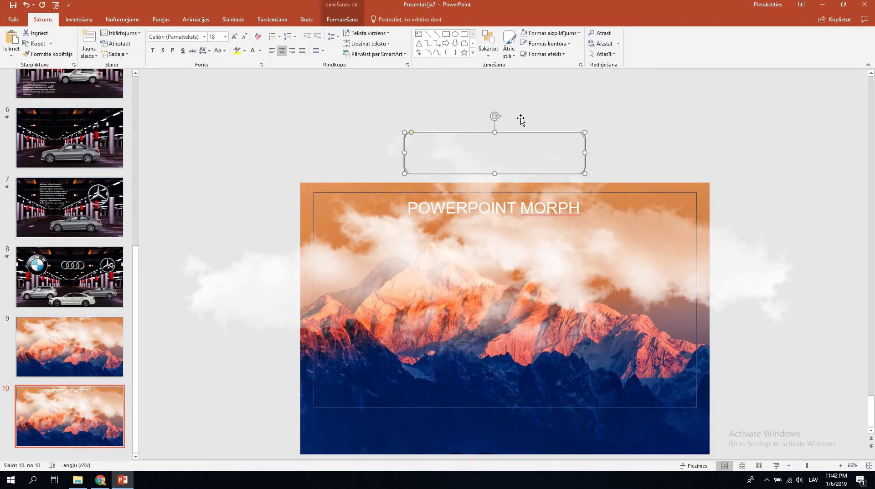
Tilt and enlarge the mountain picture, then move the clouds up and right over it
click(543, 450)
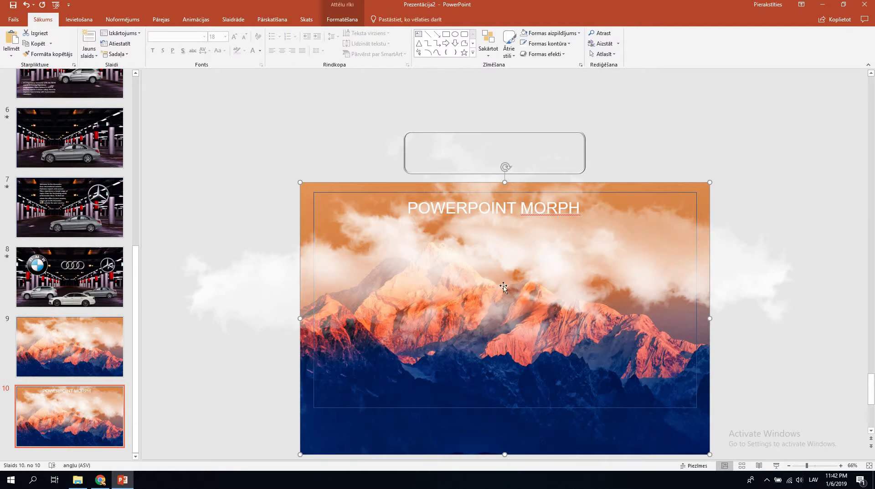
drag(505, 168, 517, 169)
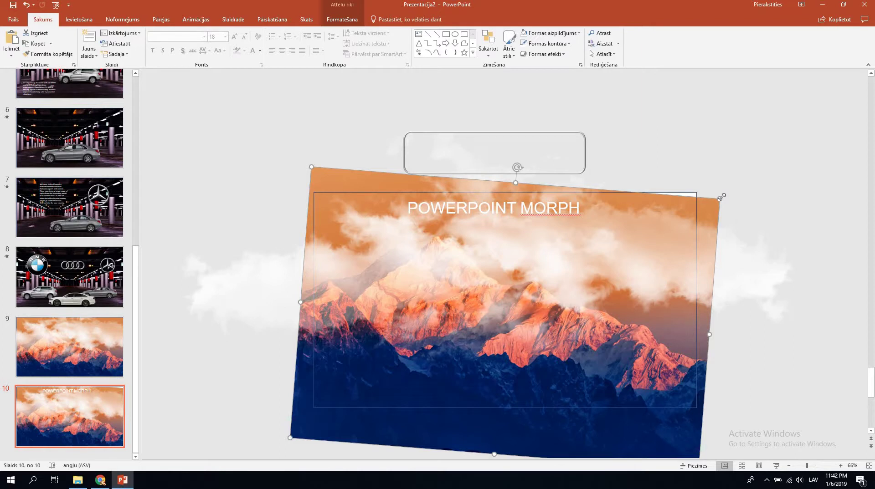
drag(723, 197, 768, 191)
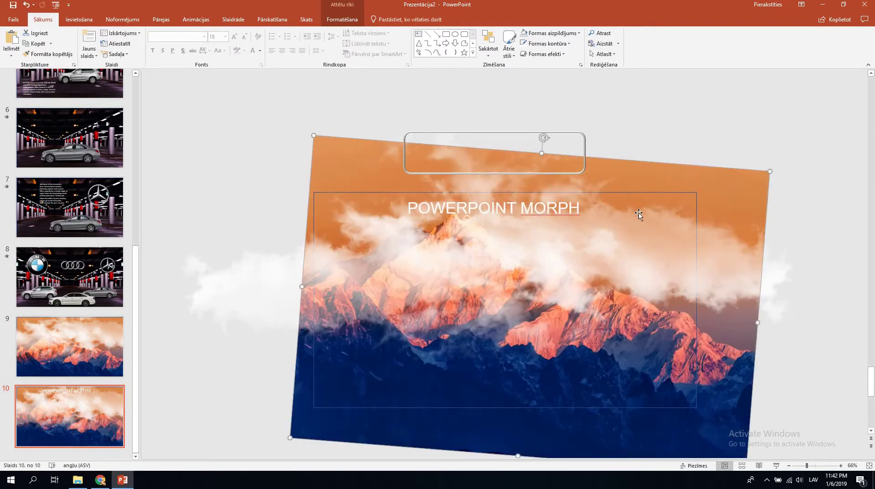
click(256, 277)
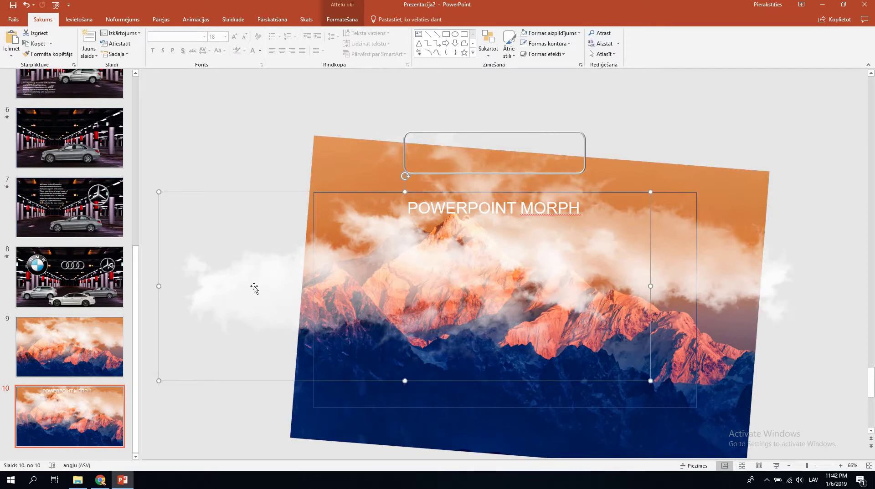
mouse_move(344, 299)
mouse_down()
mouse_move(629, 206)
mouse_move(741, 259)
mouse_move(731, 242)
mouse_up()
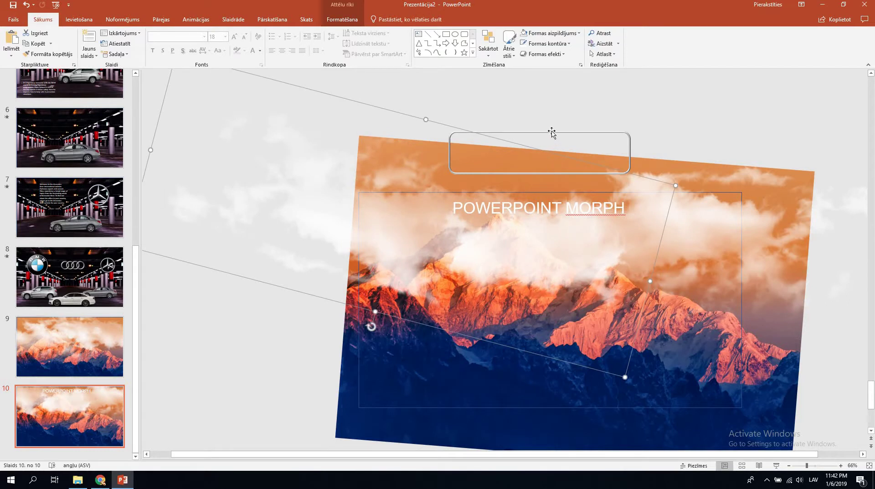
Compare with slide 9, then move the rounded rectangle down to the title
click(485, 134)
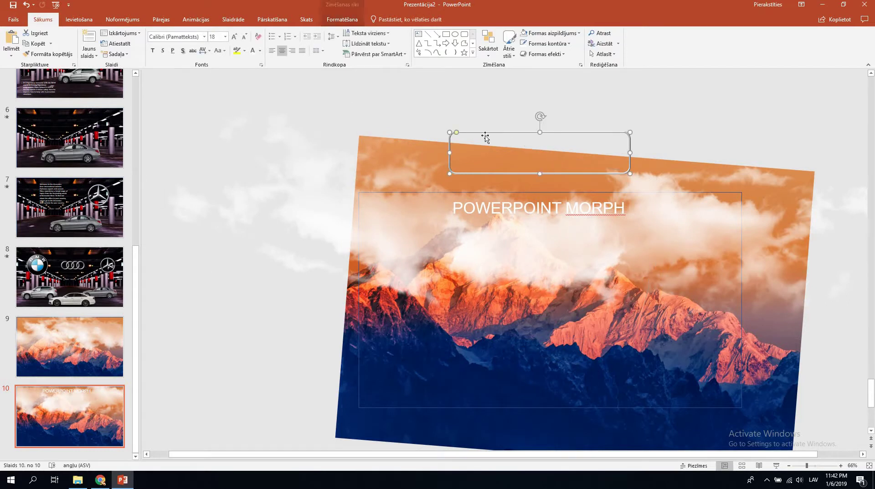
click(109, 338)
click(85, 415)
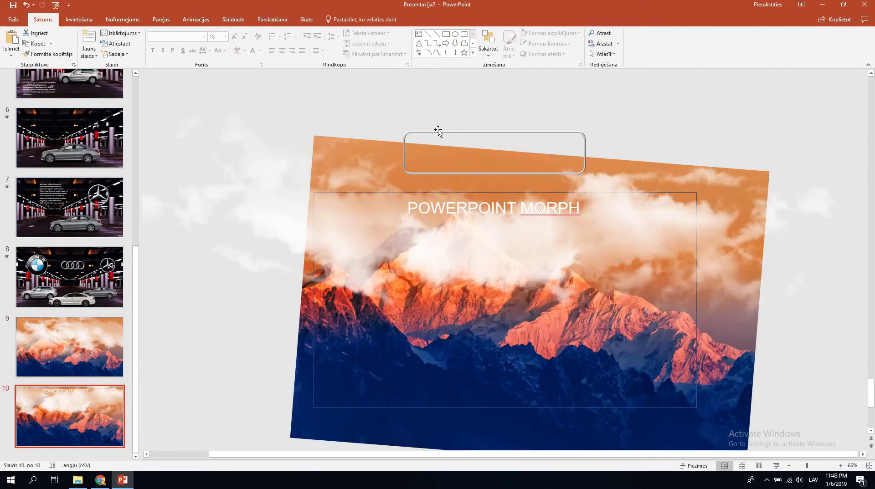
click(438, 131)
mouse_move(403, 132)
mouse_down()
mouse_move(404, 229)
mouse_move(402, 214)
mouse_up()
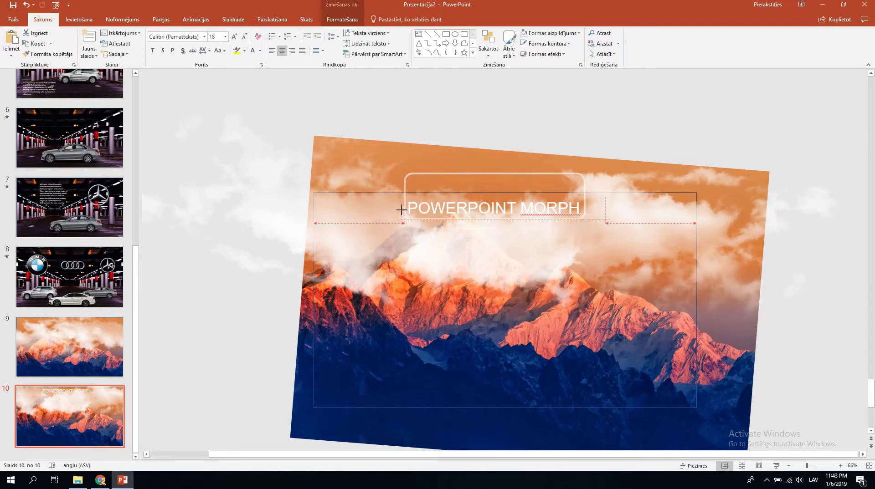
click(460, 172)
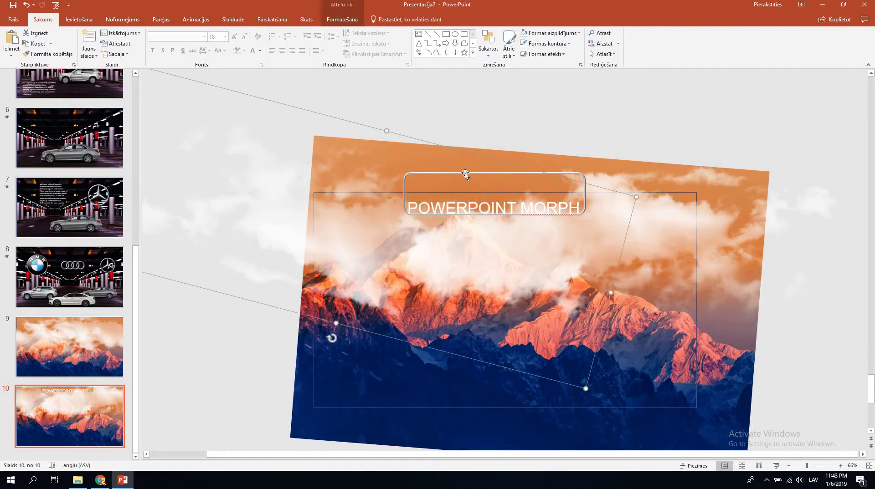
drag(465, 173, 465, 230)
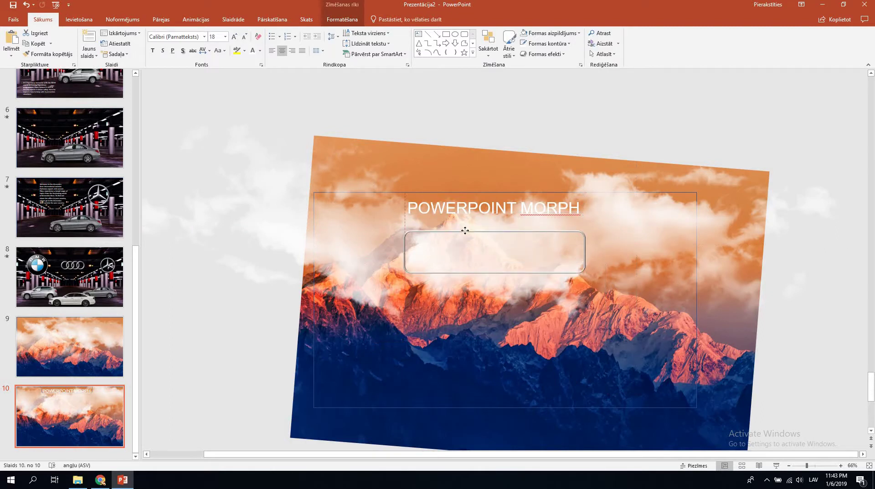
click(461, 203)
Adjust the title and frame positions, centring the frame around POWERPOINT MORPH
mouse_move(461, 204)
mouse_down()
mouse_move(461, 242)
mouse_move(459, 210)
mouse_move(478, 220)
mouse_up()
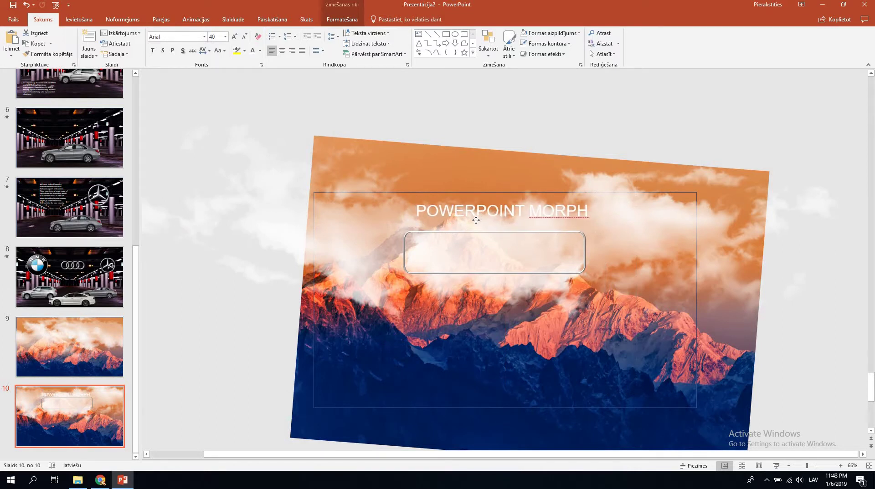
mouse_move(479, 221)
mouse_down()
mouse_move(491, 322)
mouse_move(484, 219)
mouse_up()
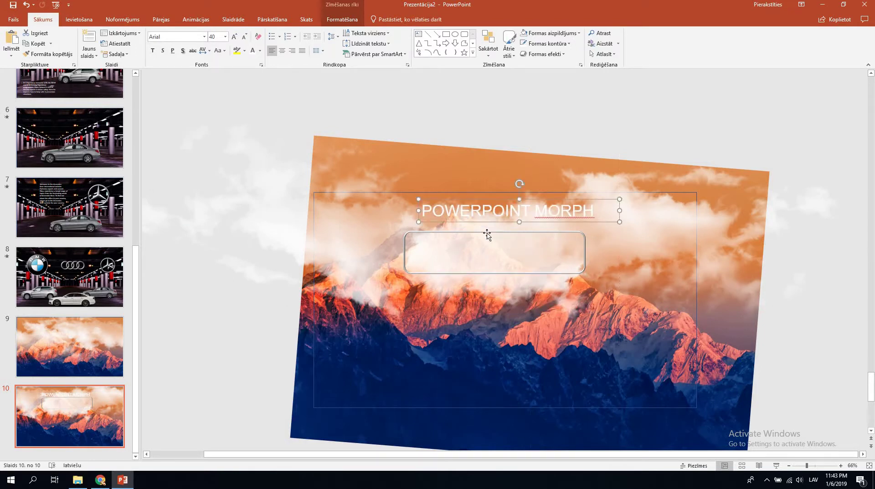
click(482, 234)
click(482, 234)
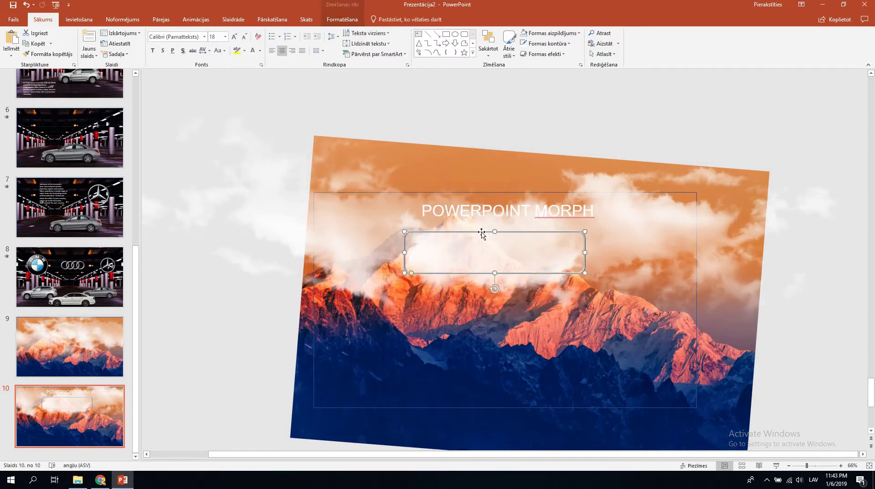
drag(501, 209, 496, 197)
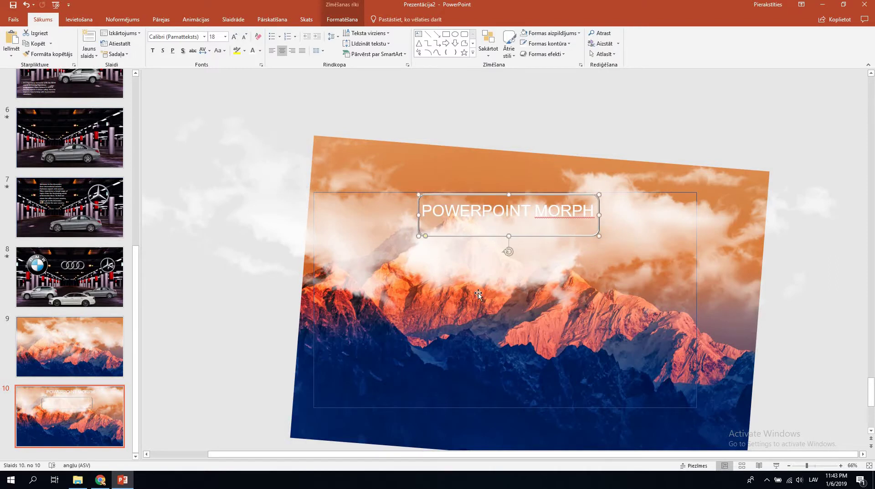
click(476, 318)
drag(476, 319, 670, 256)
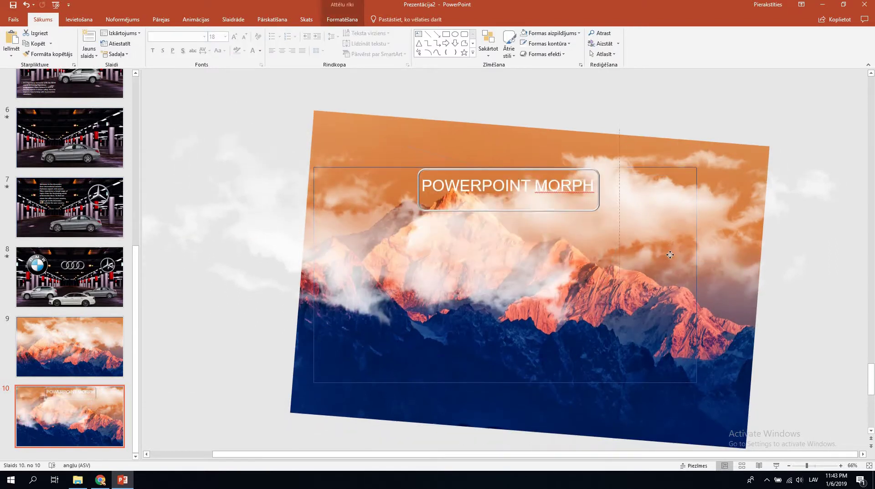
drag(557, 168, 517, 191)
click(535, 185)
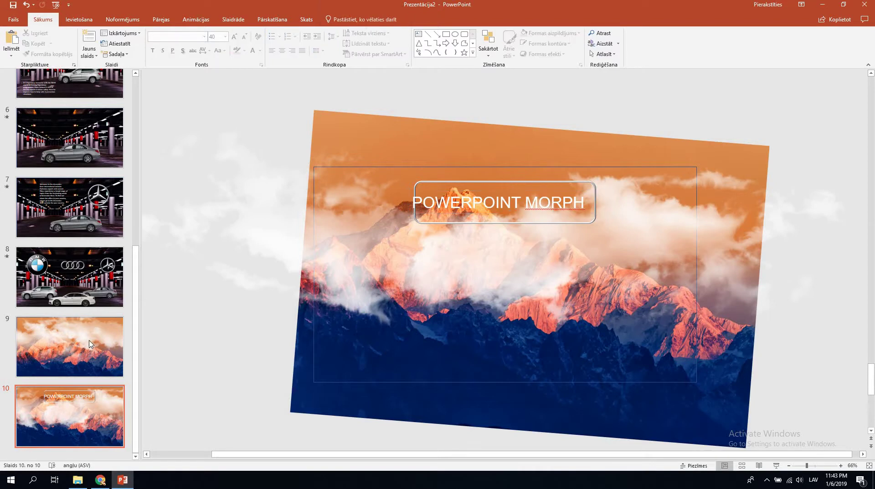
Play the slideshow from slide 9 into slide 10, then exit and select all slides
click(82, 339)
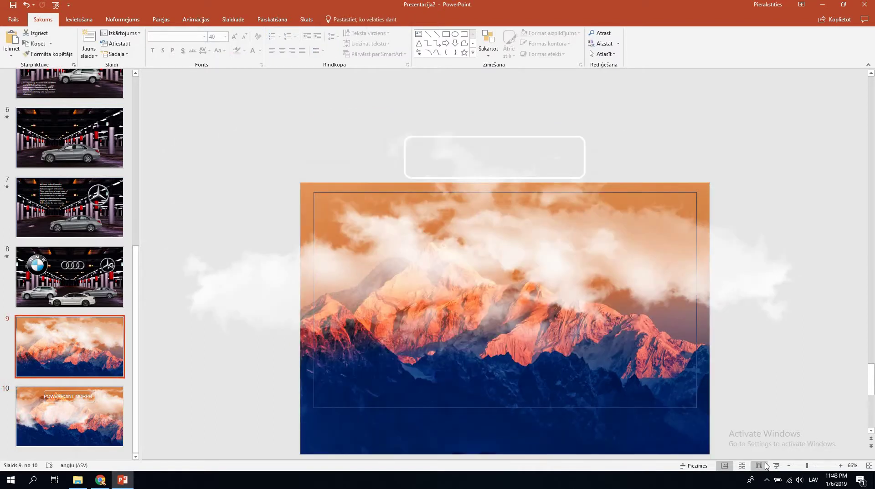
key(shift+F5)
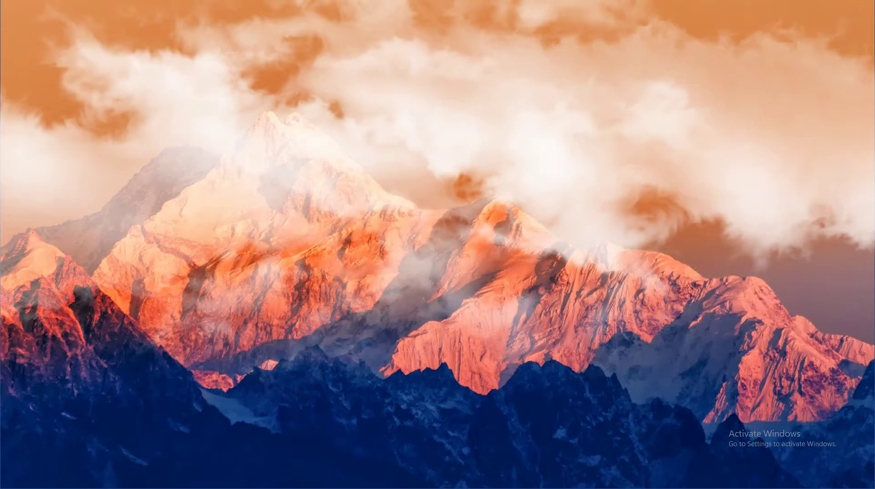
key(Right)
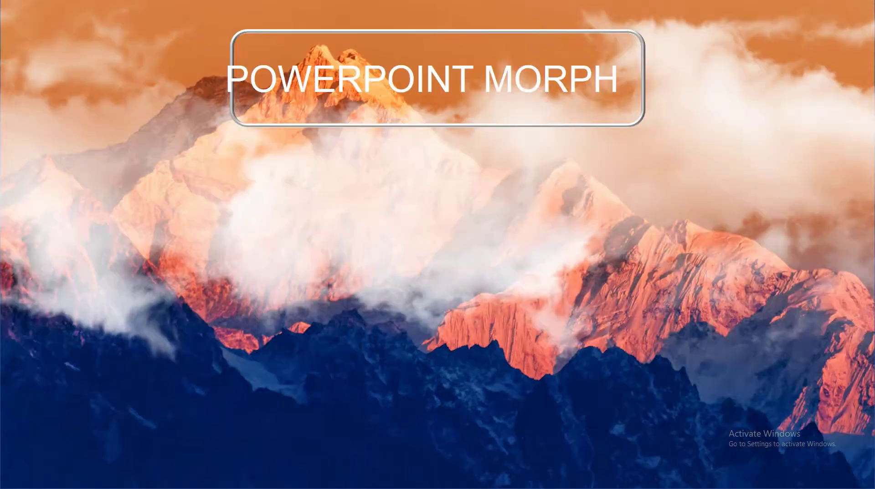
key(Left)
key(Escape)
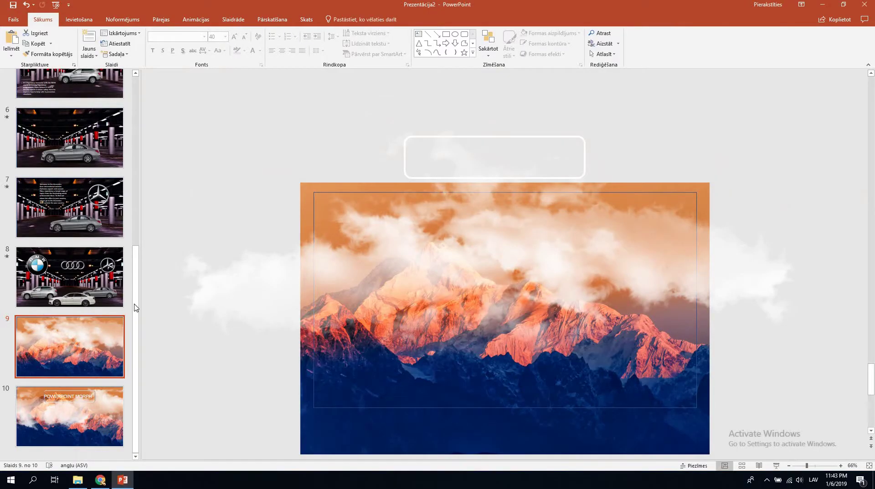
key(ctrl+a)
Apply the Morph (Metamorfoze) transition to all selected slides
click(79, 19)
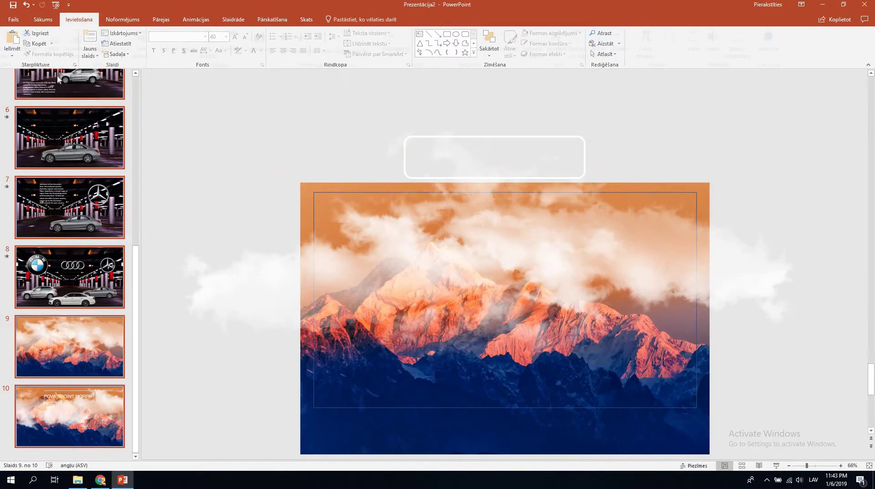
click(127, 20)
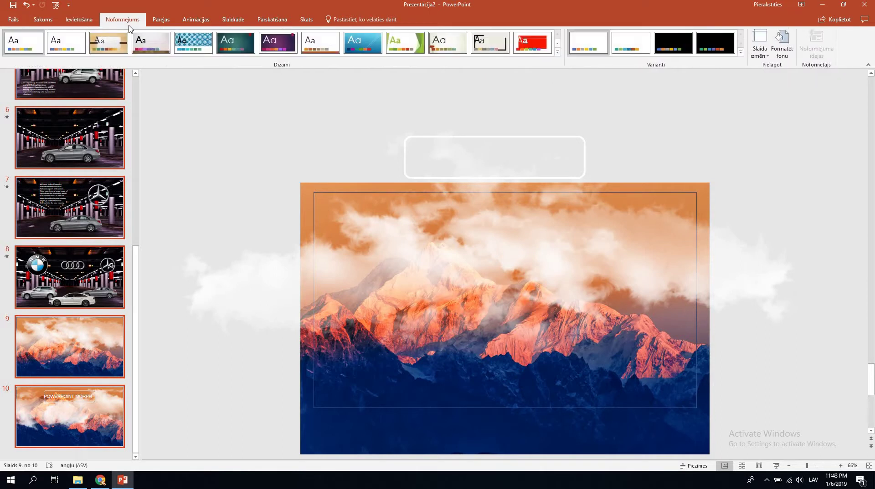
click(160, 19)
click(101, 41)
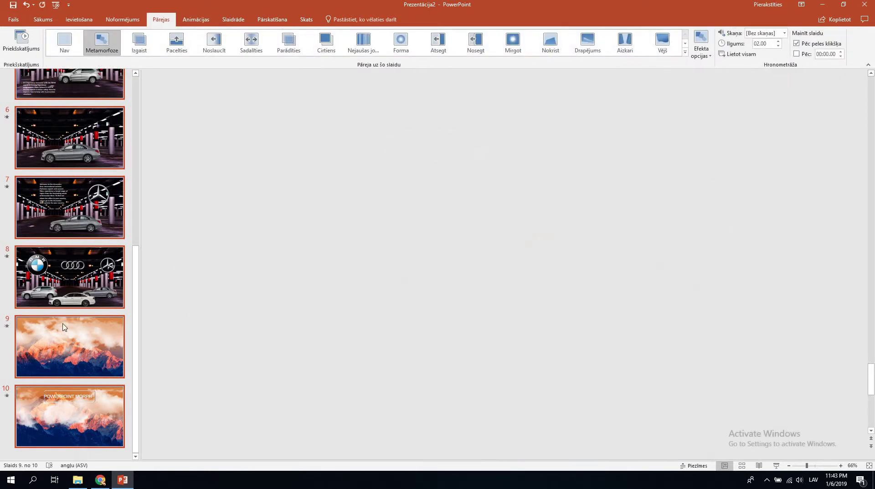
Play the slide show from slide 9 through the mountain-to-POWERPOINT MORPH title morph
click(69, 330)
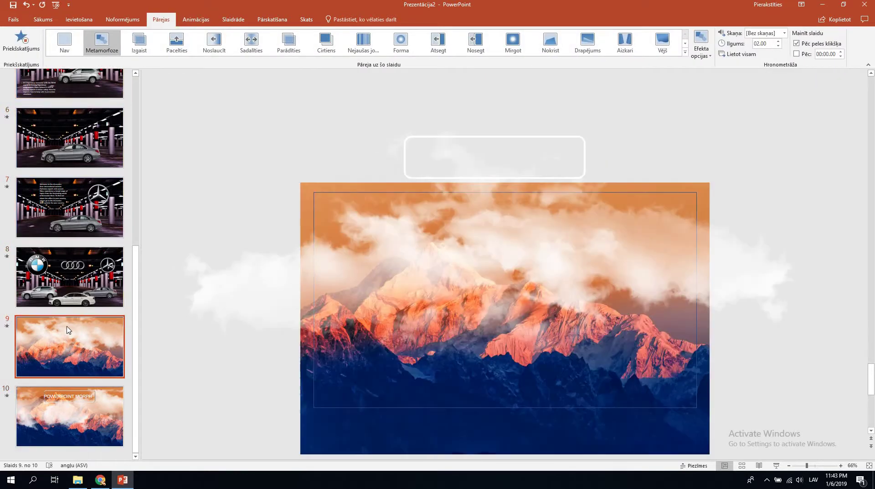
click(775, 467)
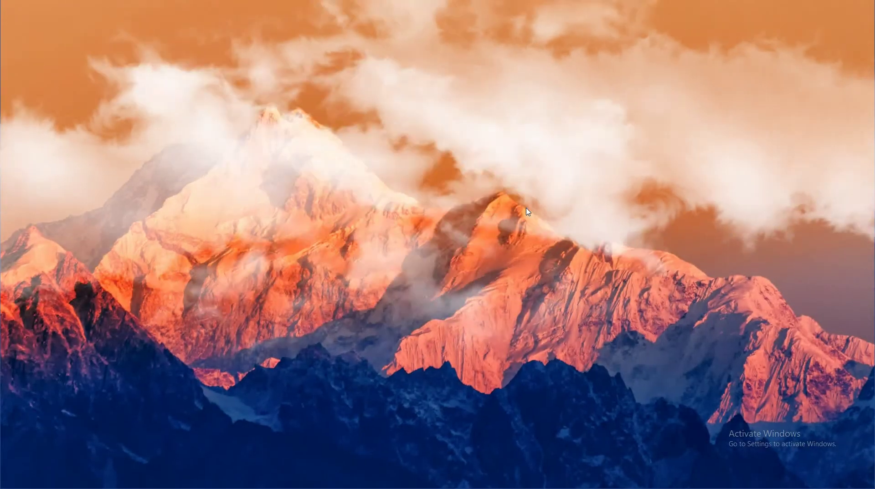
click(528, 212)
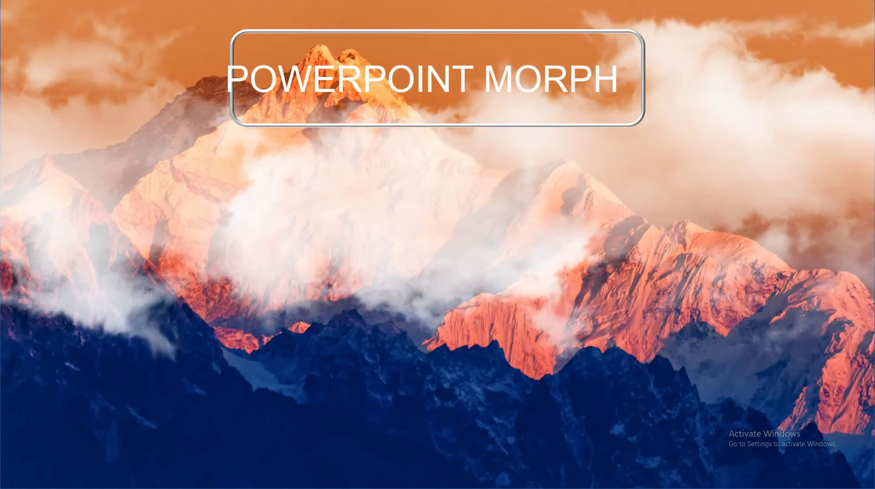
key(Right)
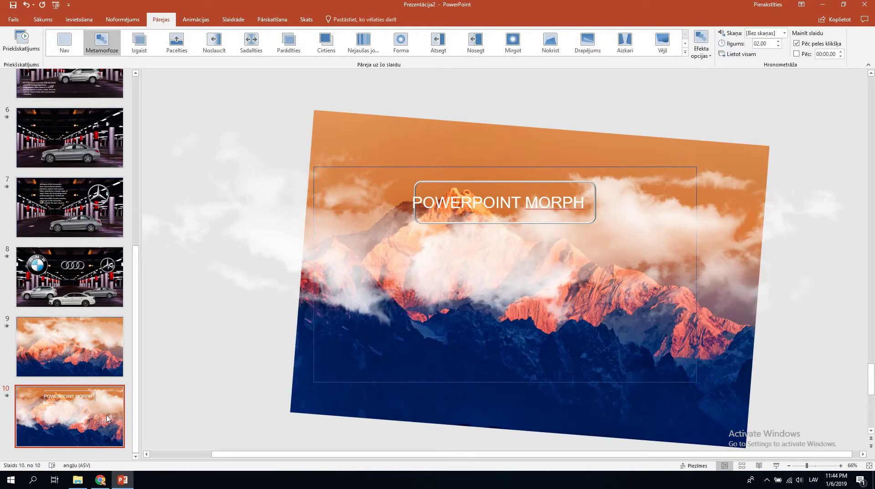
Remove the existing cloud picture from slide 10
click(282, 243)
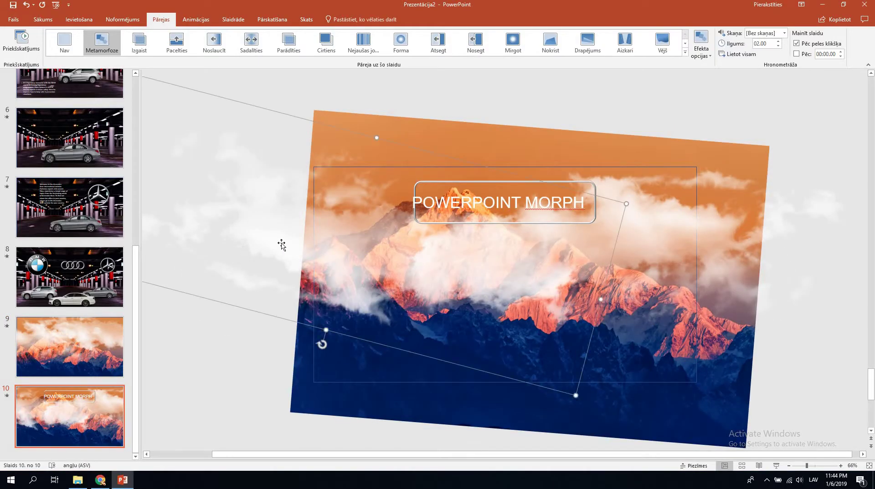
click(671, 258)
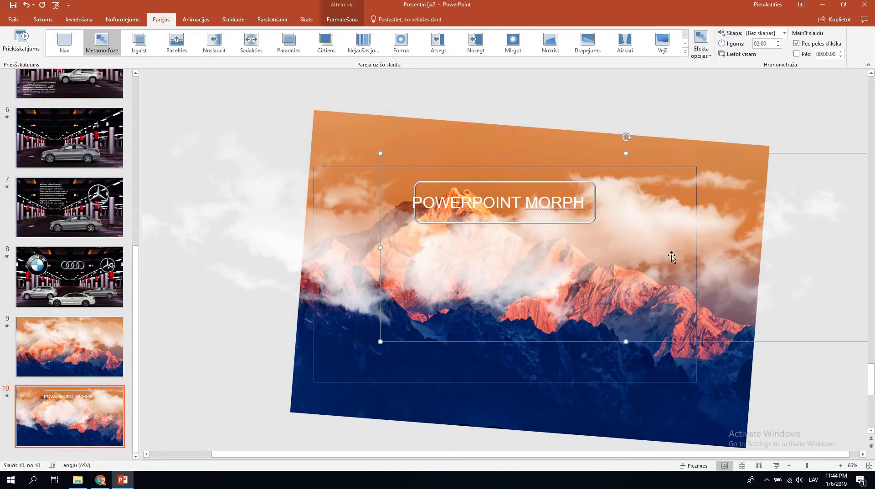
drag(643, 241, 373, 298)
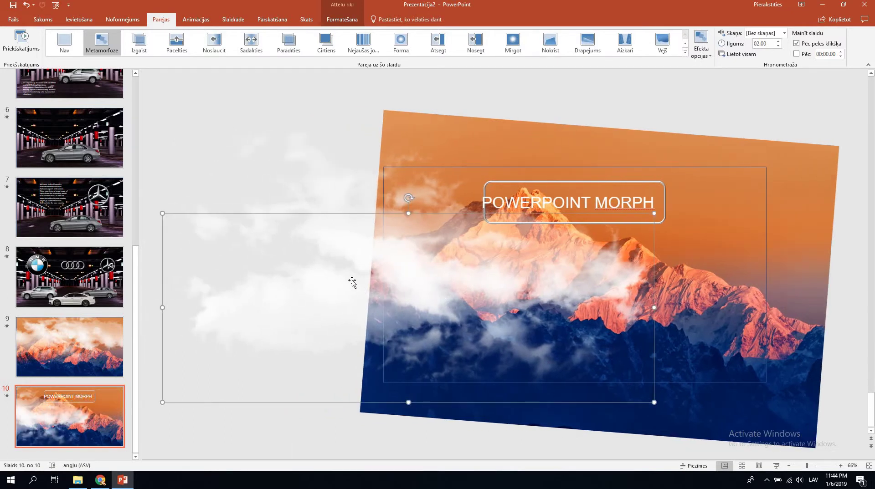
key(Delete)
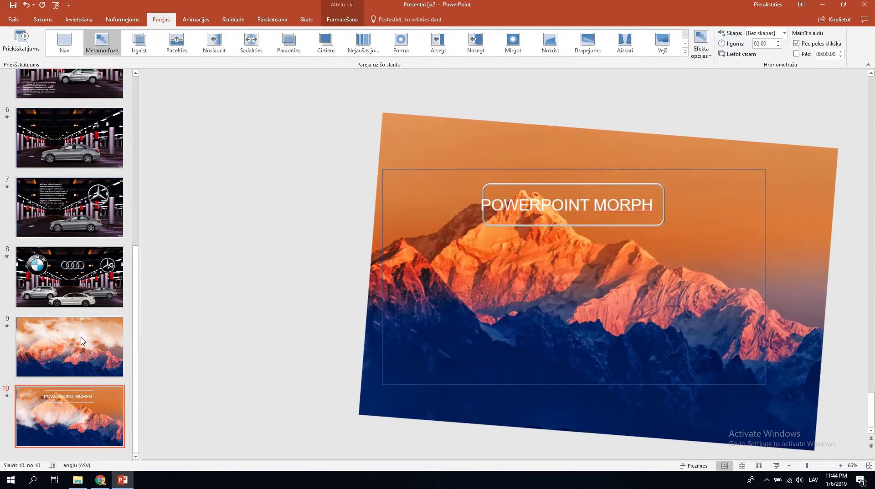
Copy slide 9's two cloud pictures onto slide 10 and shift them left, away from the title
key(Page_Up)
click(235, 224)
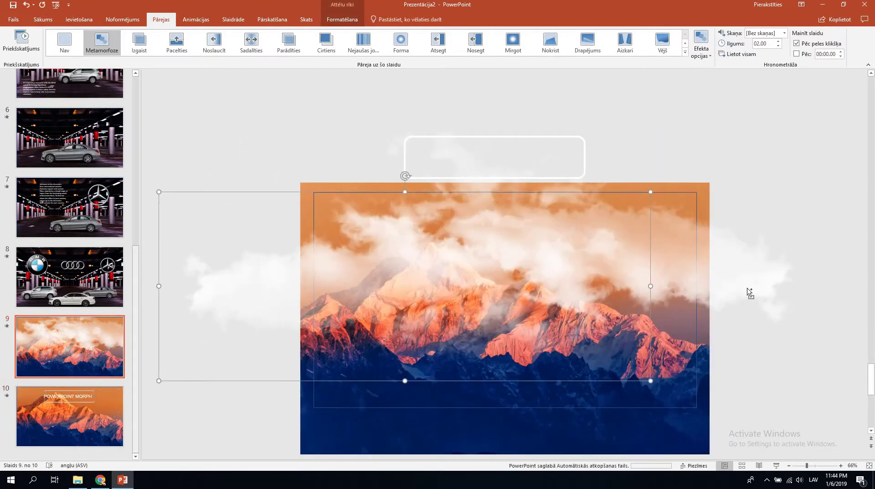
shift+click(749, 293)
key(ctrl+c)
key(Page_Down)
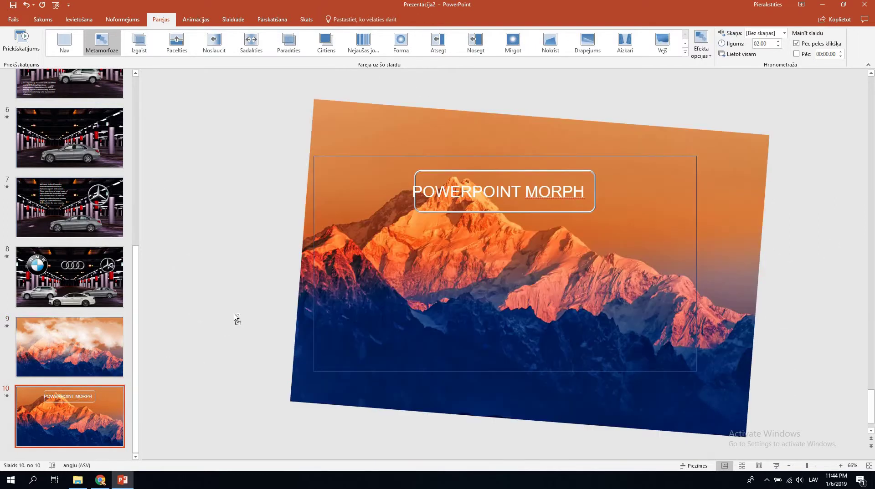
key(ctrl+v)
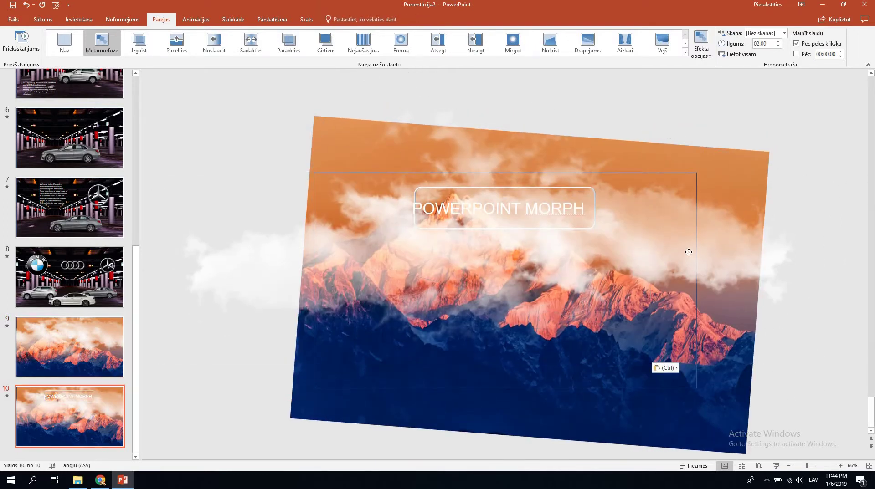
drag(687, 249, 557, 260)
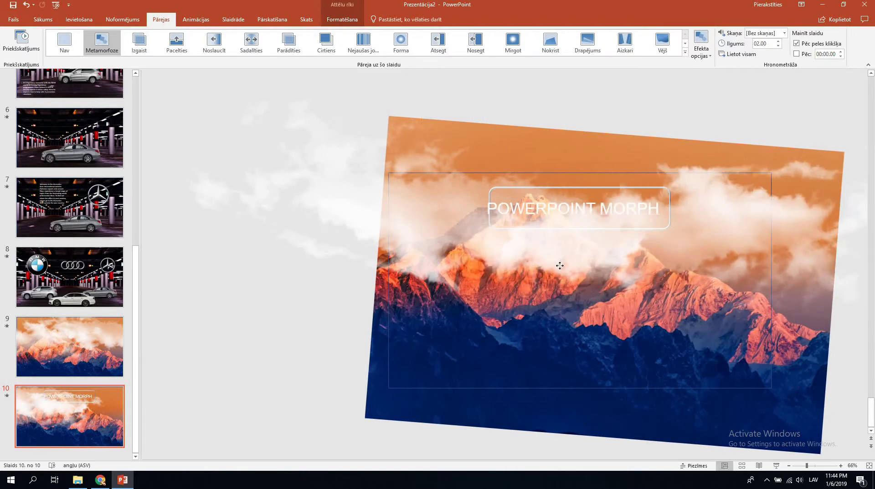
drag(557, 261, 567, 288)
click(194, 378)
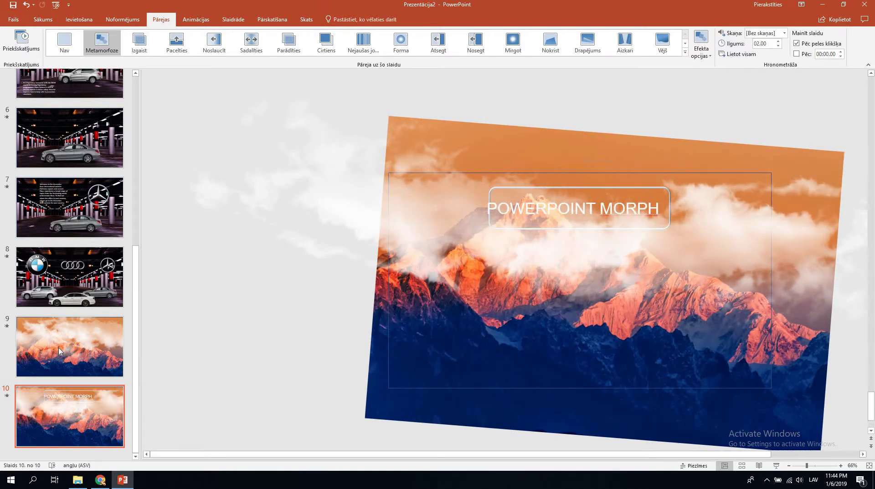
key(Page_Up)
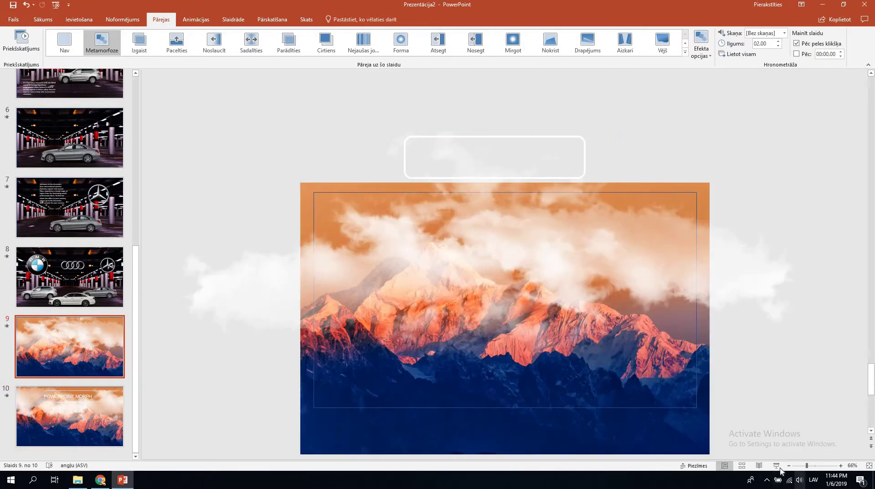
Preview the slide show from slide 9, then return to editing slide 10
key(shift+F5)
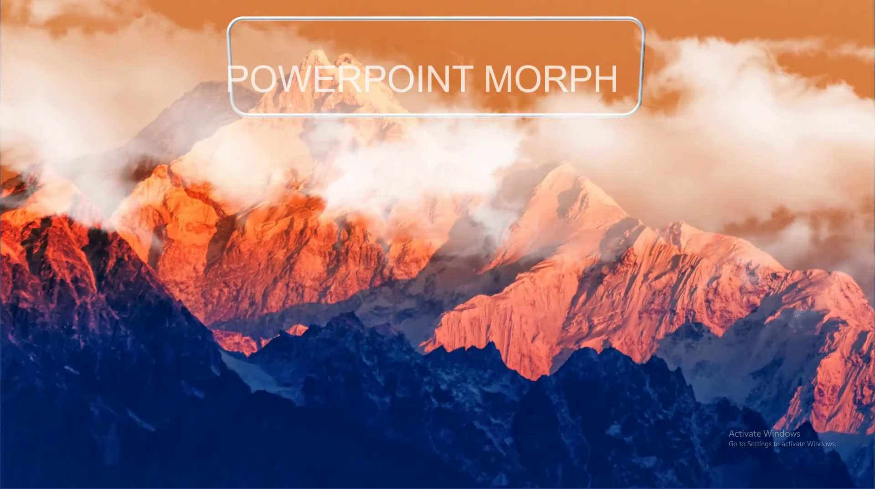
key(Escape)
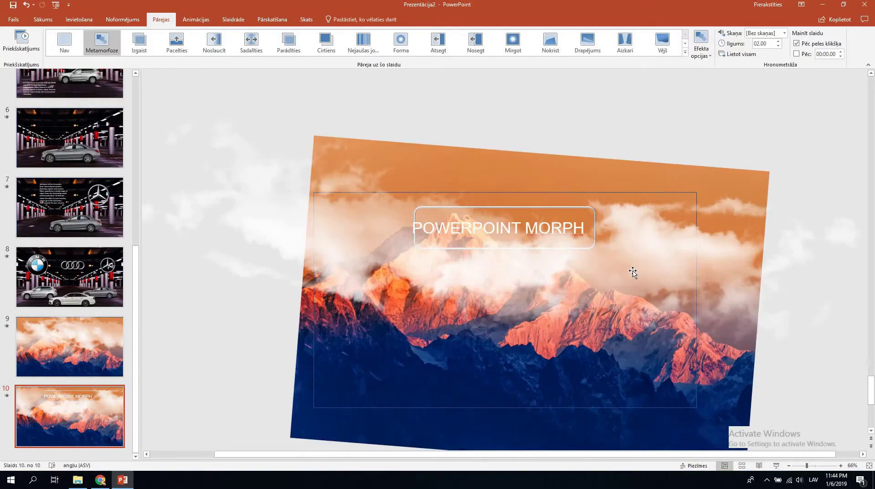
click(277, 228)
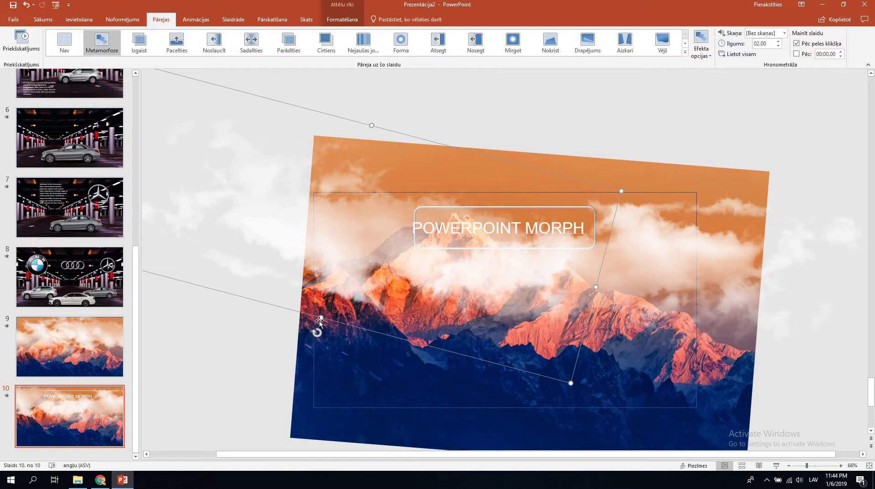
click(226, 364)
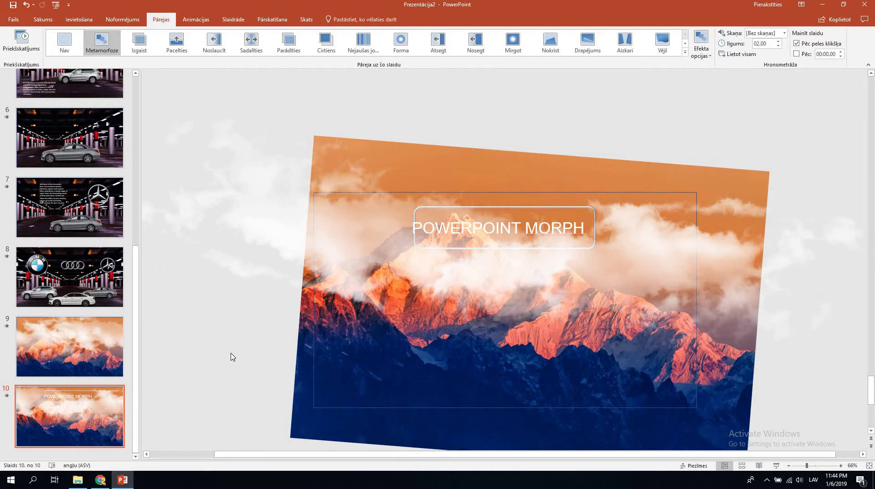
Shift slide 10's cloud picture to the left and select that slide for duplicating
click(324, 270)
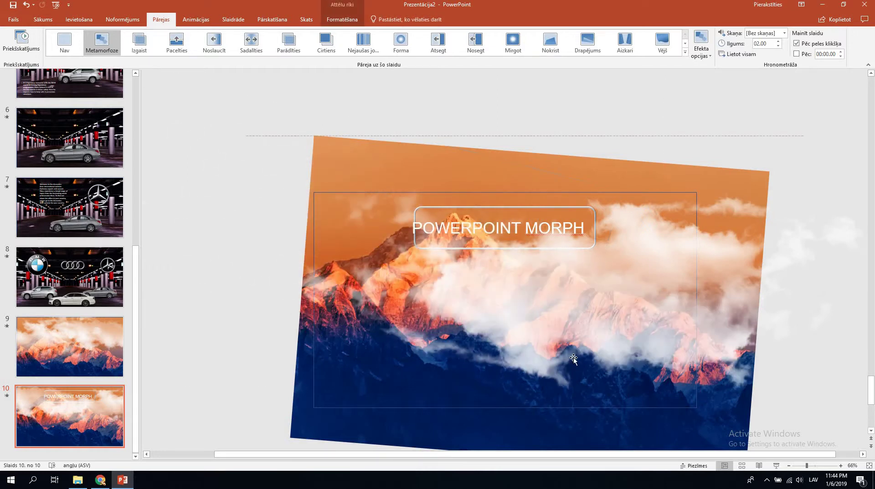
drag(573, 357, 654, 220)
drag(569, 190, 449, 211)
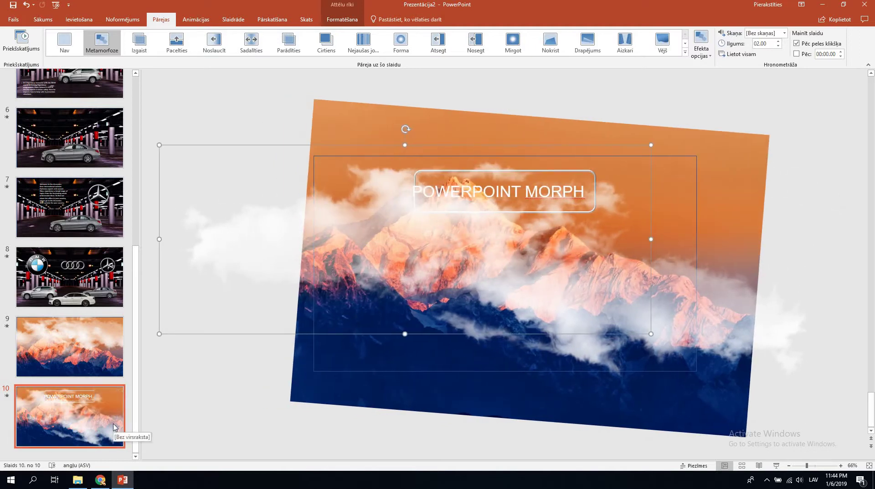
click(114, 427)
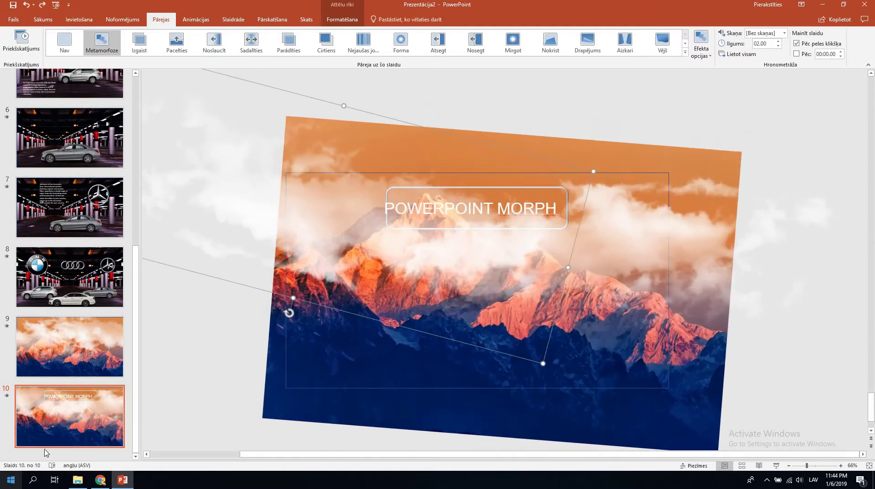
right_click(56, 420)
Duplicate slide 10 as slide 11 and move its cloud picture to the right
click(91, 312)
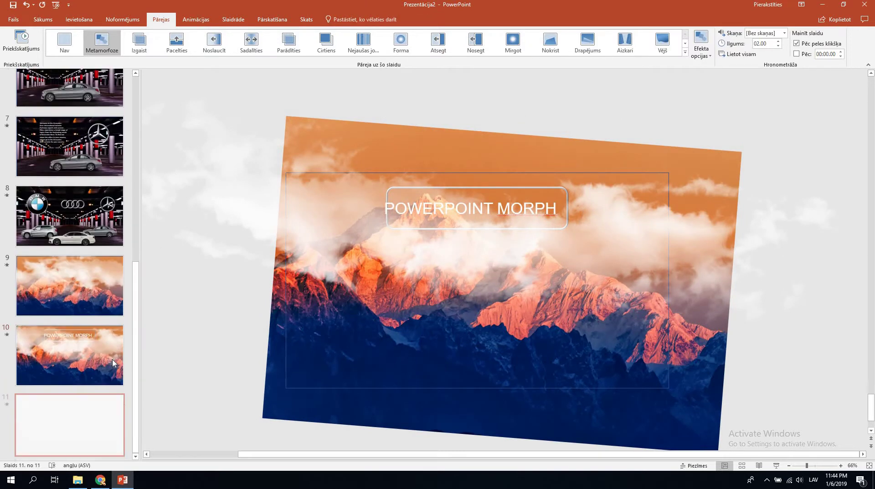
mouse_move(335, 242)
mouse_down()
mouse_move(728, 203)
mouse_move(762, 176)
mouse_up()
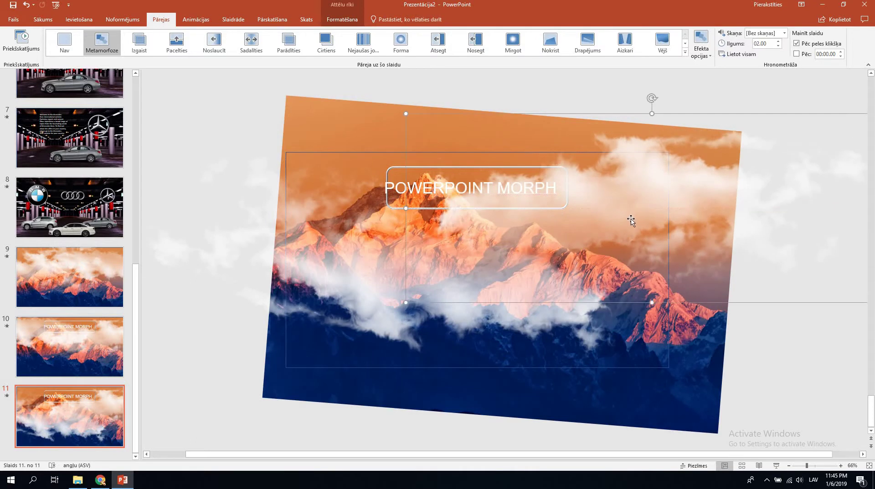
click(471, 181)
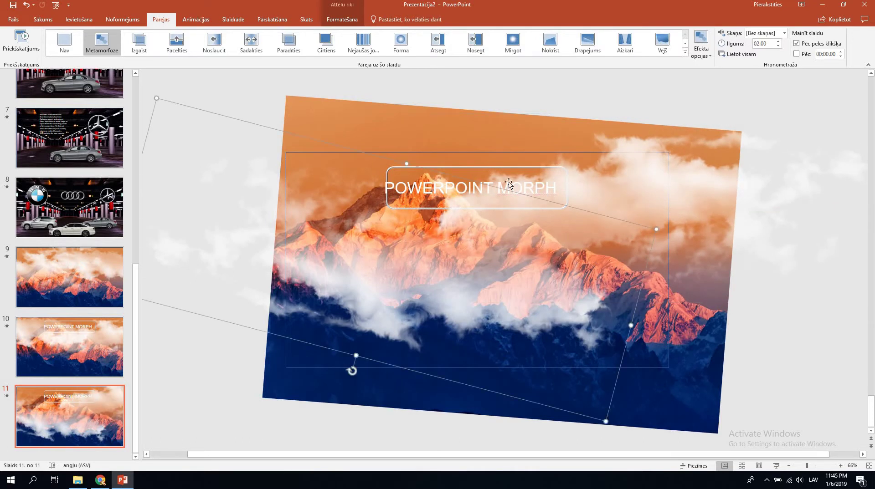
click(509, 185)
click(489, 188)
click(546, 187)
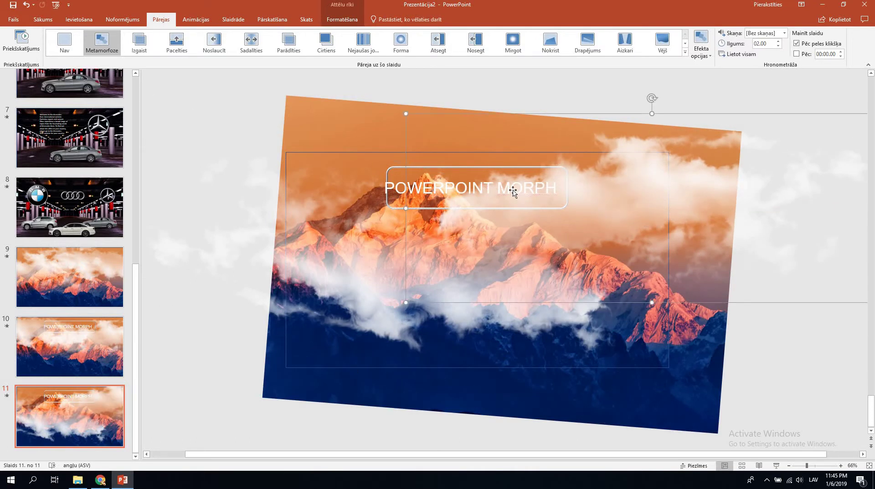
double_click(513, 191)
click(399, 183)
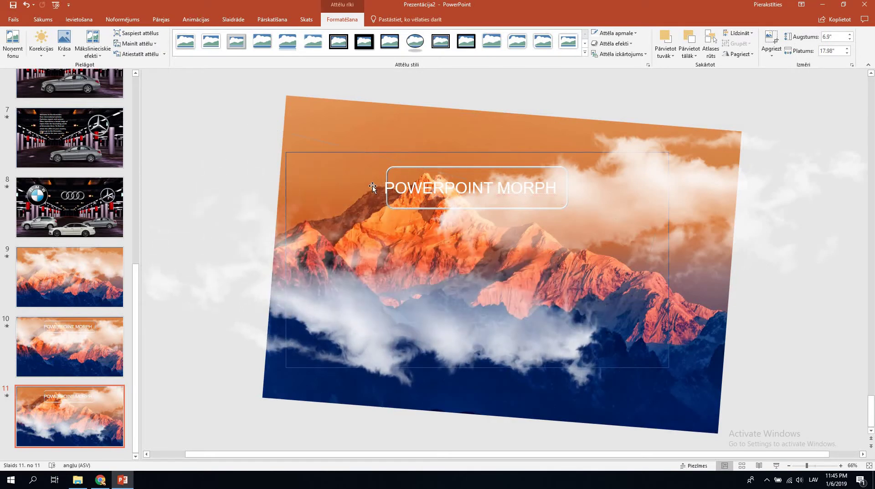
Delete the POWERPOINT MORPH title and move the empty rounded frame to the lower right
scroll(365, 182, down, 1)
click(401, 168)
key(Delete)
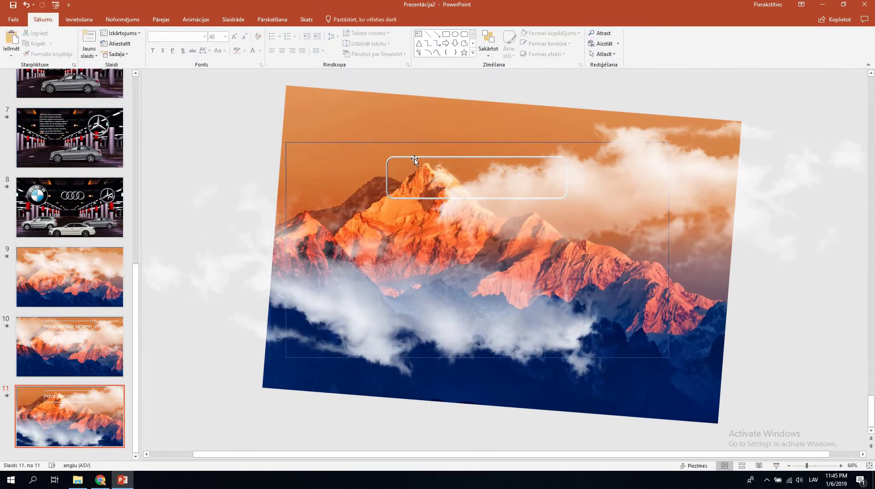
click(539, 159)
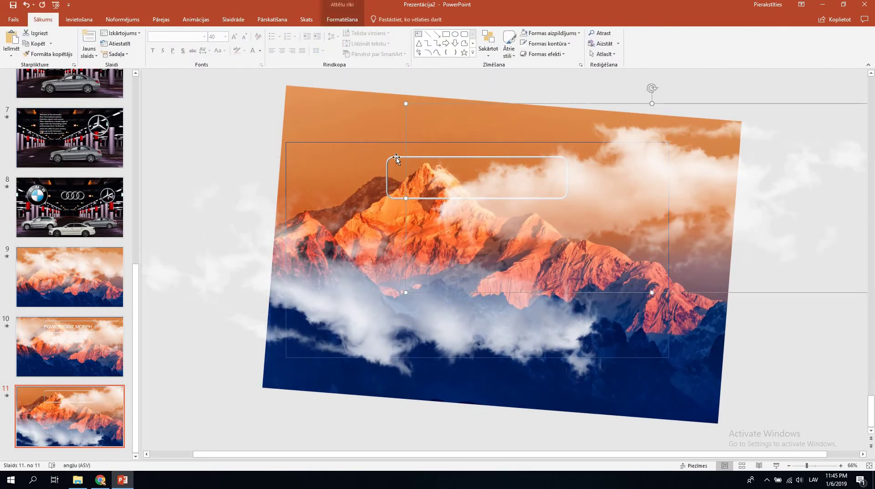
mouse_move(388, 197)
mouse_down()
mouse_move(266, 304)
mouse_move(216, 238)
mouse_up()
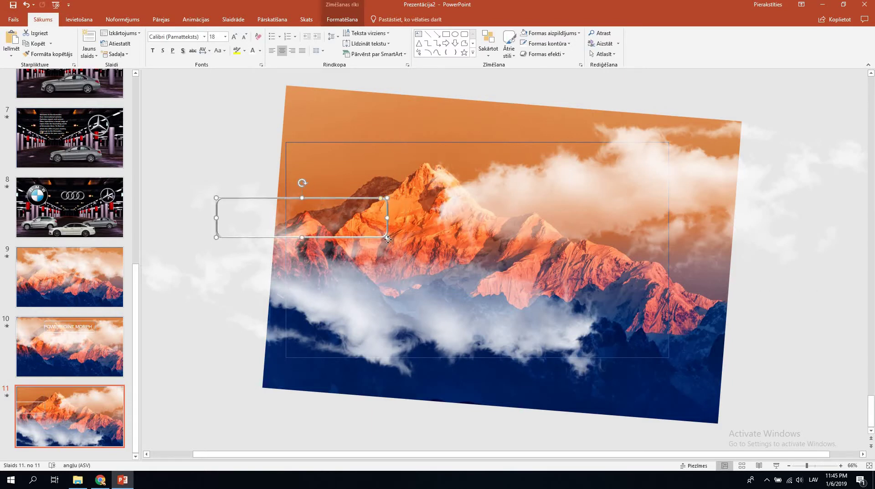
drag(321, 209, 411, 309)
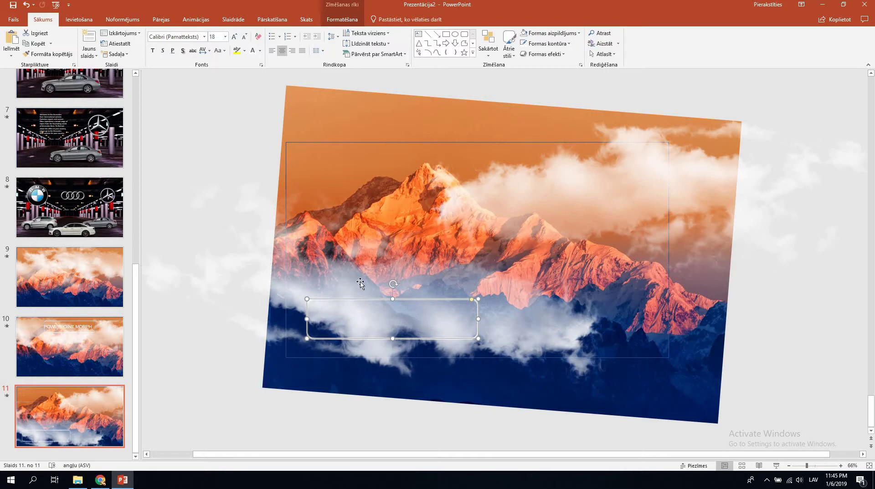
drag(614, 298, 609, 300)
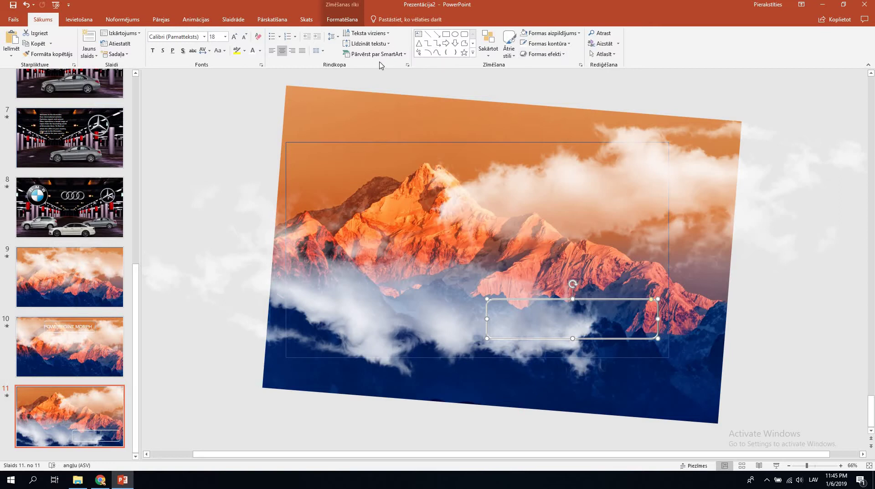
Add a text box with the presenter's full name, 36 pt with no shadow, centred in the rounded frame
click(83, 20)
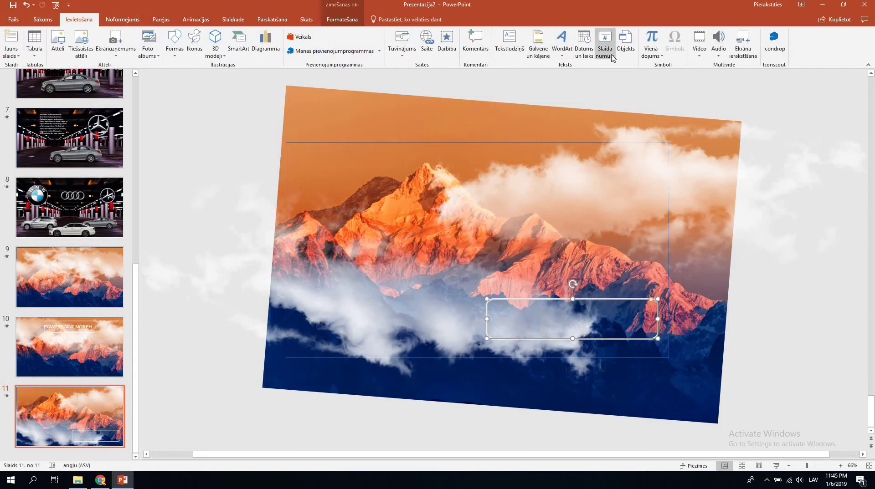
click(509, 42)
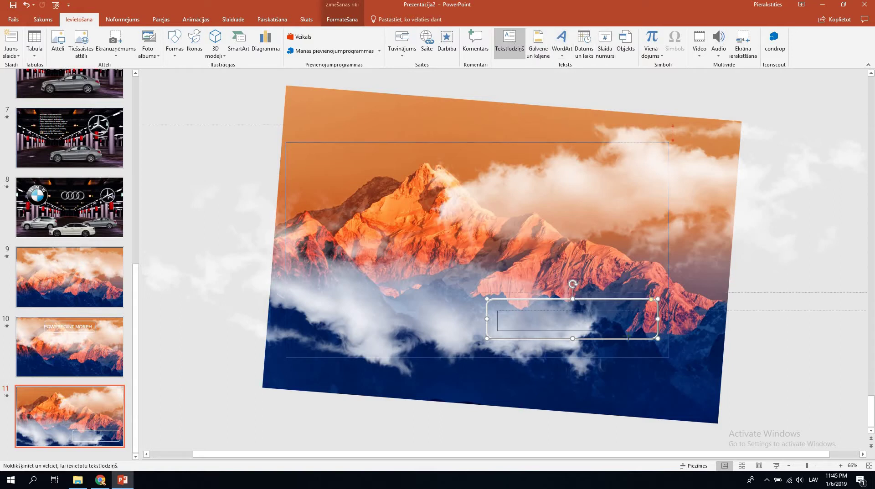
drag(633, 326, 497, 320)
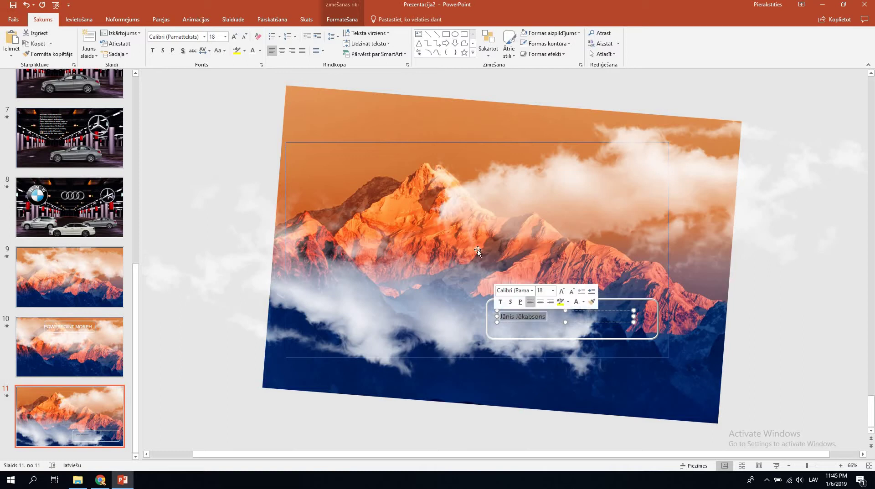
click(183, 51)
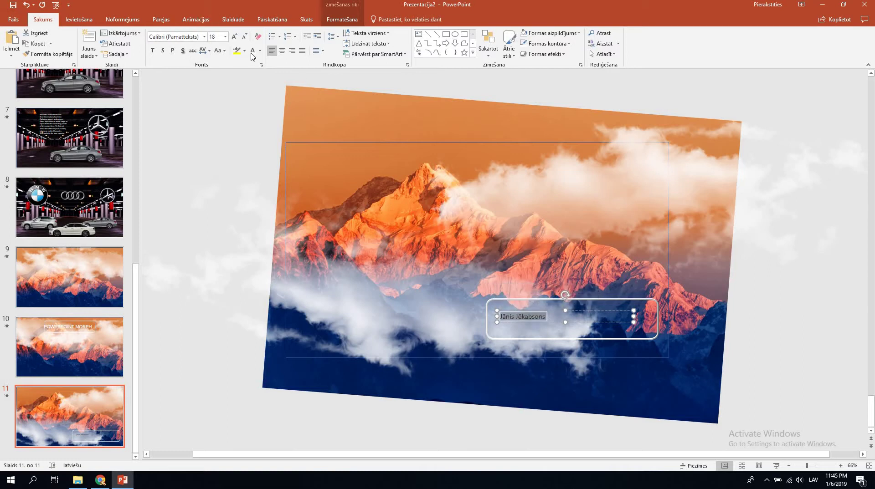
click(234, 37)
click(234, 37)
click(235, 36)
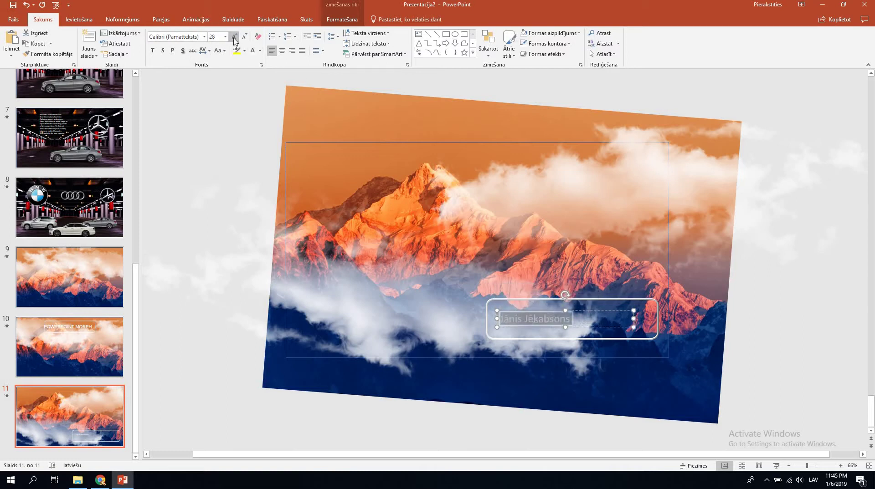
click(234, 37)
click(234, 37)
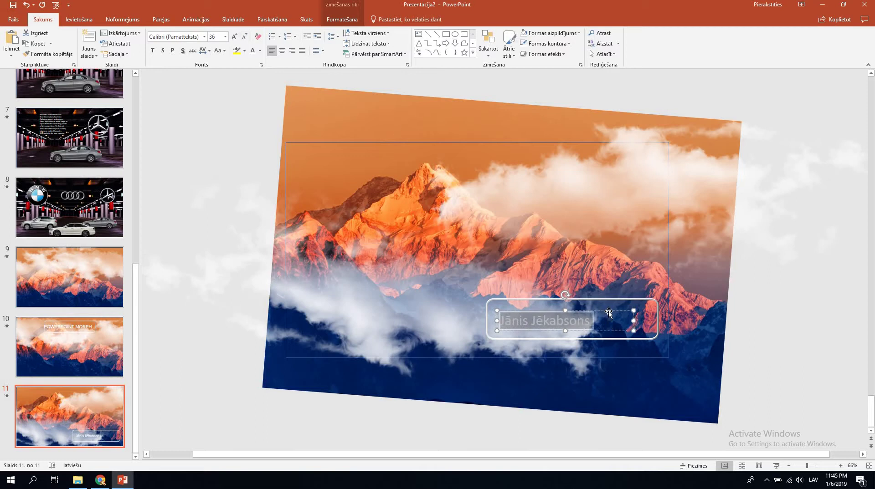
drag(624, 312, 633, 308)
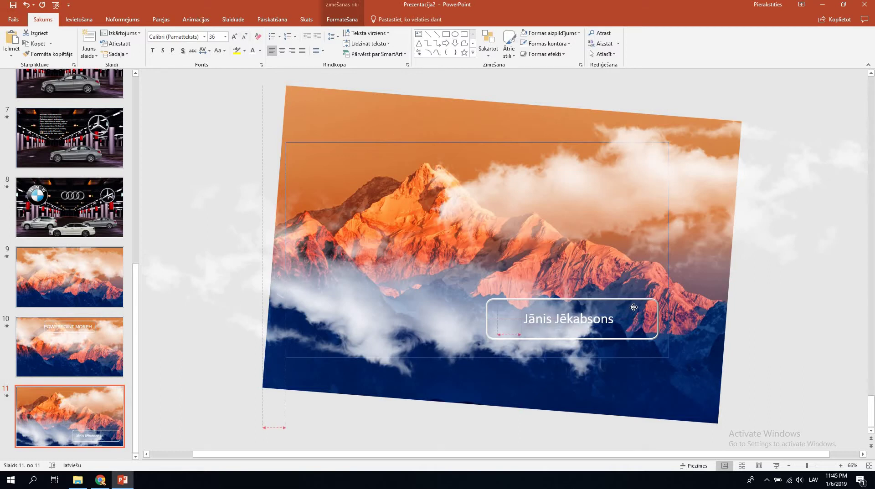
click(460, 259)
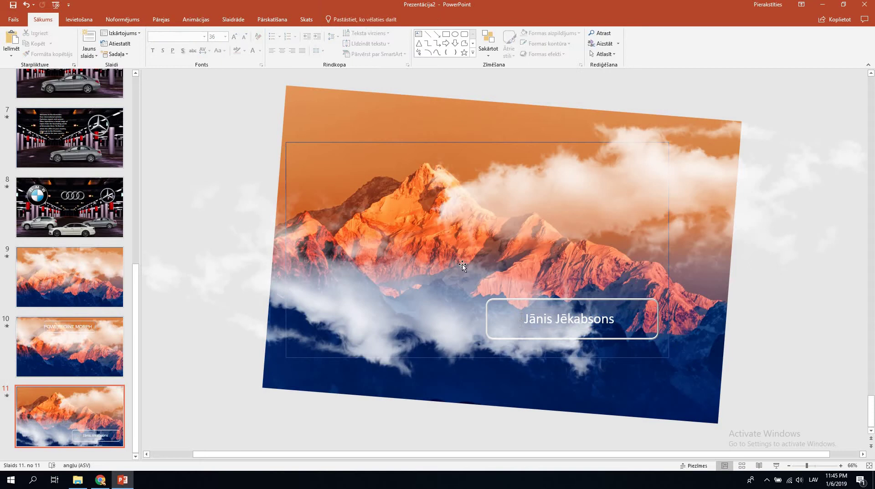
click(97, 282)
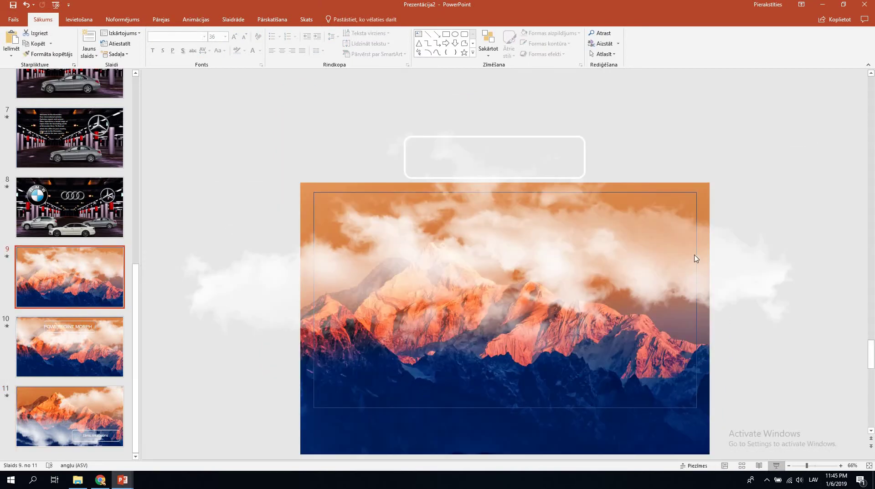
key(shift+F5)
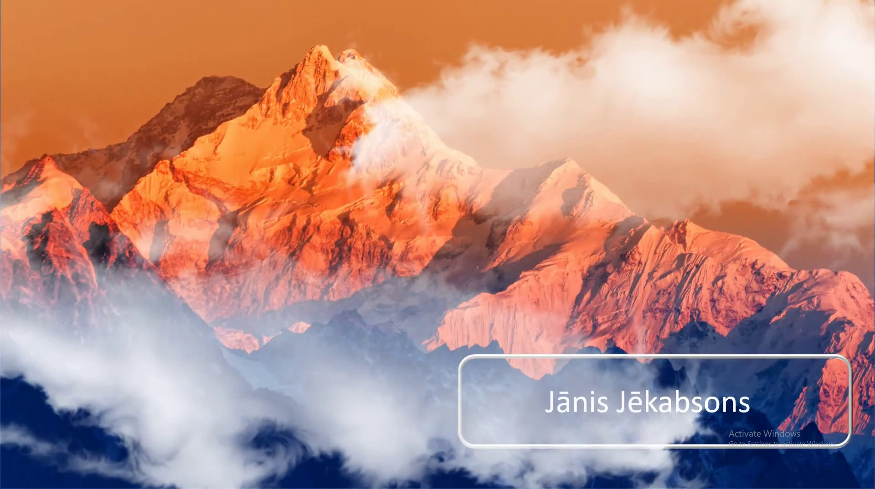
key(Escape)
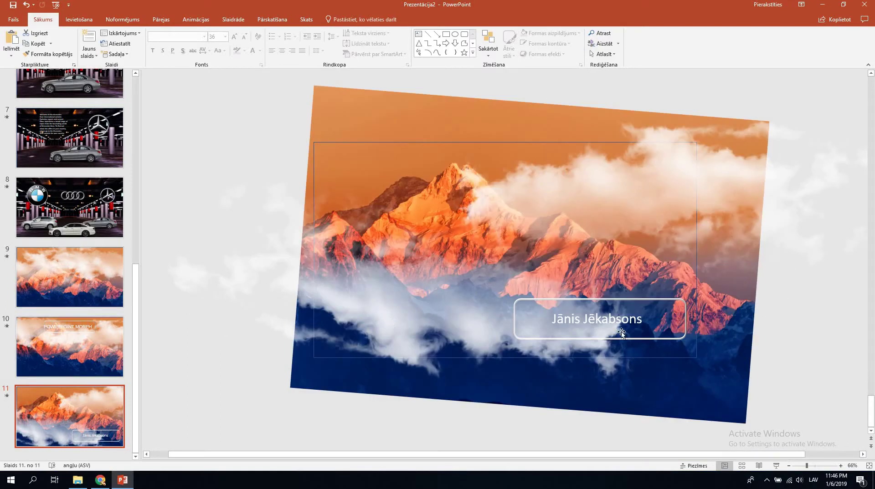
Duplicate slide 11 as slide 12, then rotate its mountain picture upright and shrink it to fit
right_click(91, 418)
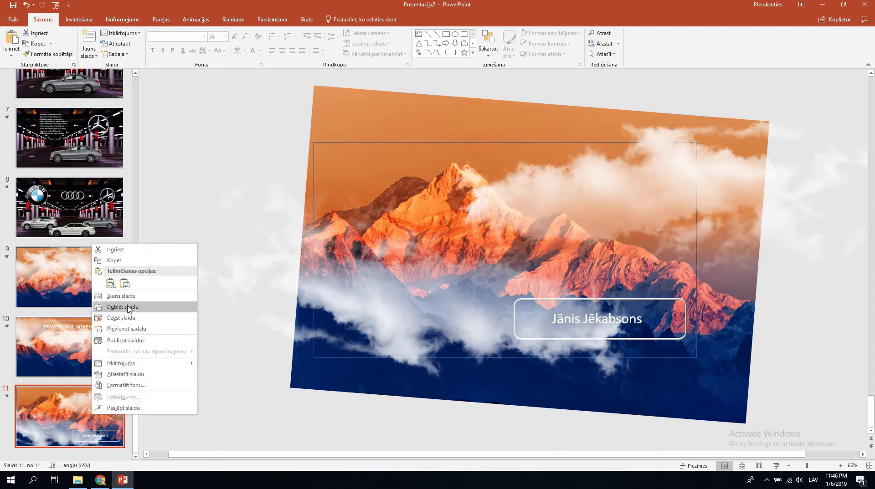
click(123, 307)
click(442, 102)
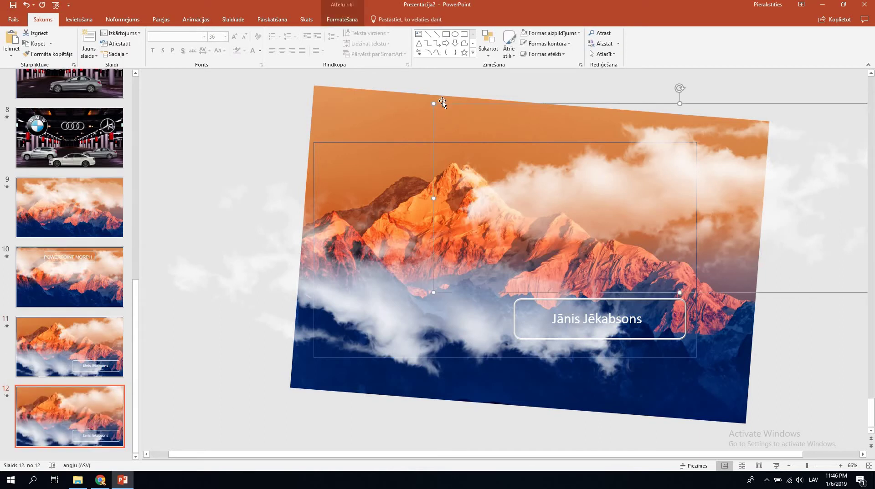
click(346, 107)
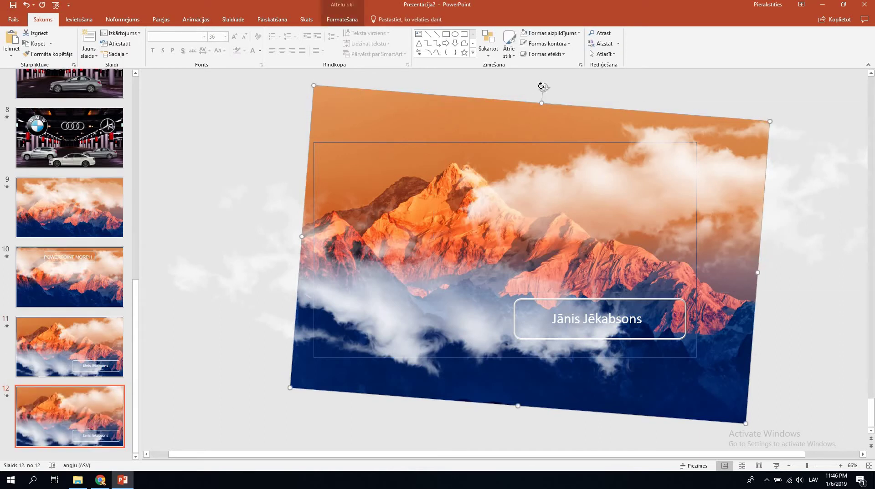
drag(541, 86, 521, 95)
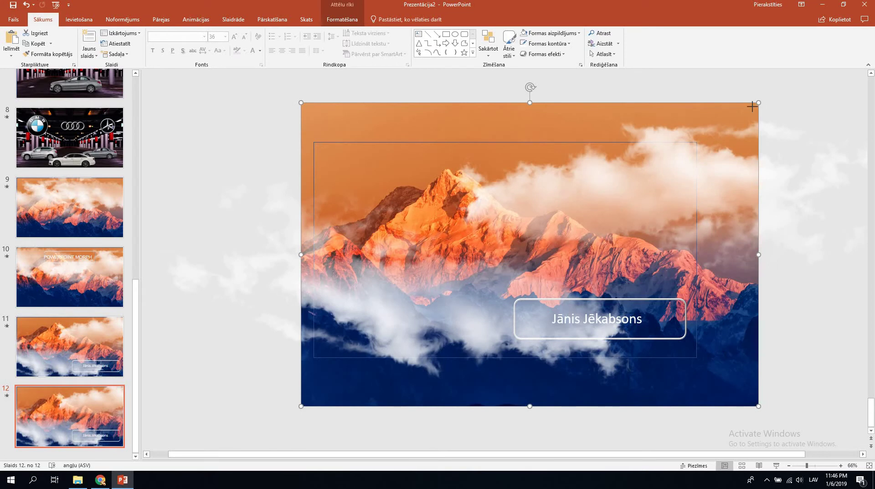
drag(752, 106, 699, 141)
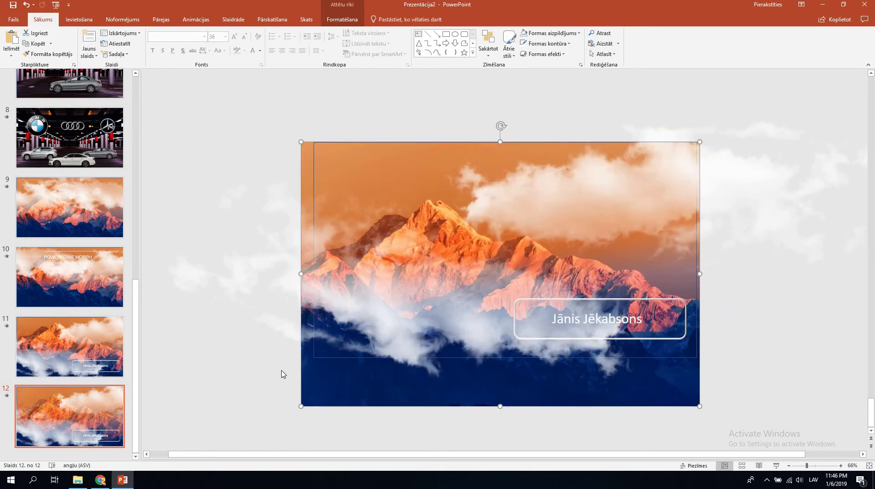
drag(301, 406, 313, 398)
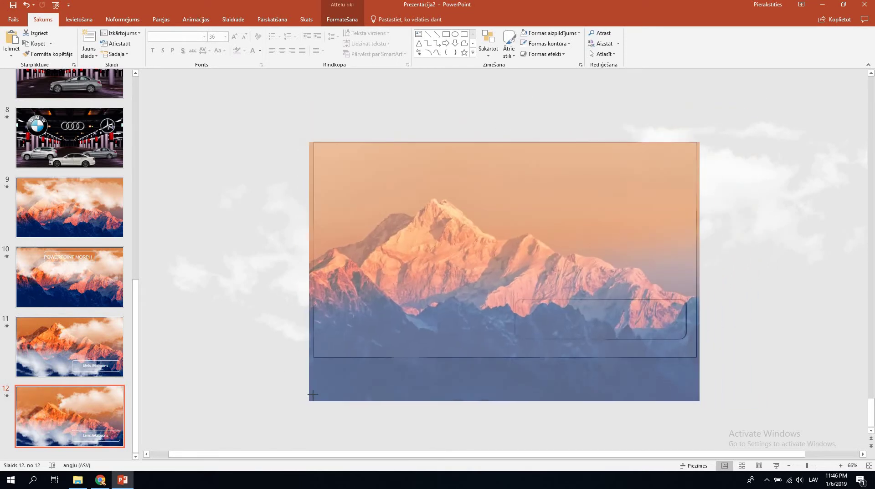
Delete the name text box and the cloud picture from slide 12
click(610, 321)
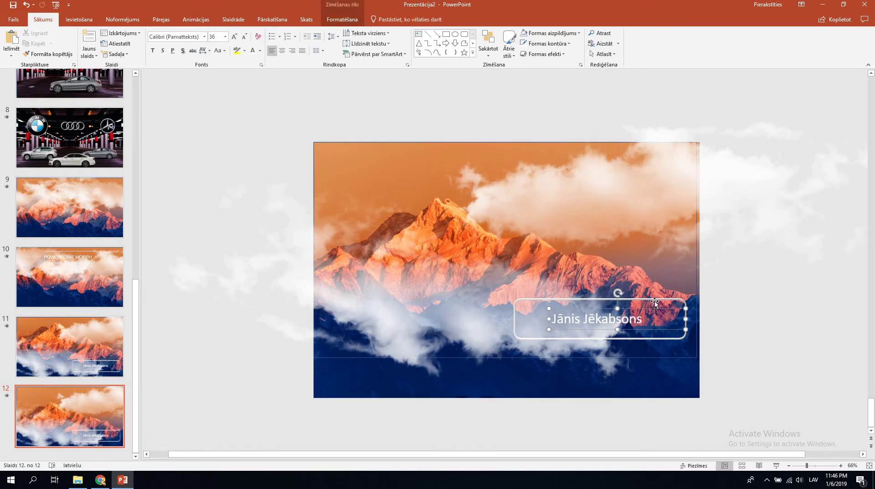
click(370, 390)
click(623, 319)
key(Escape)
key(Delete)
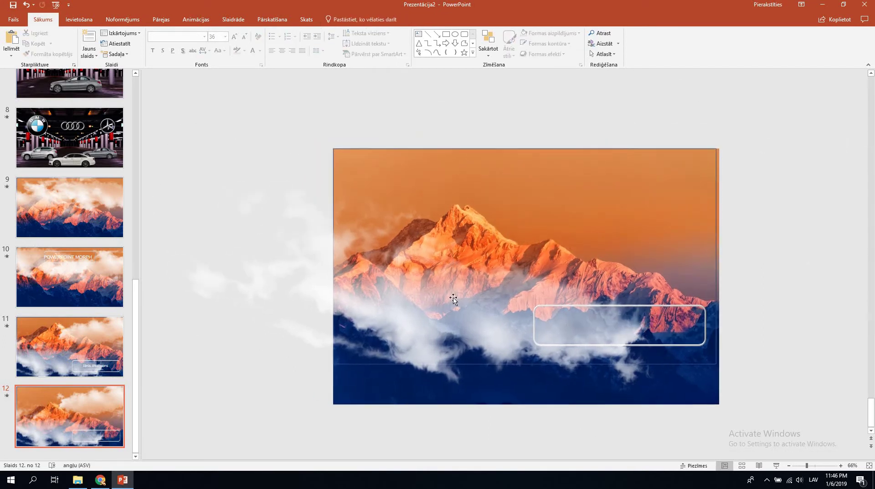
click(447, 297)
key(Delete)
Enlarge the rounded rectangle into a thin frame bordering nearly the whole mountain photo
click(682, 320)
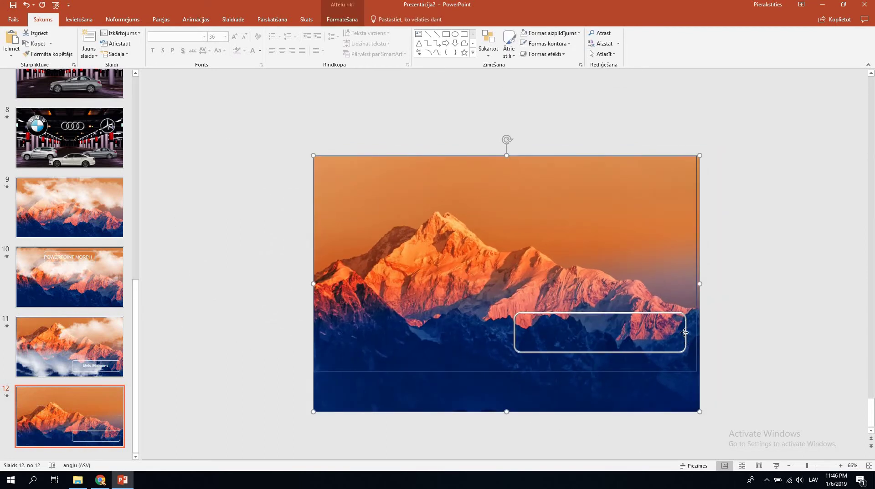
click(686, 332)
drag(683, 314, 316, 368)
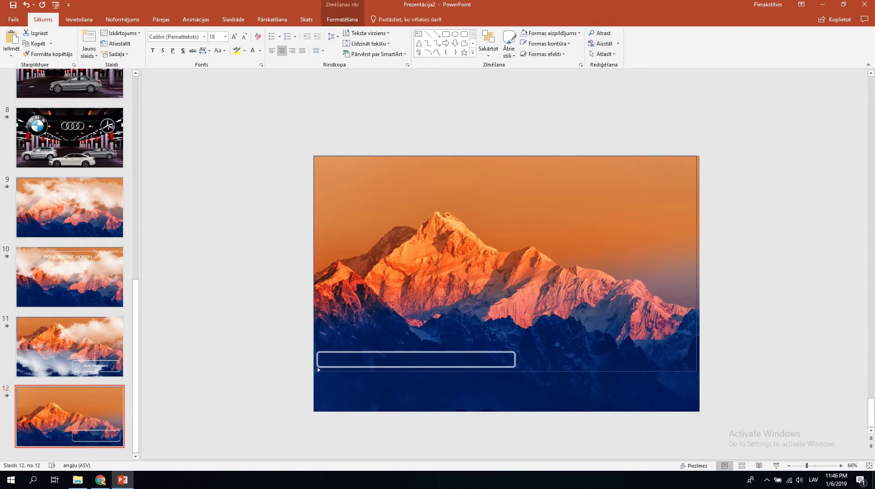
drag(514, 352, 691, 161)
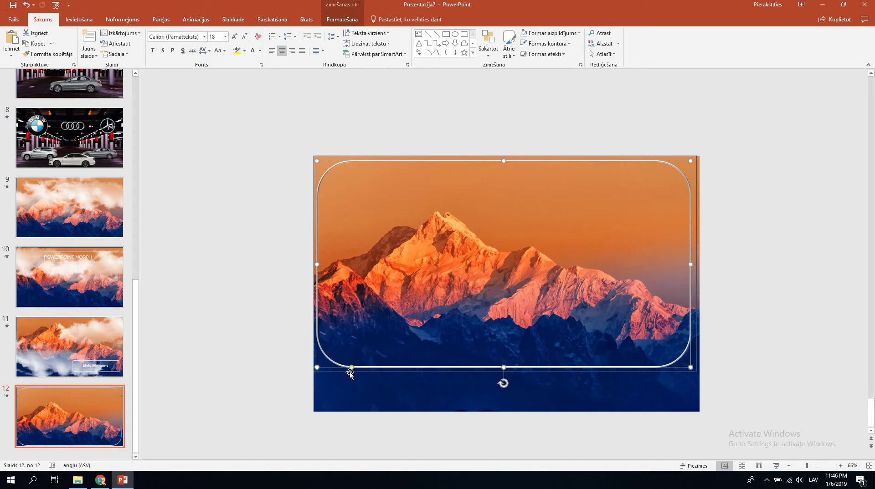
drag(342, 370, 324, 366)
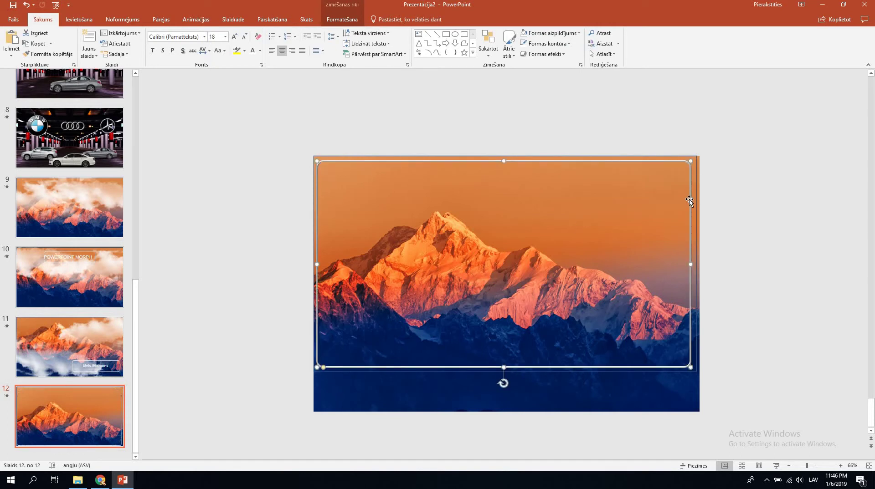
drag(691, 199, 692, 200)
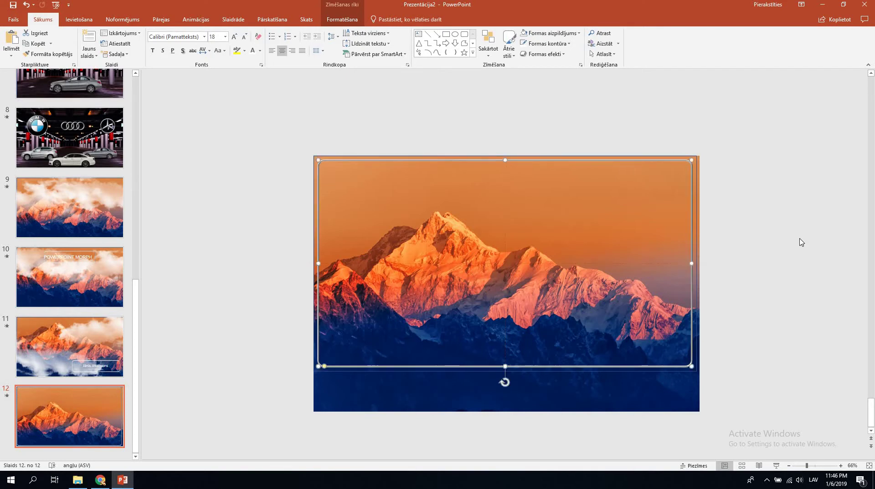
click(792, 237)
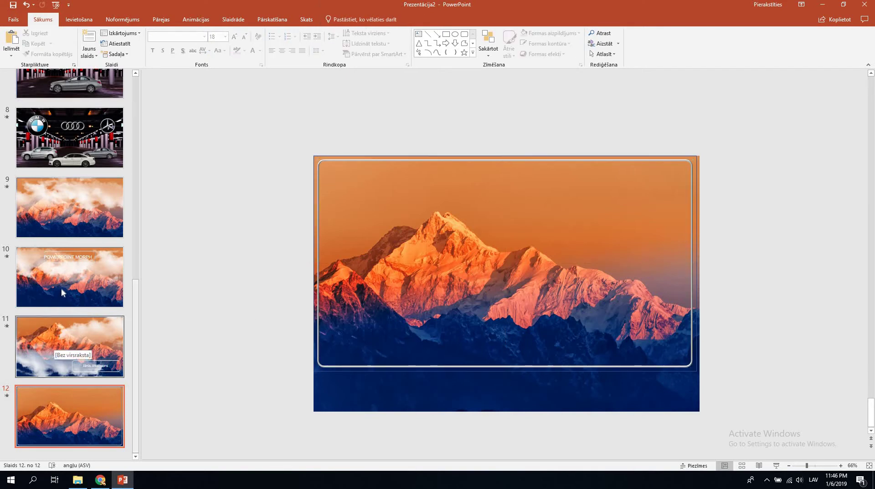
key(Up)
key(Up)
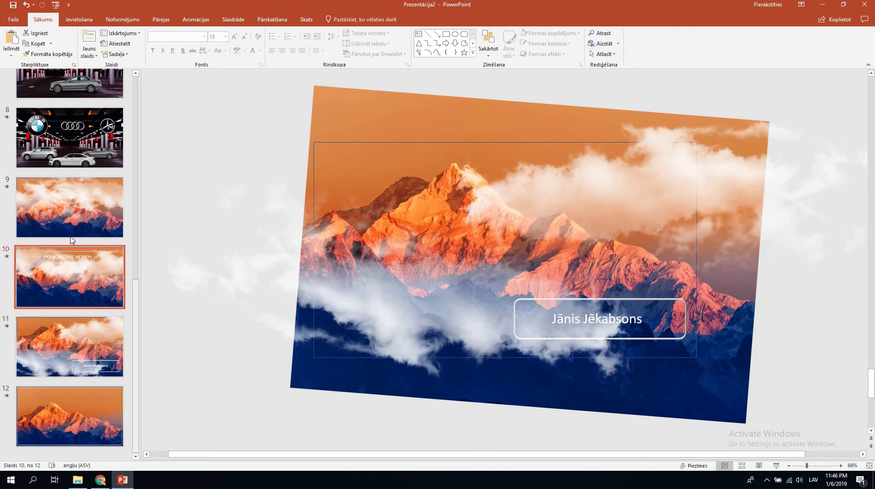
Run the slide show from slide 9 through to the framed upright mountain on slide 12
click(70, 236)
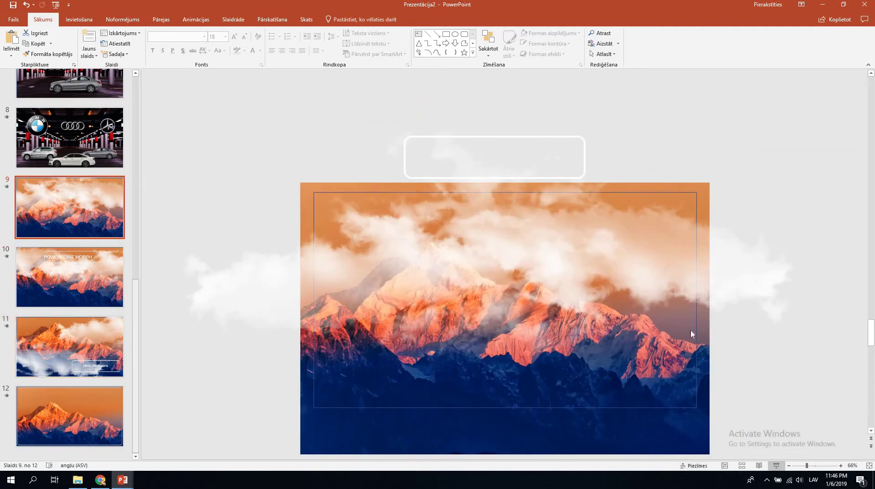
key(shift+F5)
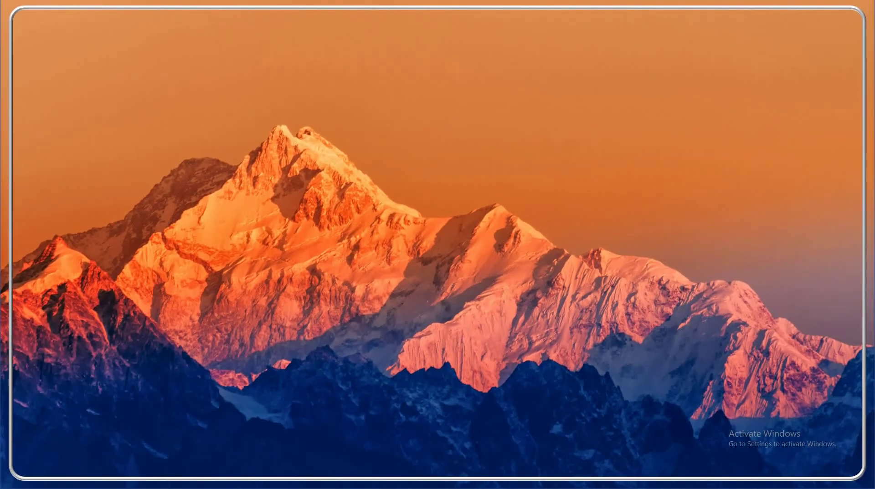
key(Escape)
Enlarge slide 11's tilted mountain picture so it extends further past the slide's top-left corner
click(76, 337)
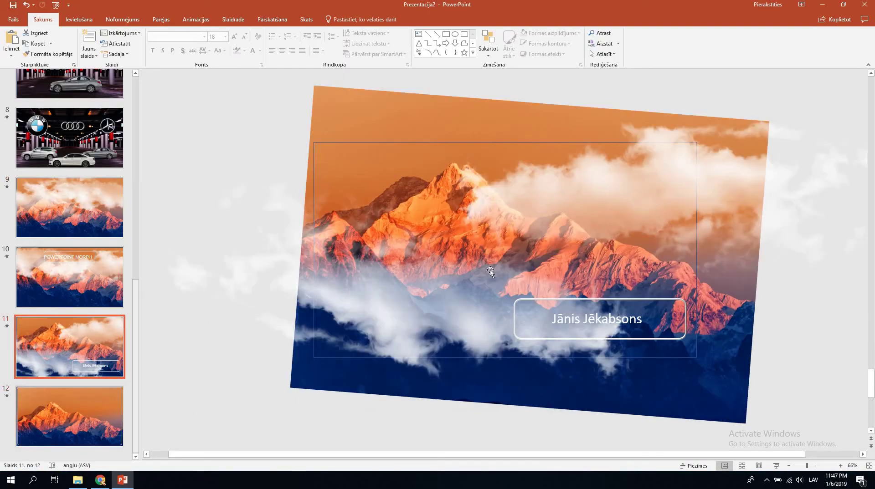
click(599, 117)
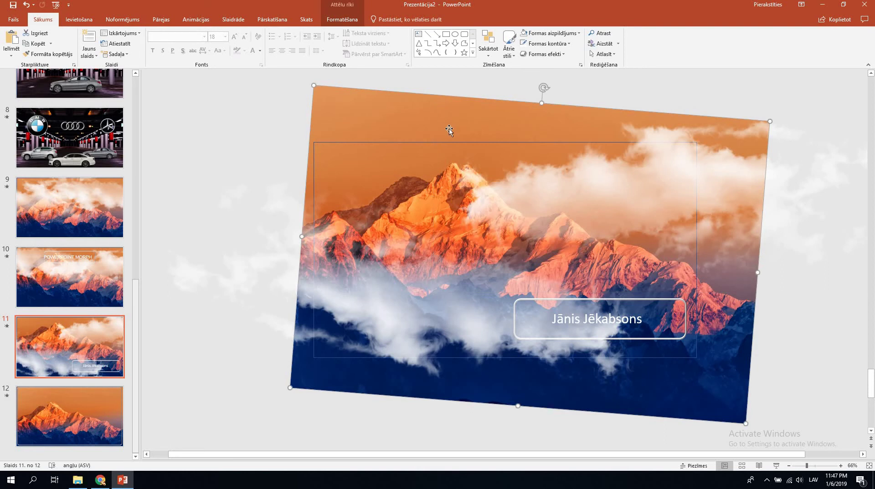
scroll(455, 131, up, 2)
scroll(593, 264, down, 1)
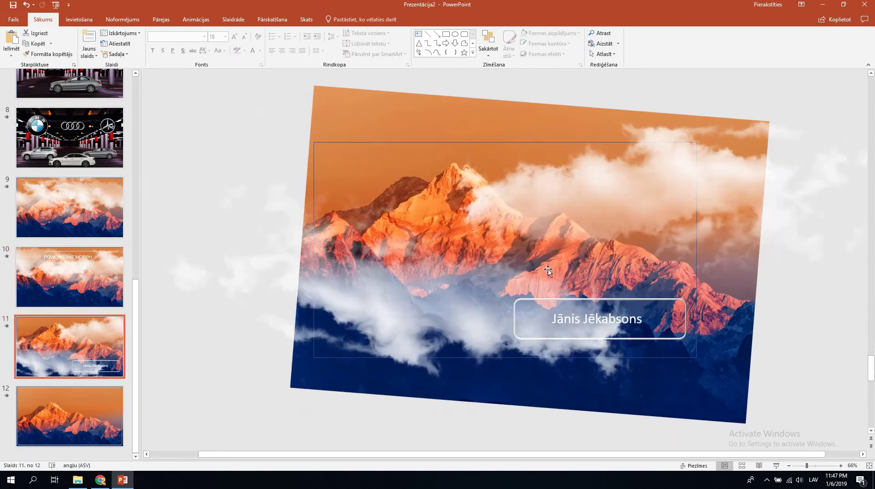
ctrl+scroll(574, 114, down, 2)
click(501, 150)
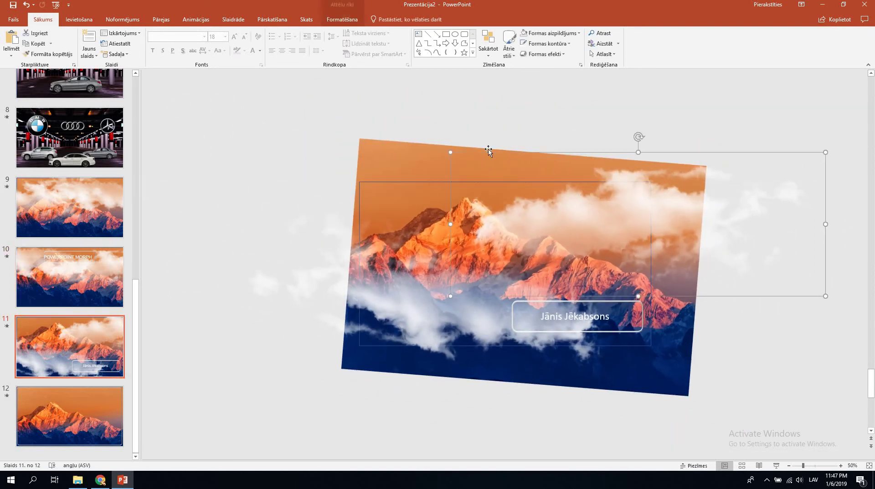
drag(358, 138, 321, 108)
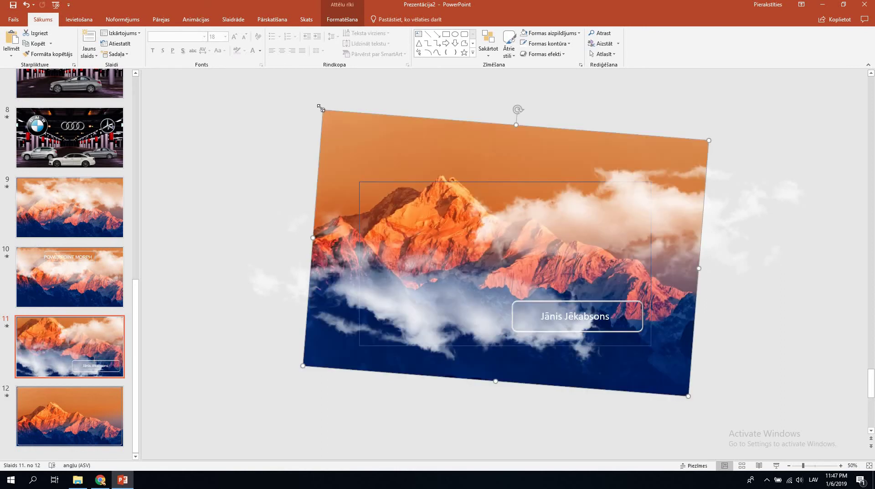
drag(312, 103, 312, 102)
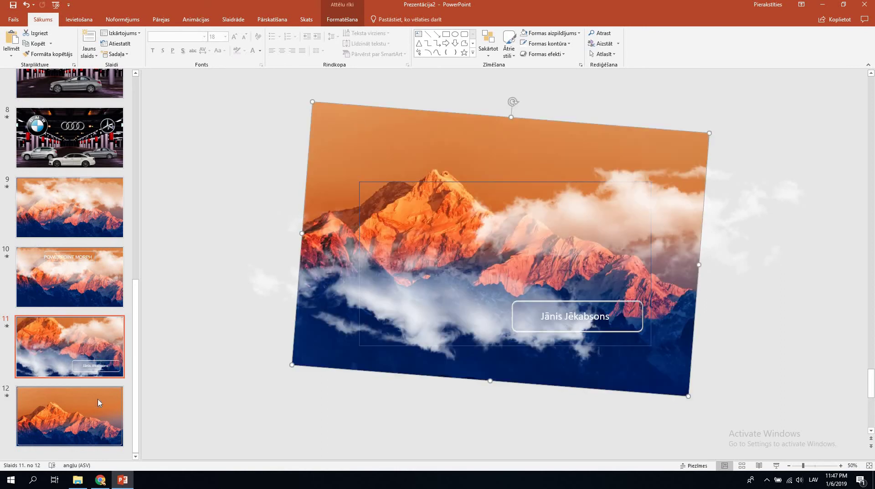
click(73, 219)
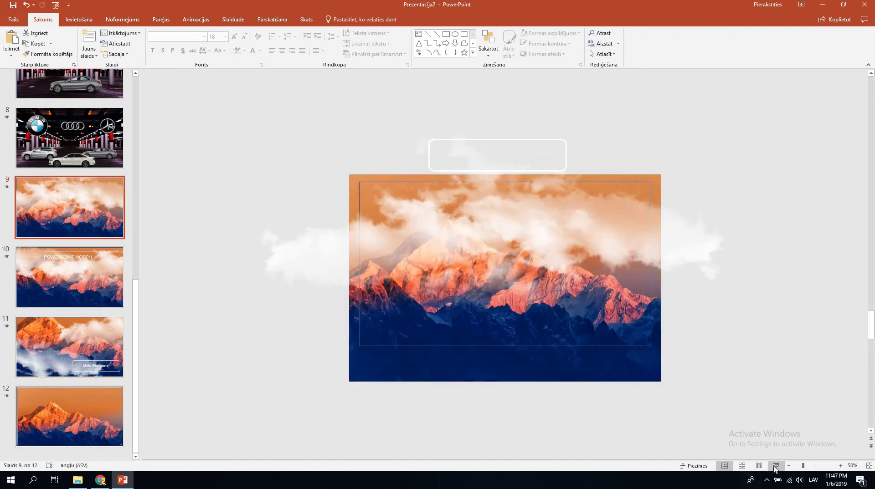
Replay the show from slide 9 through the morphs to the final framed mountain, then exit
click(775, 467)
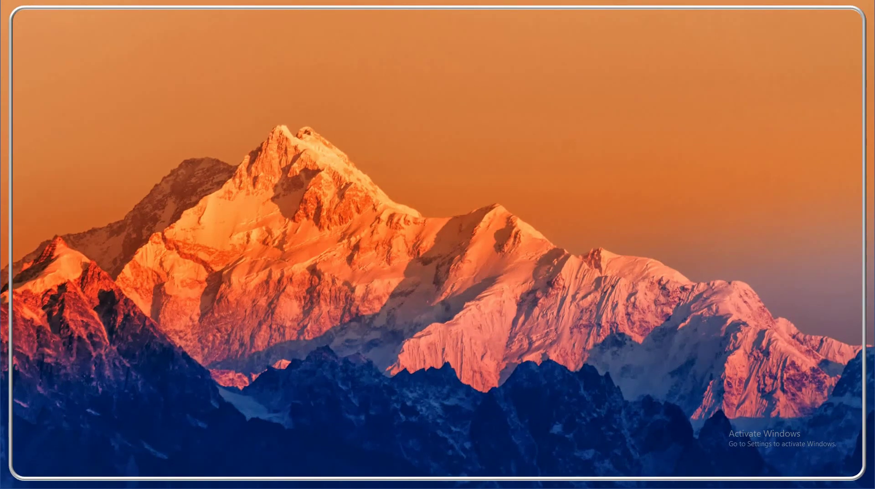
key(Escape)
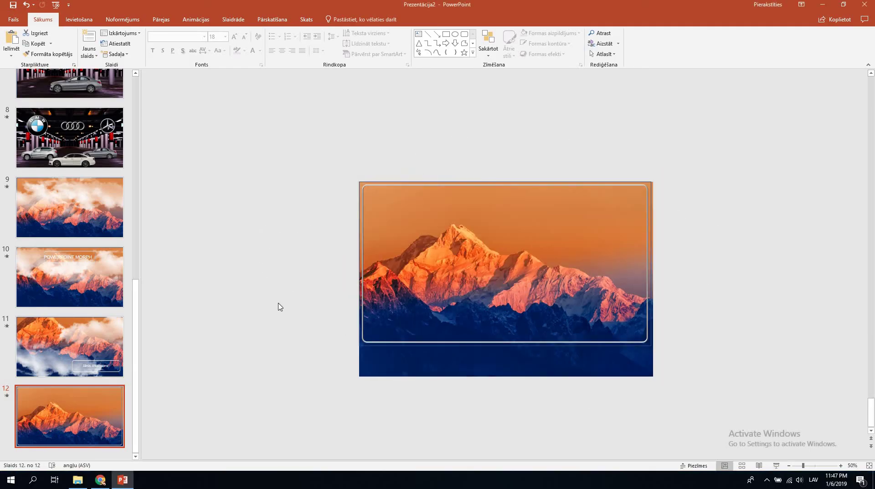
scroll(90, 333, up, 2)
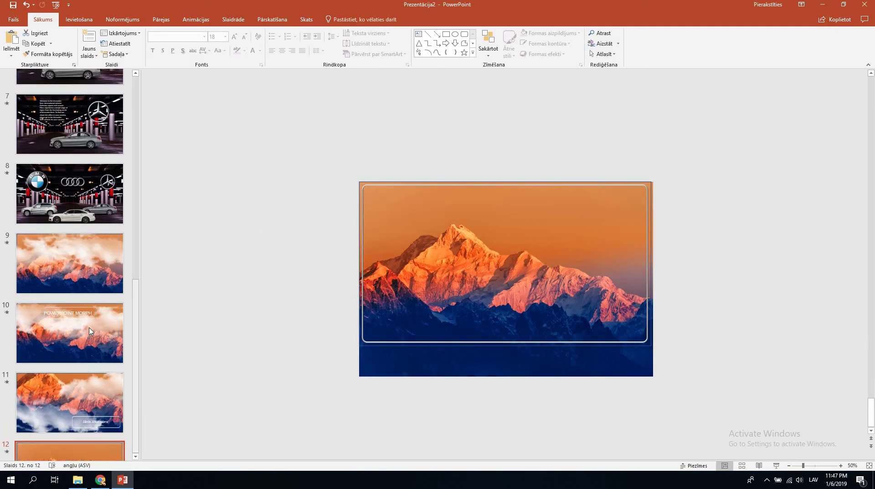
scroll(90, 332, up, 5)
scroll(90, 332, up, 2)
scroll(91, 332, down, 4)
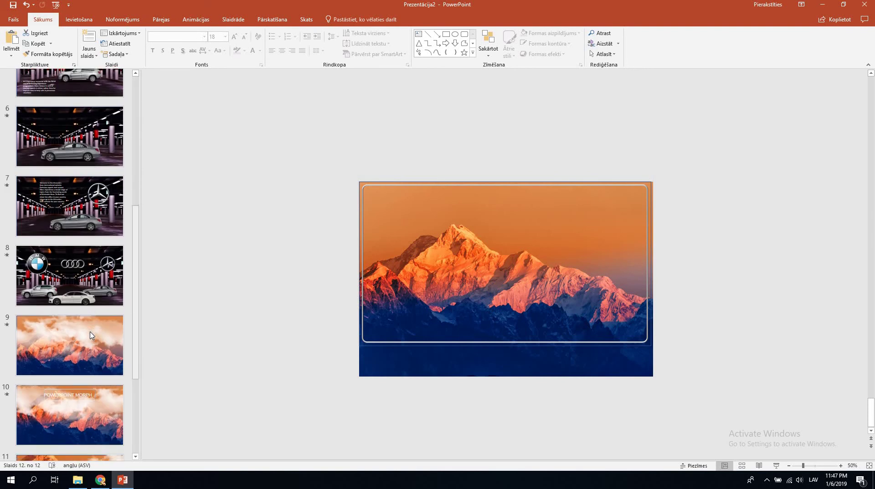
scroll(91, 335, down, 5)
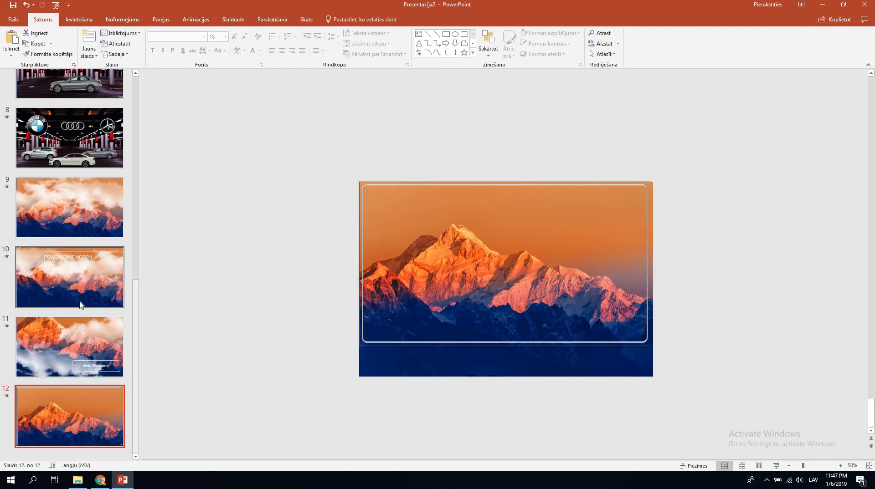
scroll(72, 268, up, 2)
scroll(73, 264, up, 3)
scroll(74, 260, up, 1)
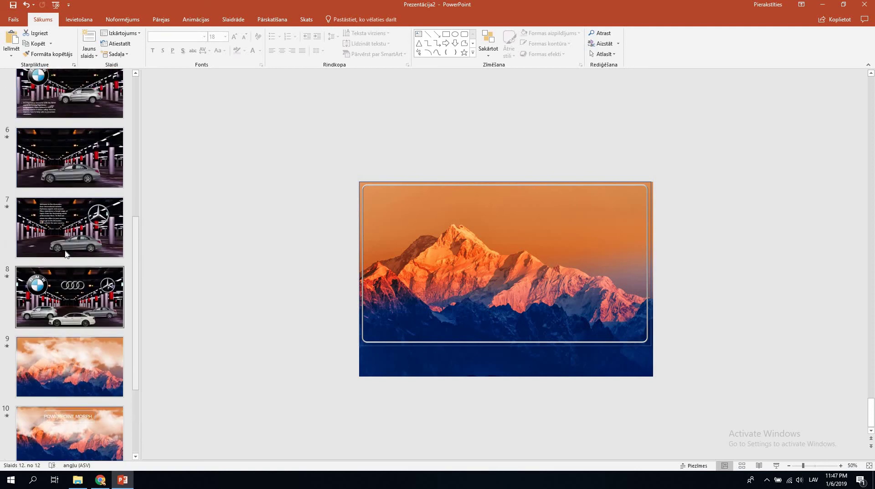
scroll(75, 255, up, 2)
scroll(75, 252, up, 2)
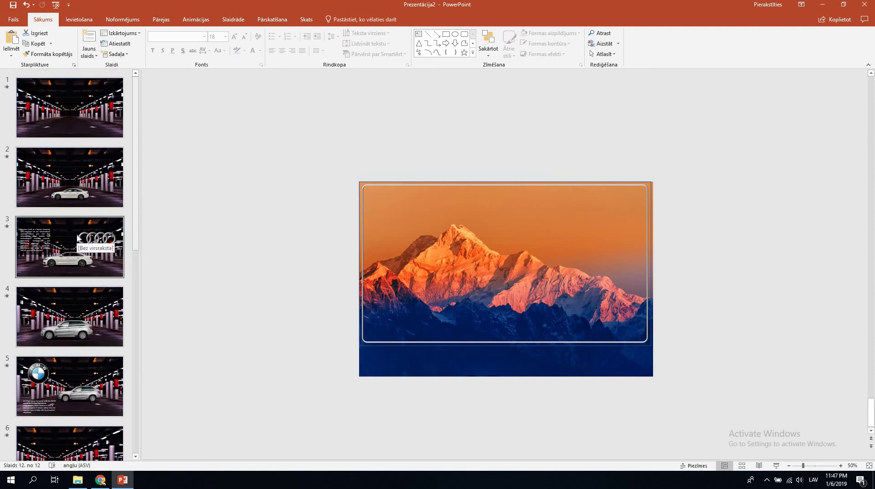
scroll(82, 291, down, 4)
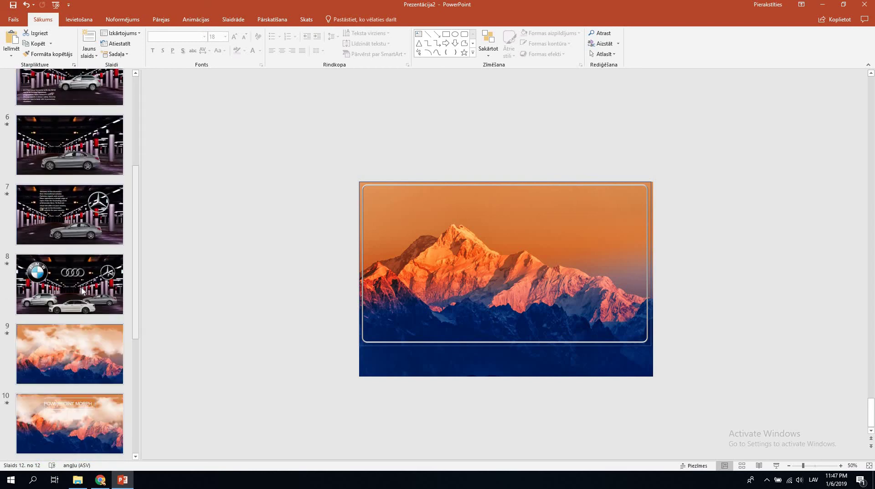